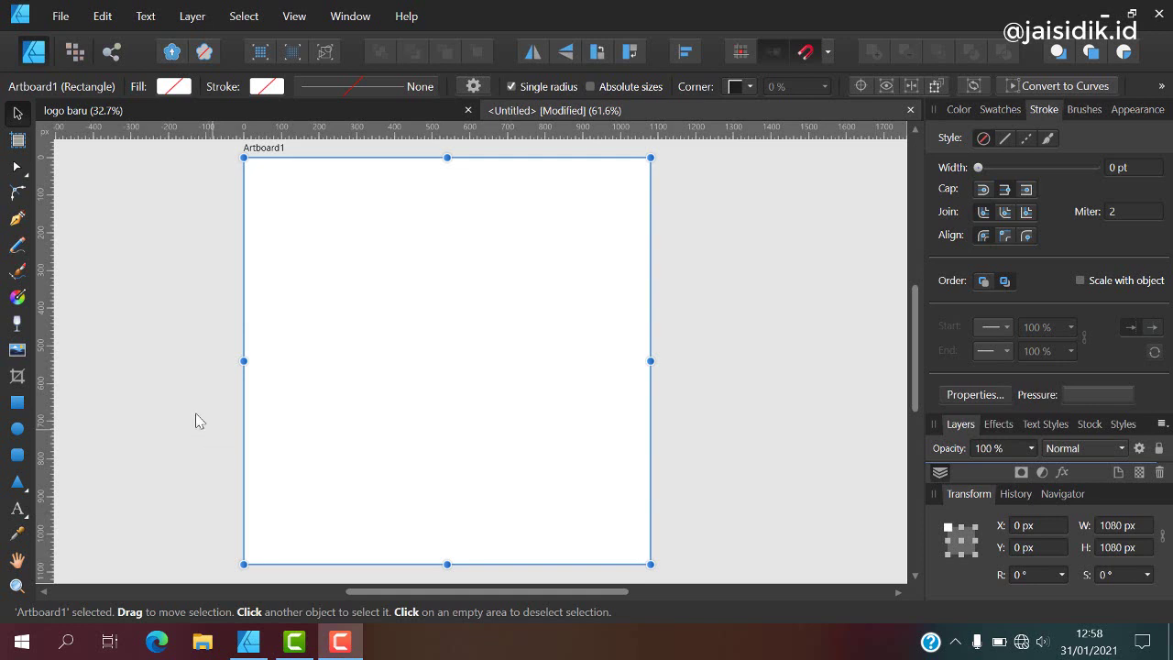
# Step: Draw a 282.3 px circle on the artboard with the Ellipse Tool
pyautogui.click(17, 428)
pyautogui.moveTo(408, 266); pyautogui.dragTo(492, 401)
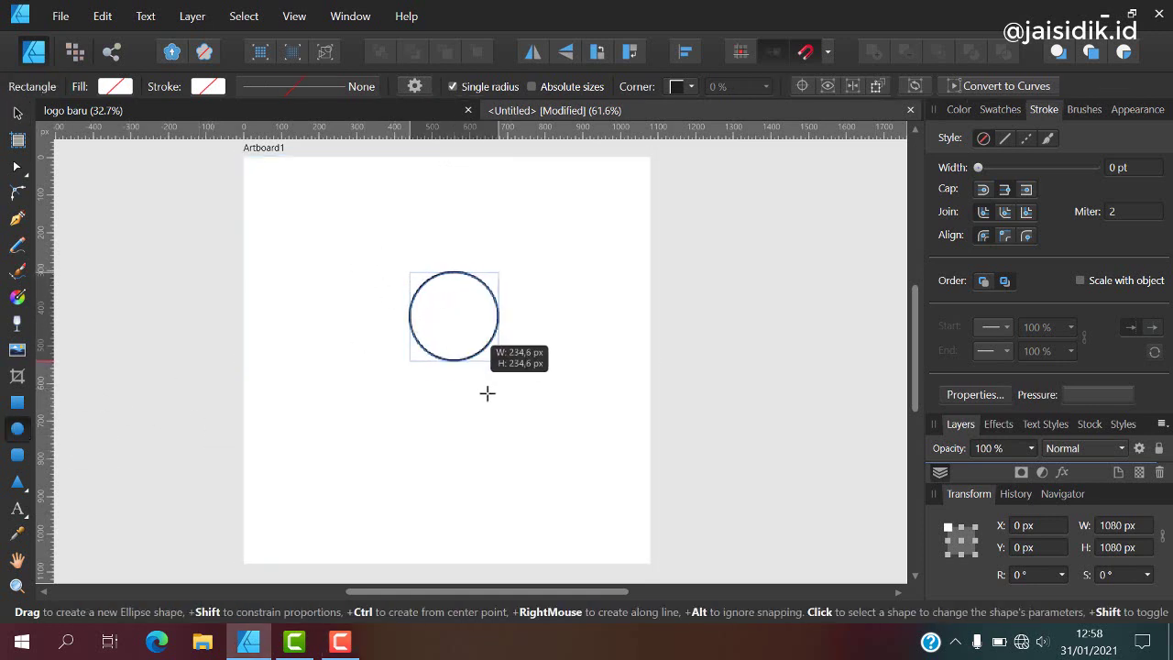
pyautogui.scroll(1, 471, 327)
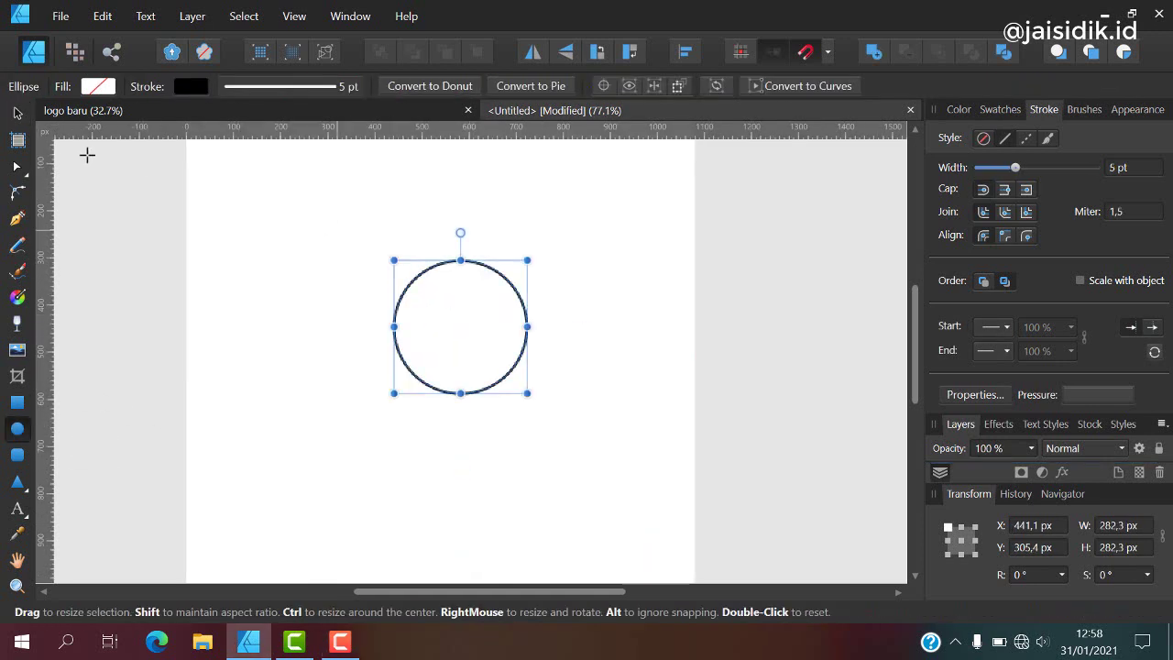
# Step: Make a smaller 186.9 px concentric copy of the circle
pyautogui.click(16, 112)
pyautogui.click(302, 258)
pyautogui.click(412, 274)
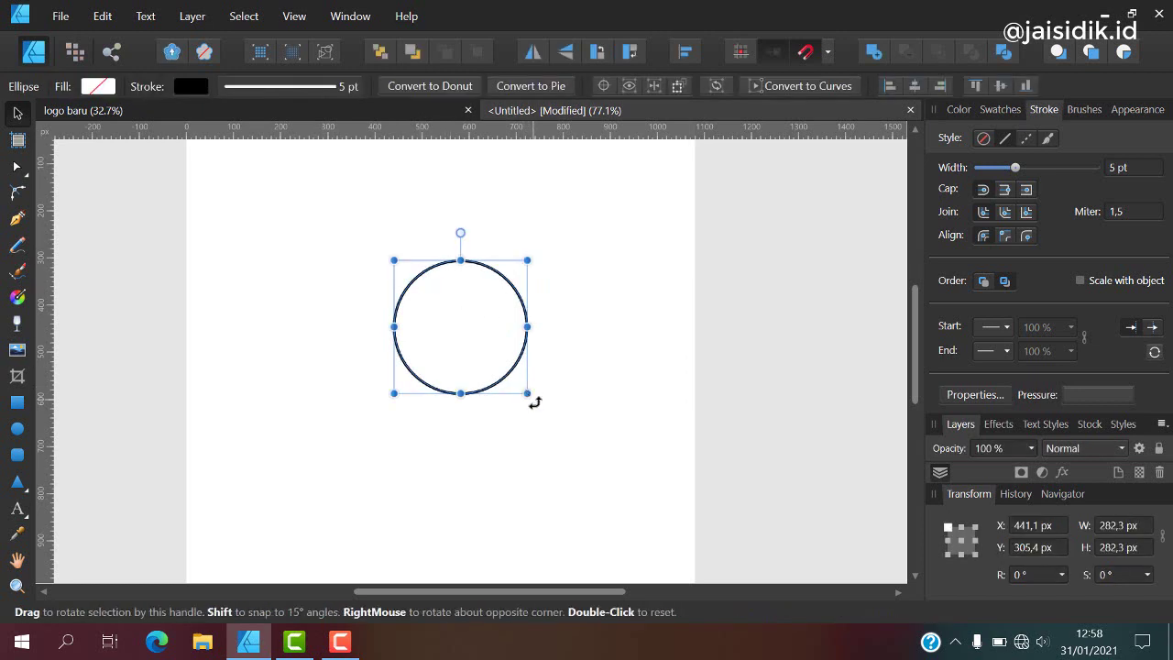
pyautogui.moveTo(527, 393); pyautogui.dragTo(502, 371)
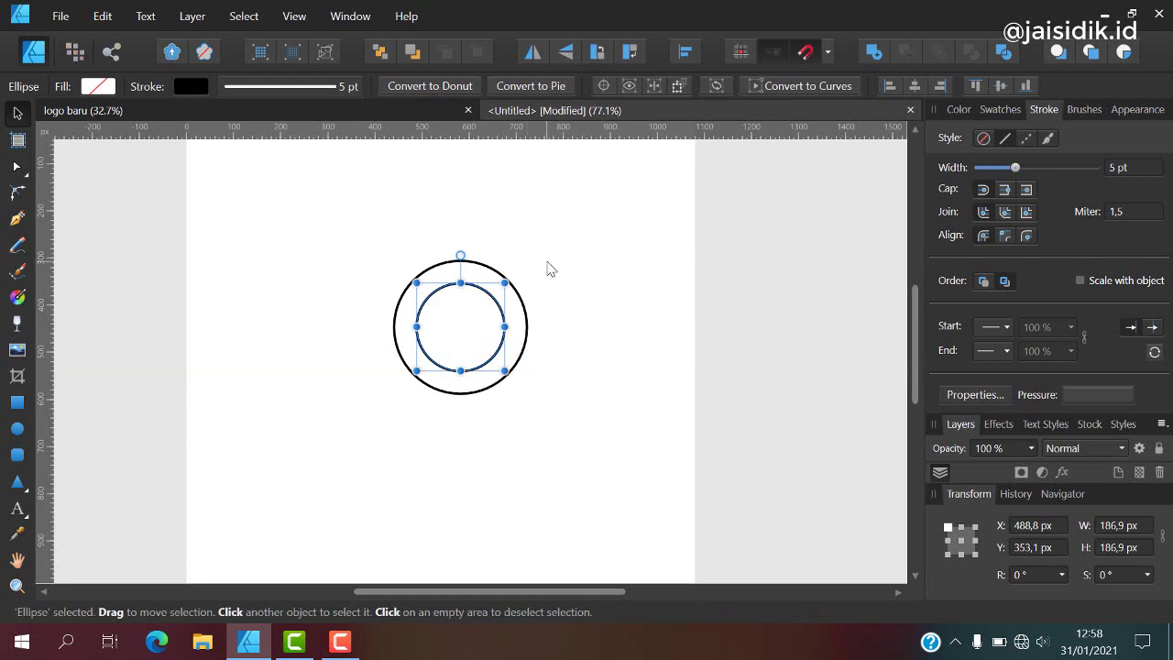
pyautogui.click(489, 314)
# Step: Fit the artboard in view and move both circles left and slightly down
pyautogui.hotkey('ctrl', '0')
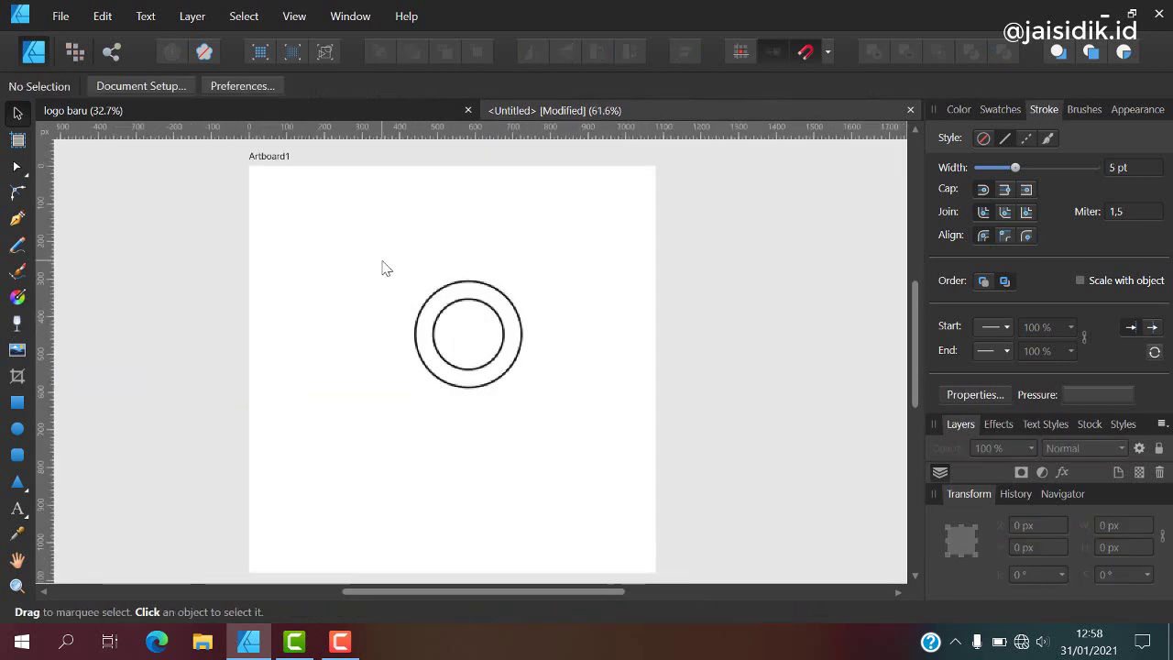
pyautogui.moveTo(382, 265); pyautogui.dragTo(542, 419)
pyautogui.moveTo(508, 357); pyautogui.dragTo(446, 368)
pyautogui.scroll(3, 446, 368)
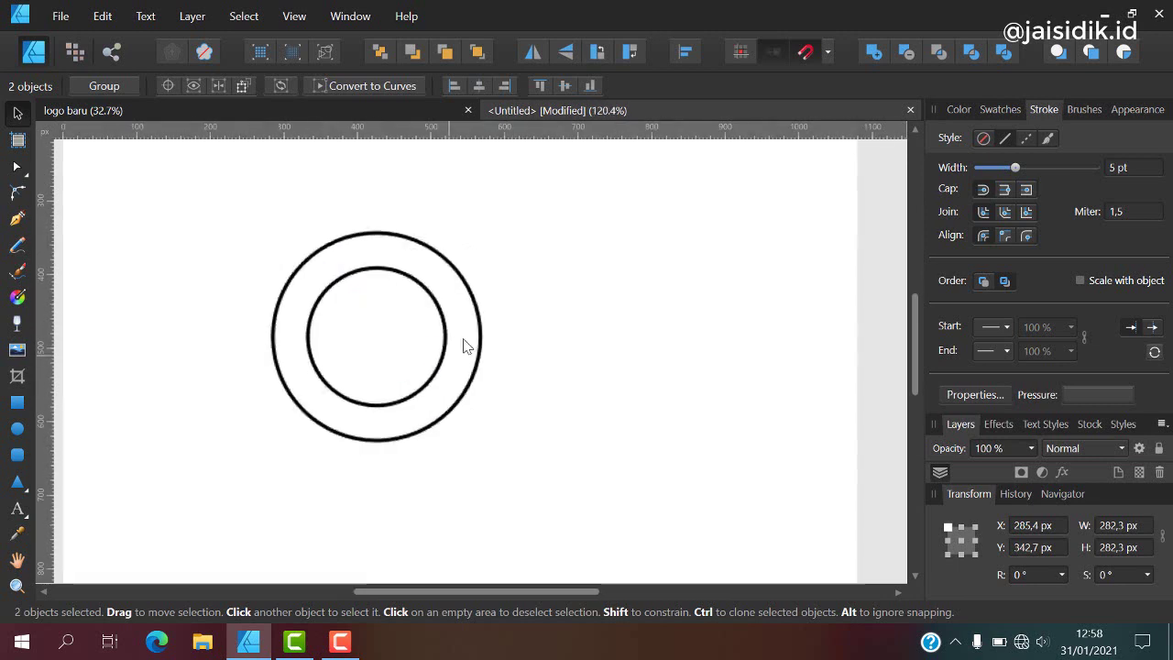
# Step: Move the 186.9 px inner circle right until it touches the outer circle's right edge
pyautogui.click(436, 325)
pyautogui.click(447, 343)
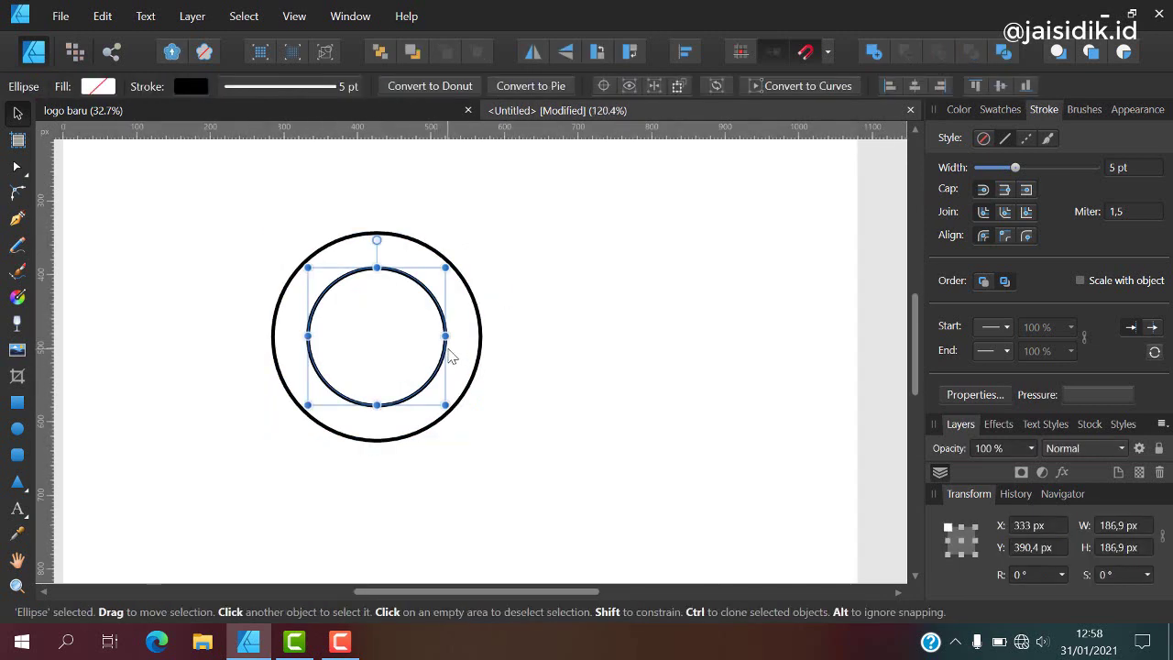
pyautogui.moveTo(446, 328); pyautogui.dragTo(481, 322)
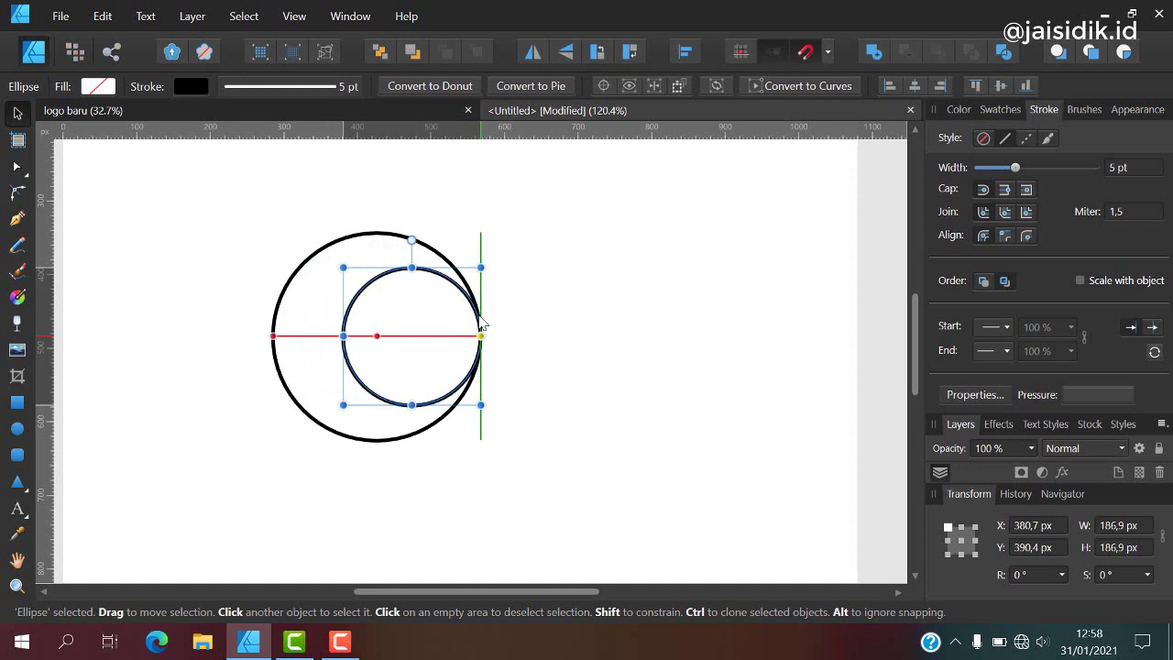
pyautogui.click(513, 301)
pyautogui.scroll(-2, 440, 322)
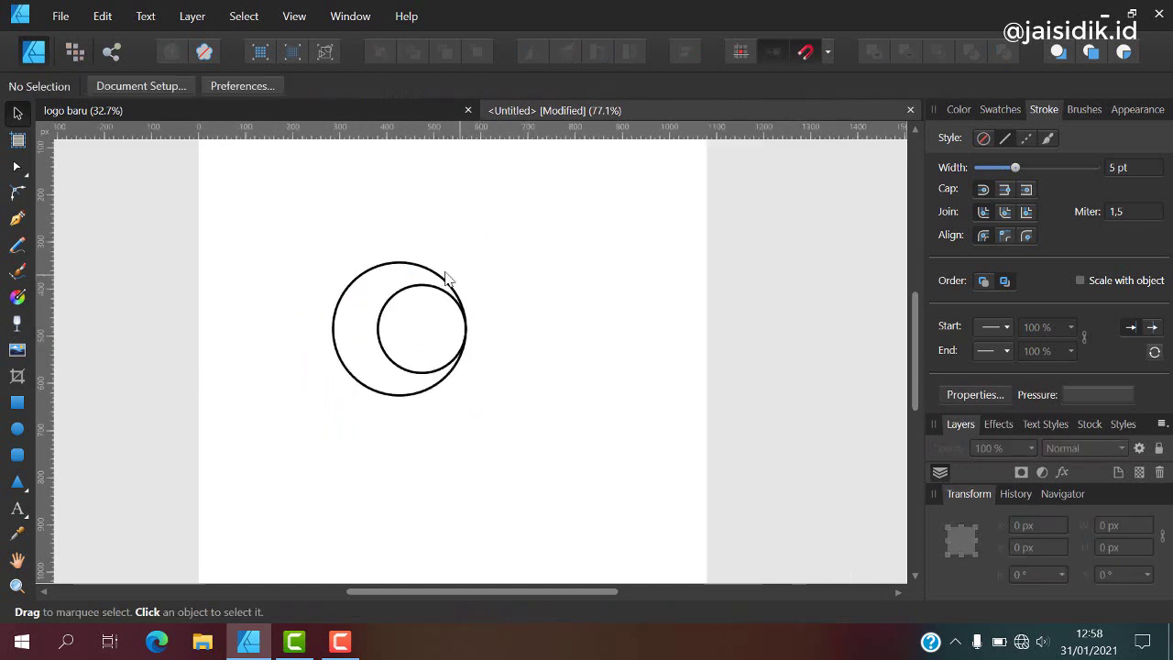
pyautogui.scroll(2, 449, 275)
# Step: Copy the large circle into top and right lobes meeting at the centre
pyautogui.click(377, 258)
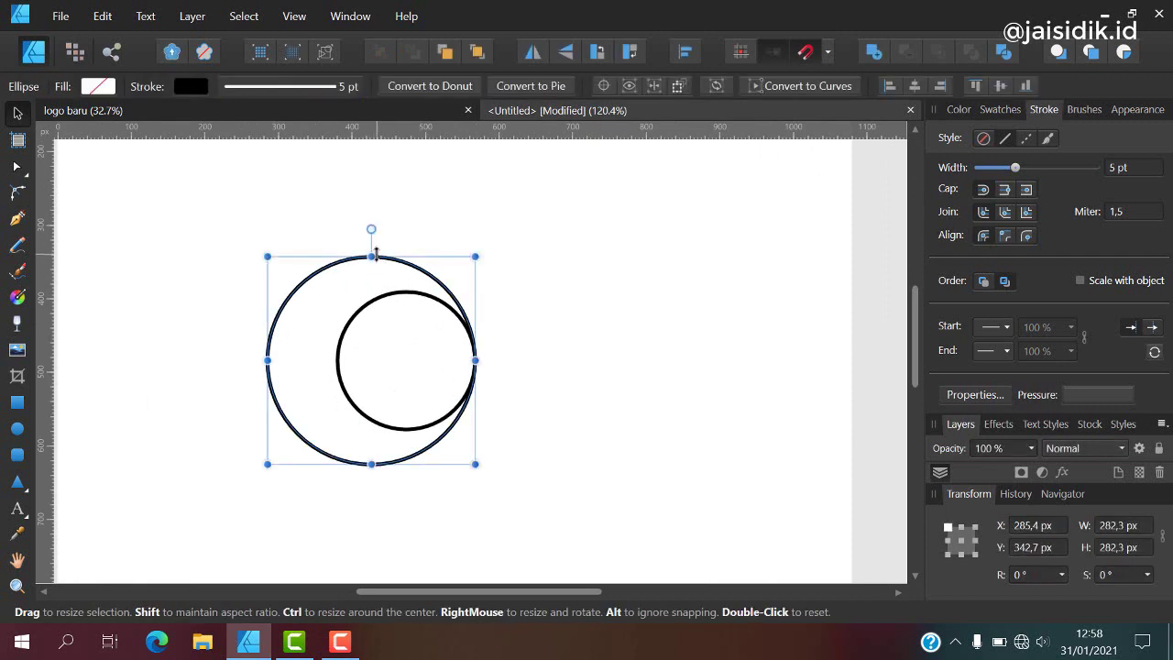
pyautogui.moveTo(311, 286); pyautogui.dragTo(411, 187)
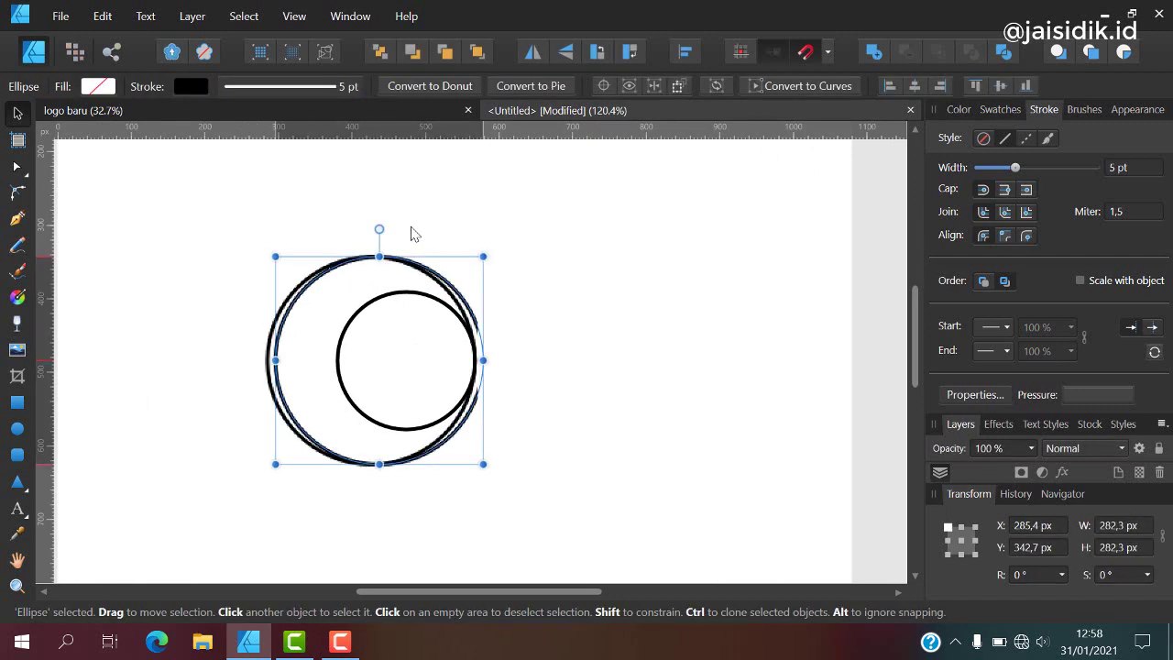
pyautogui.click(586, 231)
pyautogui.click(572, 218)
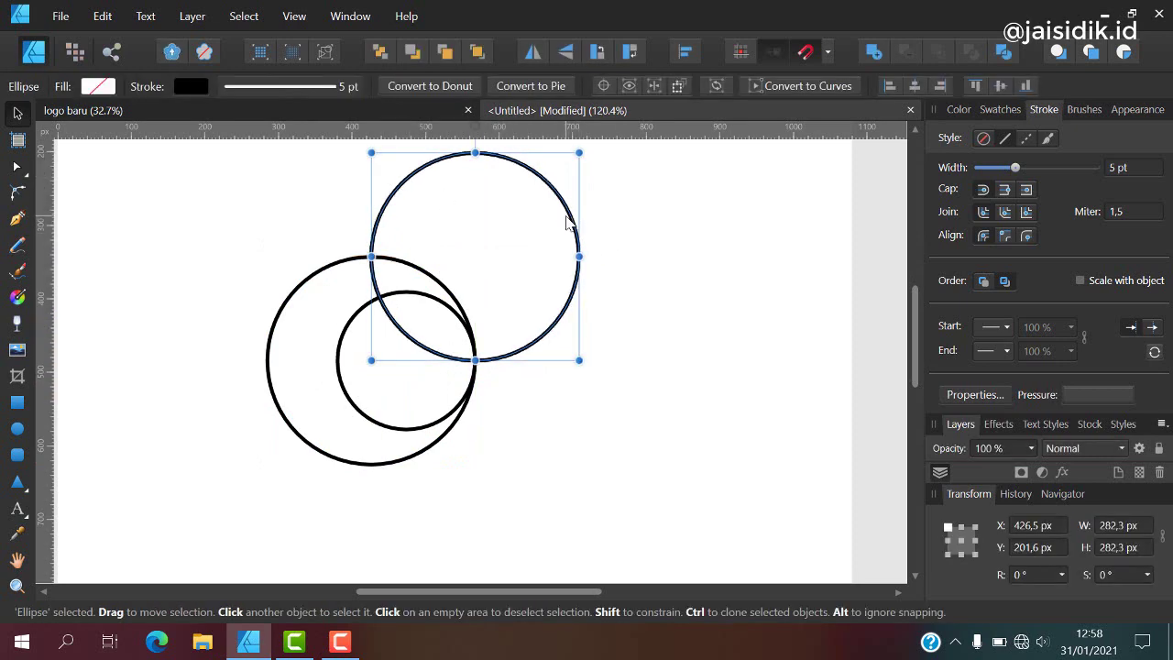
pyautogui.moveTo(568, 219); pyautogui.dragTo(668, 326)
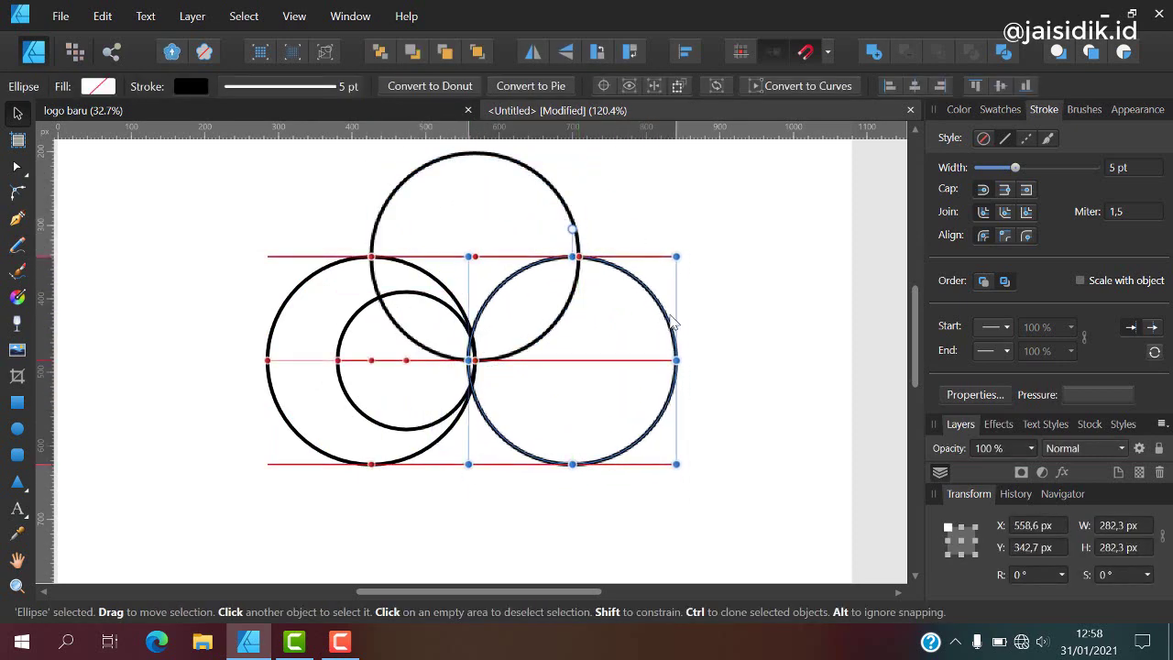
# Step: Copy the right large circle downward as the bottom lobe
pyautogui.click(653, 222)
pyautogui.keyDown('ctrl'); pyautogui.scroll(-4, 652, 222); pyautogui.keyUp('ctrl')
pyautogui.keyDown('ctrl'); pyautogui.scroll(3, 646, 277); pyautogui.keyUp('ctrl')
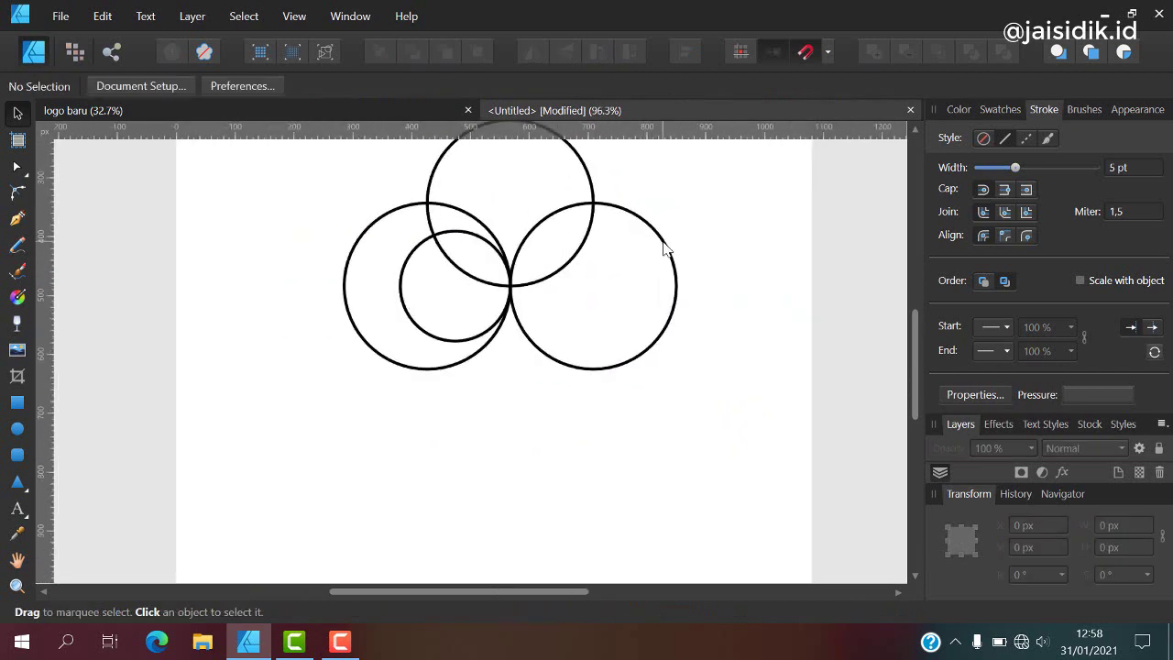
pyautogui.click(668, 249)
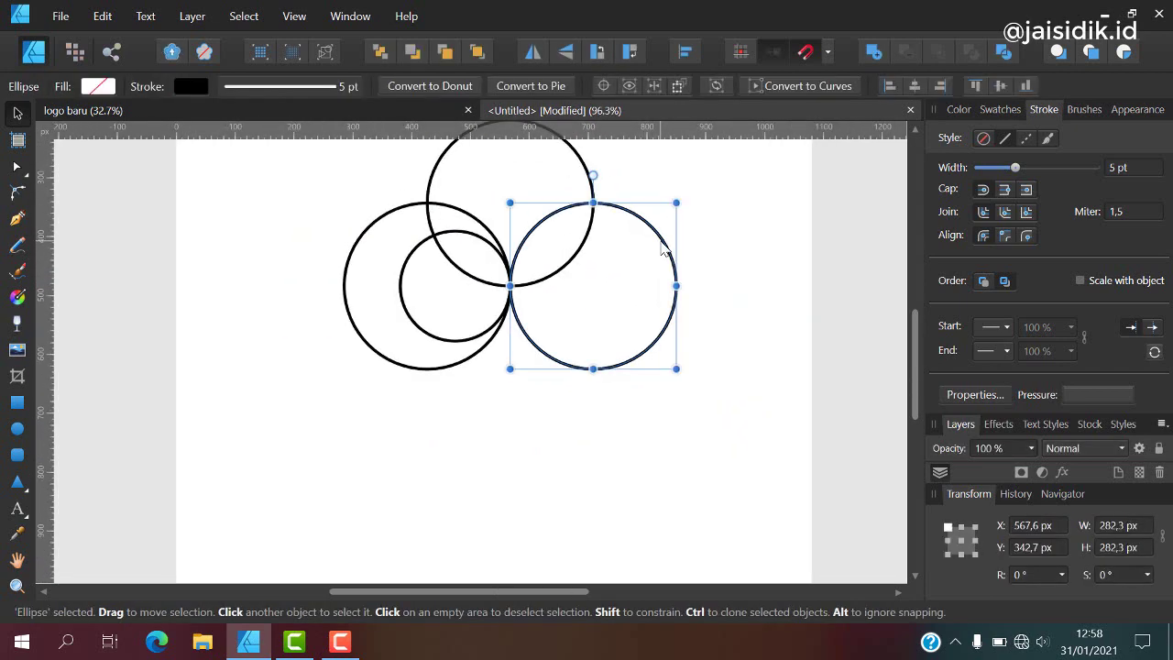
pyautogui.moveTo(644, 275)
pyautogui.mouseDown()
pyautogui.moveTo(644, 330)
pyautogui.moveTo(579, 328)
pyautogui.mouseUp()
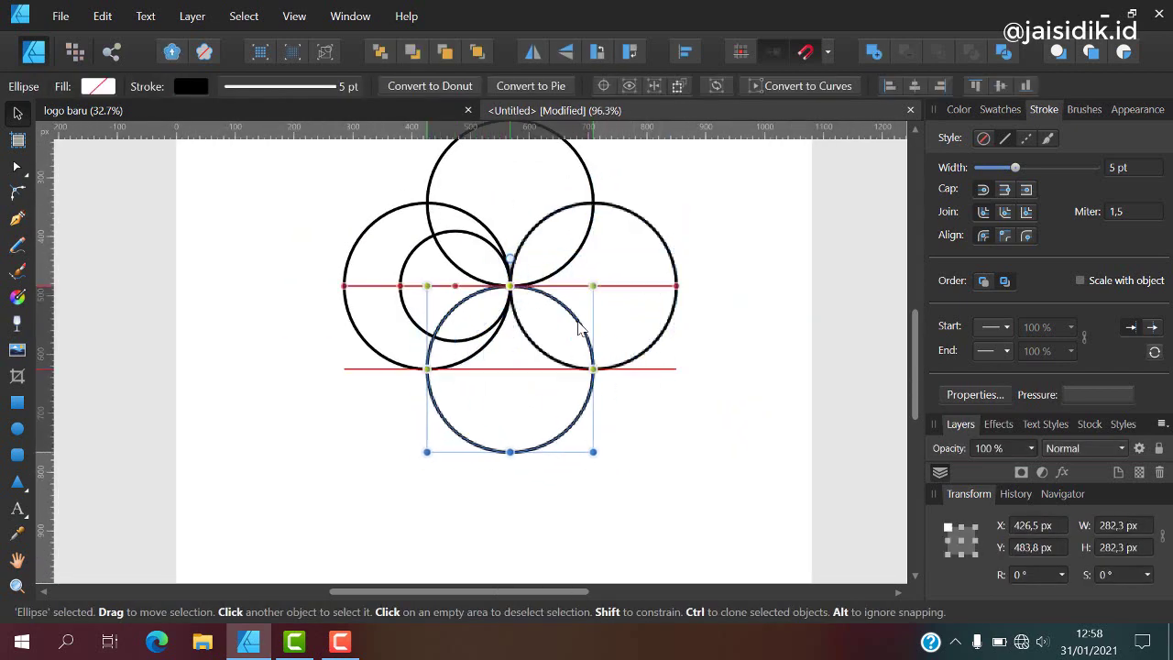
pyautogui.click(410, 265)
# Step: Copy the small circle into the top lobe and snap another copy against the centre
pyautogui.moveTo(411, 265); pyautogui.dragTo(467, 208)
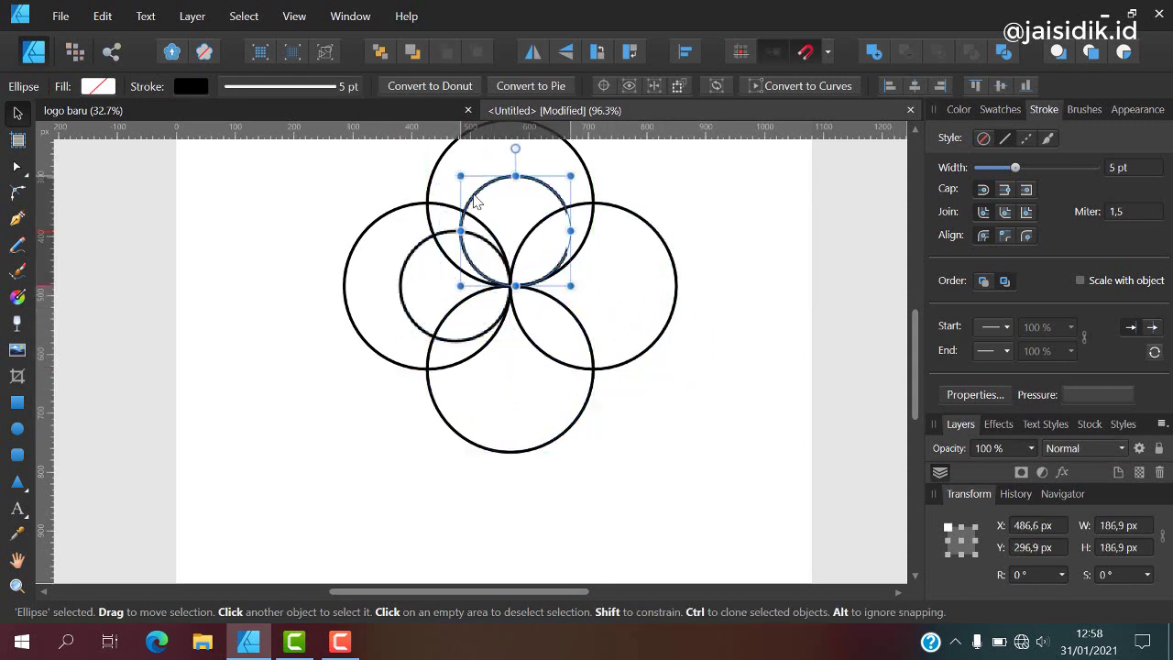
pyautogui.click(548, 192)
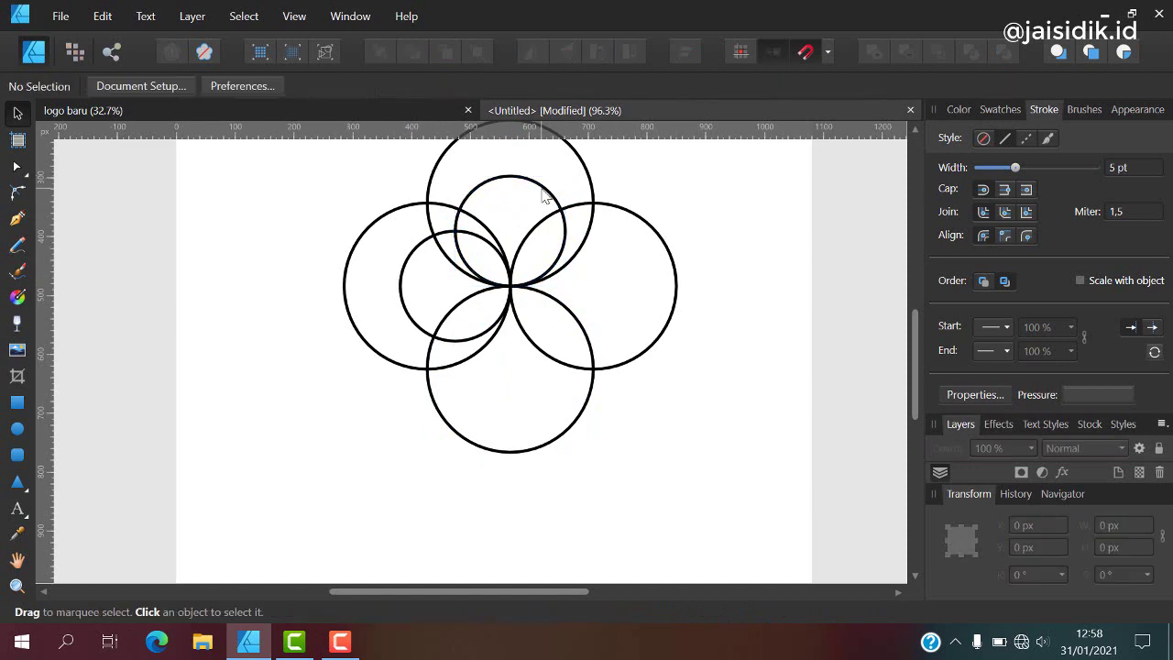
pyautogui.click(544, 194)
pyautogui.moveTo(548, 193); pyautogui.dragTo(642, 258)
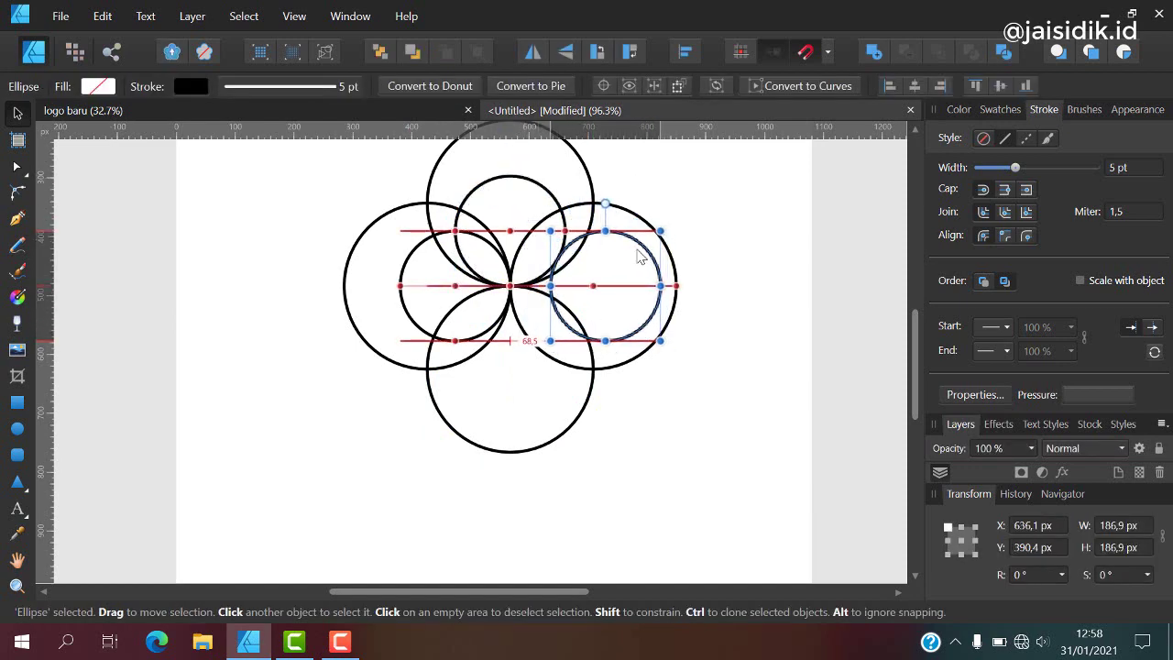
pyautogui.moveTo(642, 258)
pyautogui.mouseDown()
pyautogui.moveTo(602, 249)
pyautogui.moveTo(541, 305)
pyautogui.mouseUp()
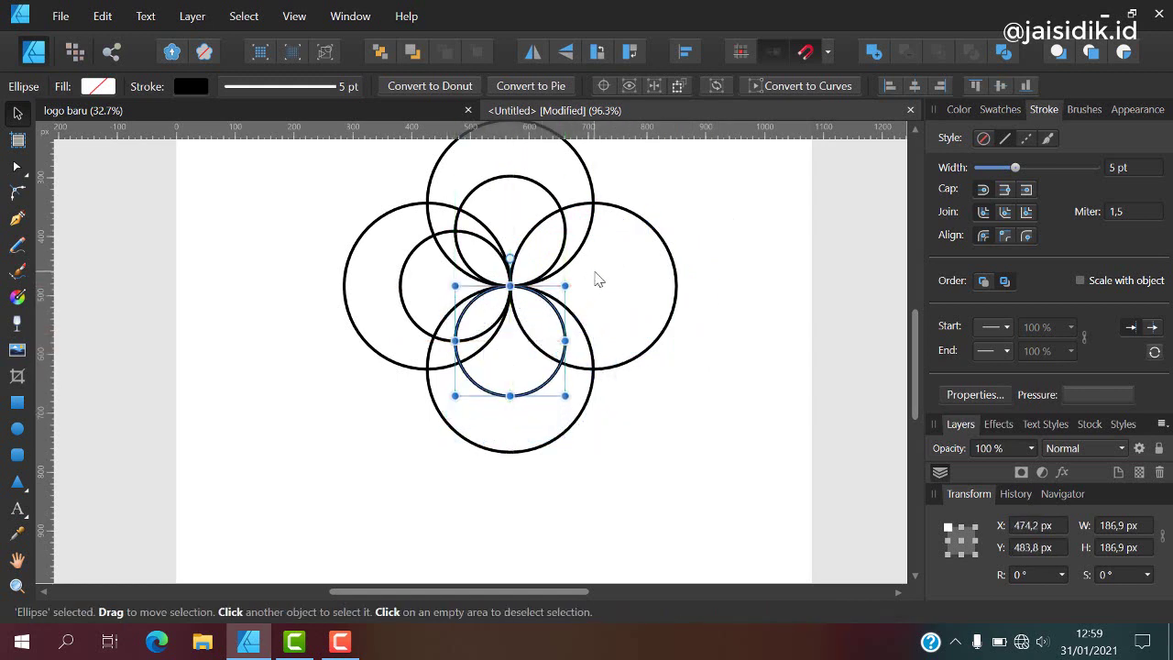
# Step: Copy a small circle into the right lobe
pyautogui.click(594, 289)
pyautogui.click(565, 250)
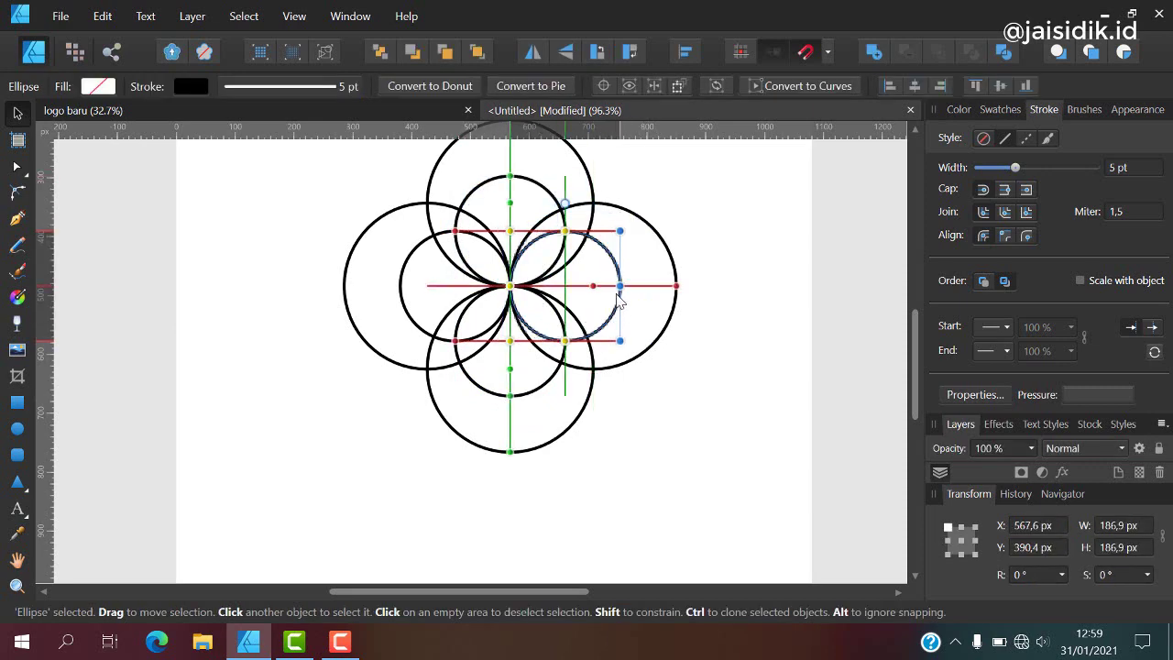
pyautogui.keyDown('ctrl'); pyautogui.moveTo(565, 249); pyautogui.dragTo(620, 304); pyautogui.keyUp('ctrl')
pyautogui.click(683, 245)
# Step: Zoom to check the eight-circle flower, then marquee-select all the circles
pyautogui.scroll(-2, 507, 275)
pyautogui.scroll(2, 506, 275)
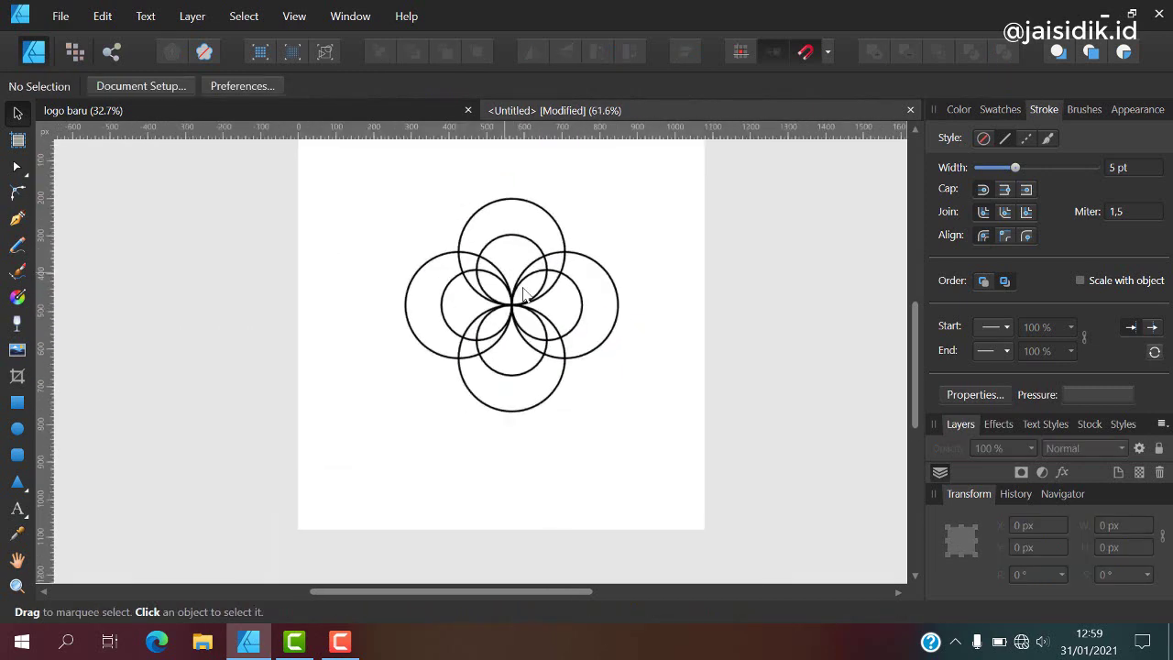
pyautogui.scroll(1, 513, 279)
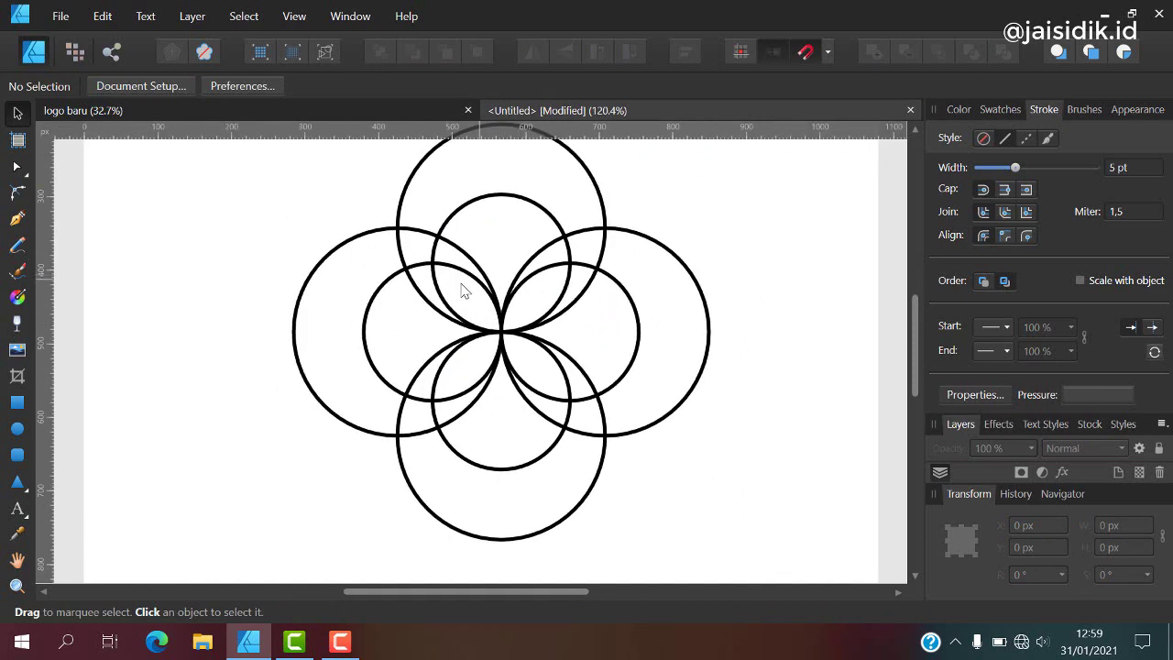
pyautogui.scroll(-2, 440, 289)
pyautogui.scroll(1, 437, 291)
pyautogui.scroll(-2, 418, 230)
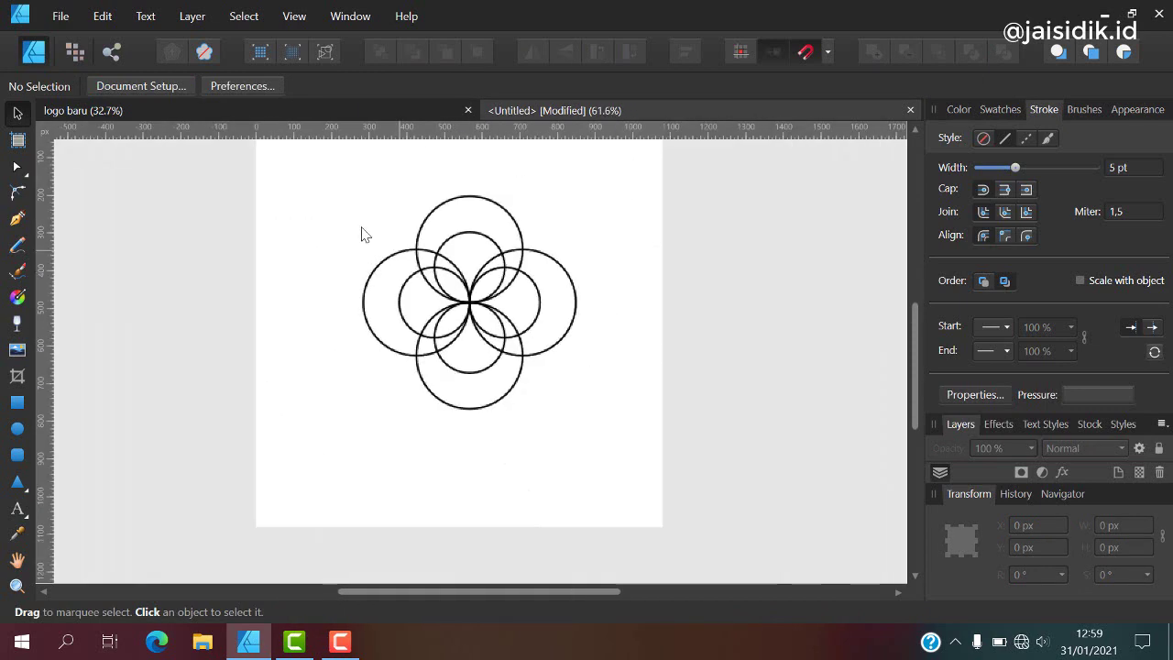
pyautogui.scroll(1, 475, 289)
pyautogui.moveTo(361, 230)
pyautogui.mouseDown()
pyautogui.moveTo(475, 290)
pyautogui.moveTo(604, 428)
pyautogui.mouseUp()
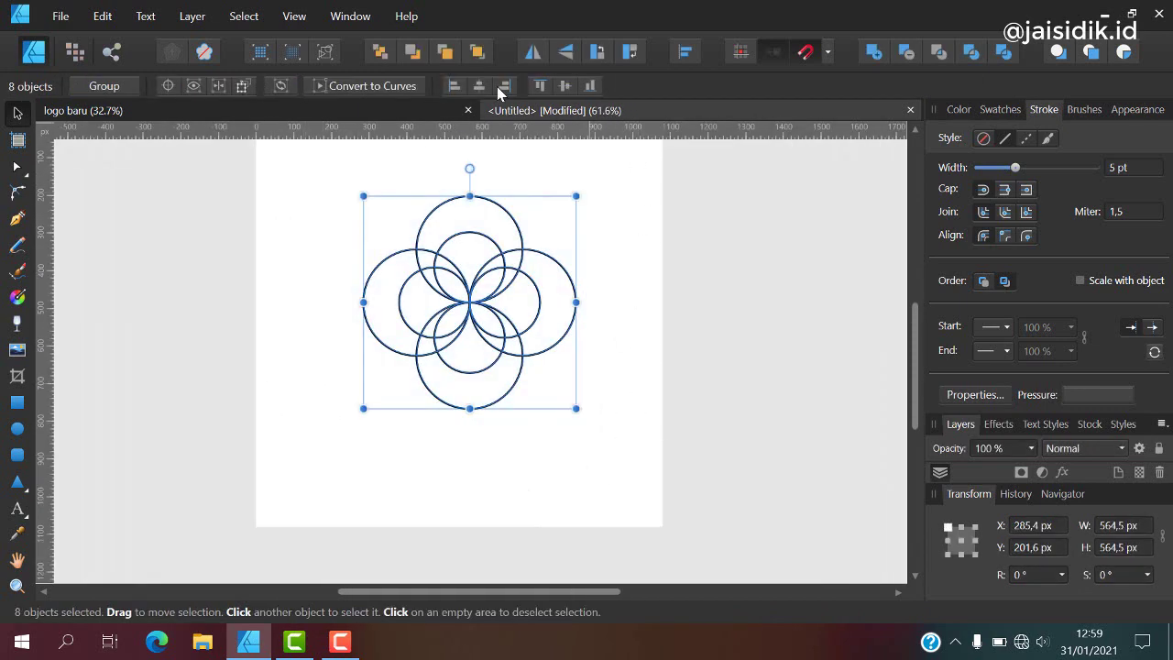
# Step: Break the left large circle at its top and bottom nodes with the Node Tool
pyautogui.scroll(2, 405, 249)
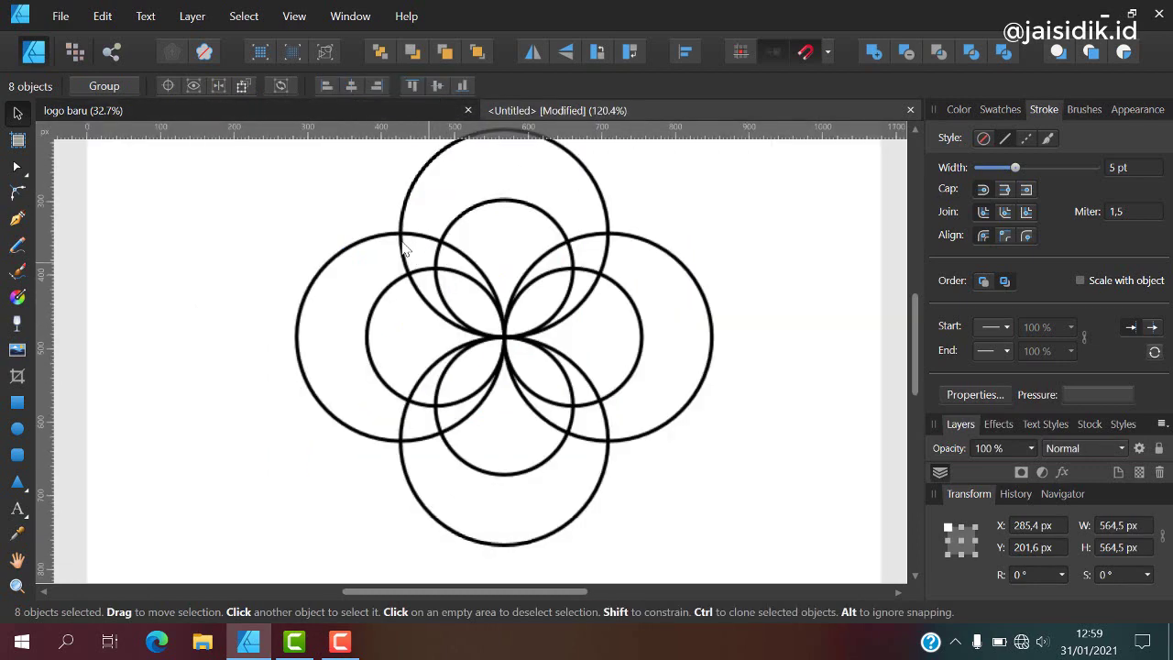
pyautogui.click(17, 166)
pyautogui.scroll(2, 339, 202)
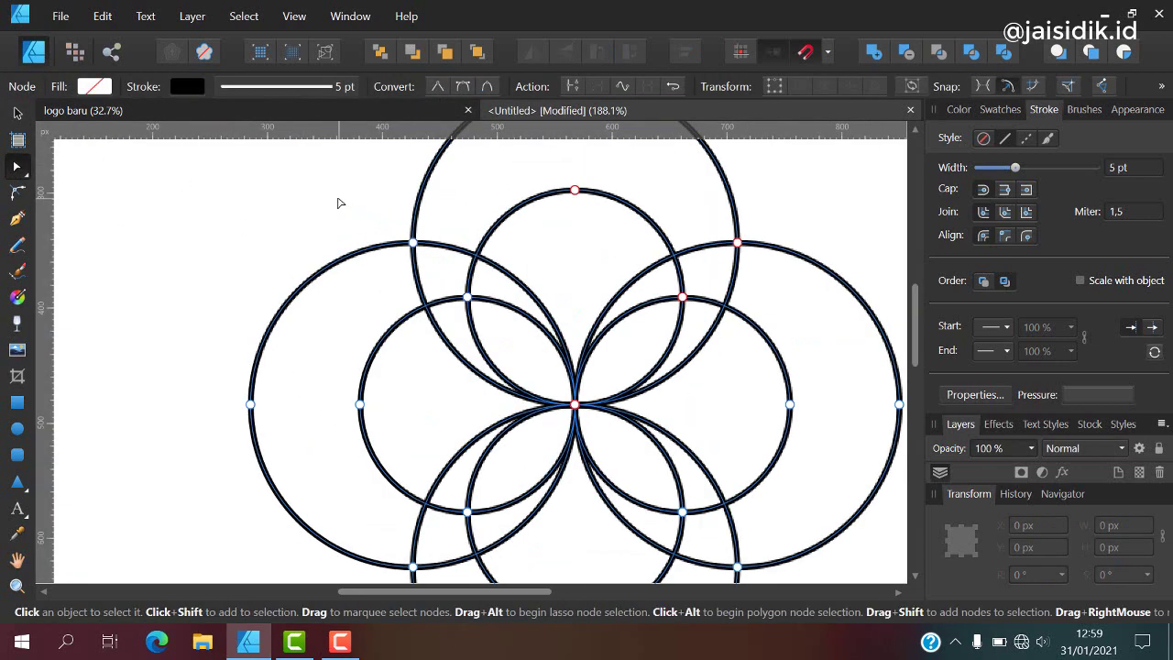
pyautogui.click(339, 203)
pyautogui.click(299, 288)
pyautogui.click(413, 242)
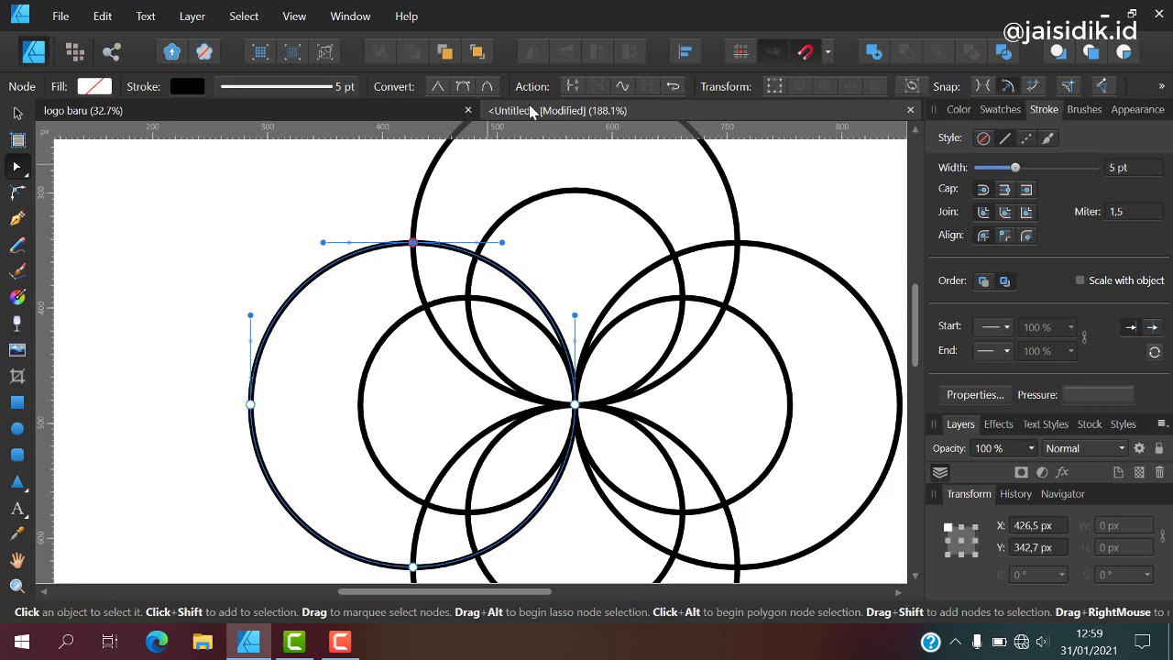
pyautogui.click(572, 86)
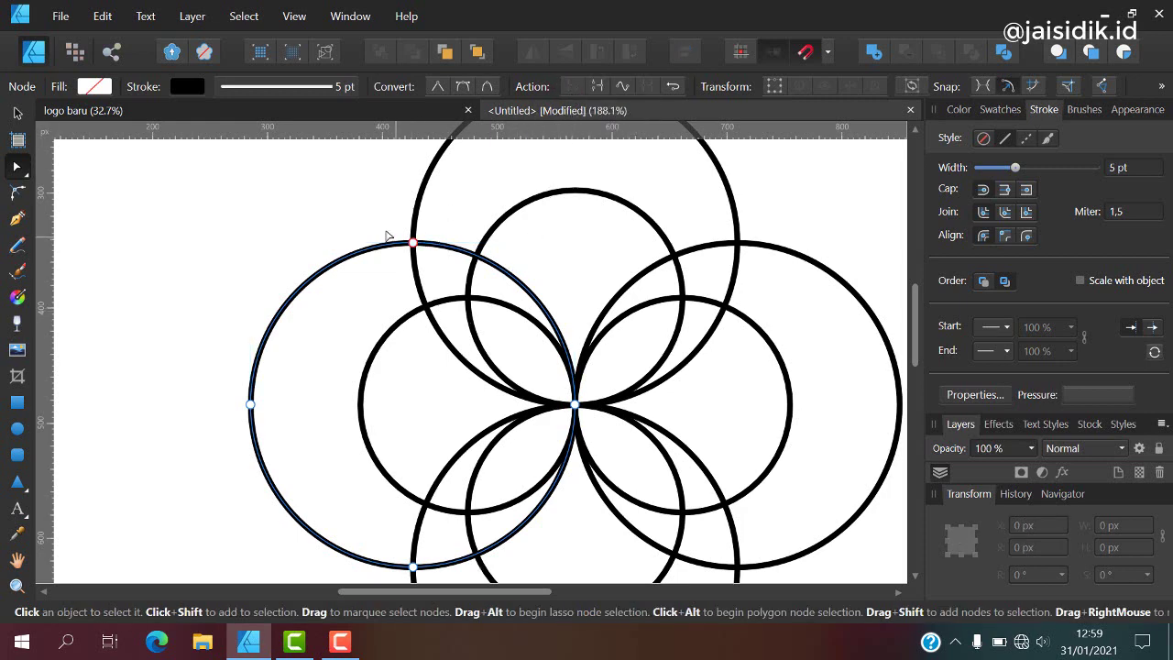
pyautogui.scroll(-1, 387, 230)
pyautogui.click(410, 506)
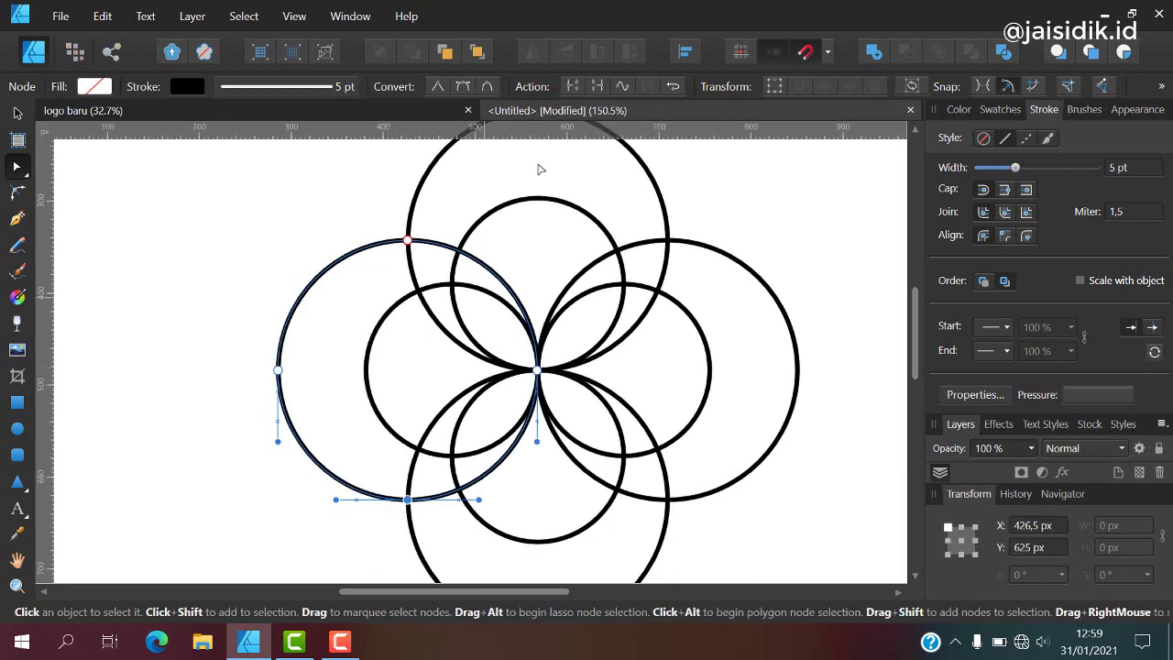
pyautogui.click(574, 86)
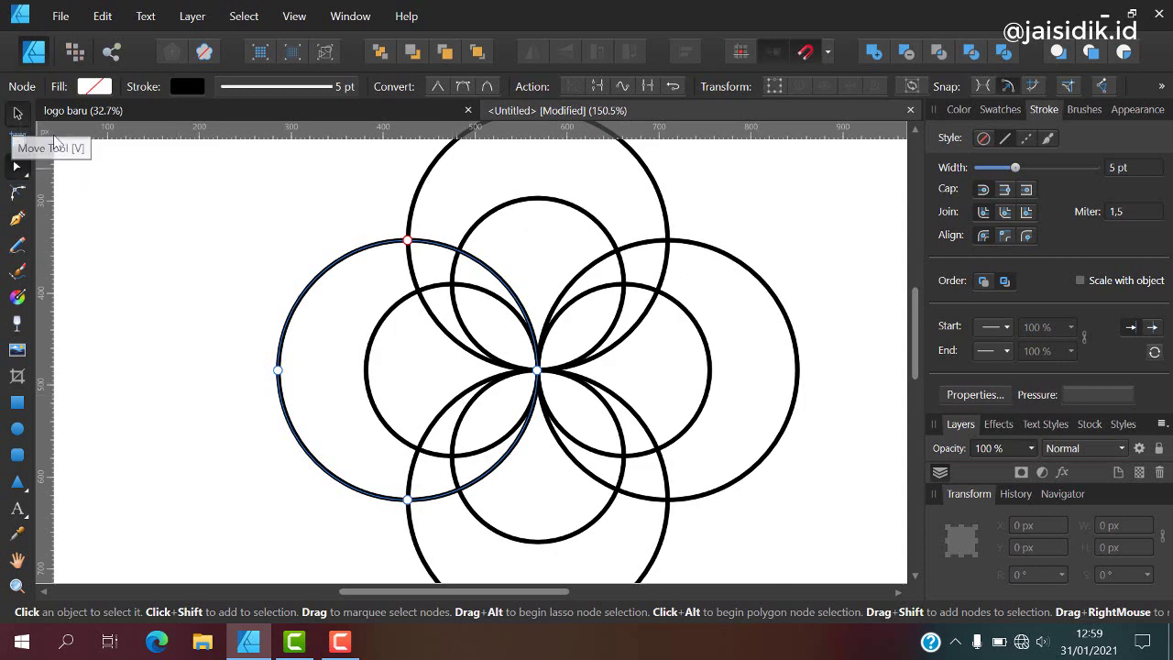
# Step: Flip the right-hand arc horizontally to mirror it onto the left
pyautogui.click(16, 112)
pyautogui.click(477, 265)
pyautogui.hotkey('ctrl', 'shift', 'h')
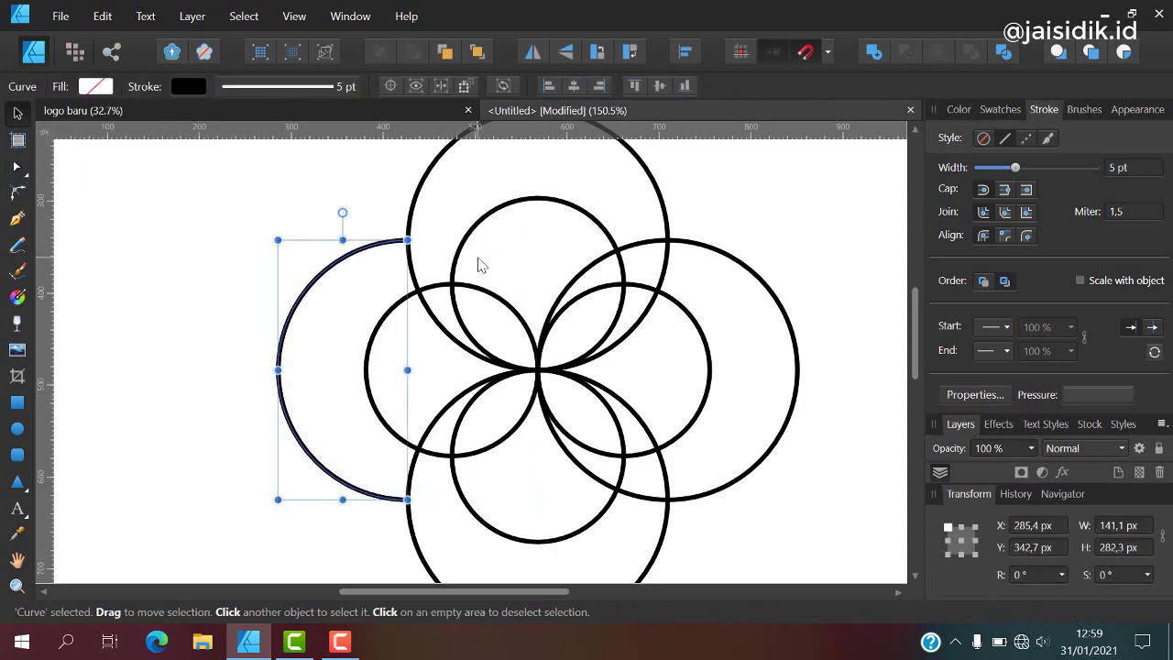
pyautogui.scroll(-2, 476, 247)
pyautogui.scroll(2, 466, 201)
# Step: Break the arc running through the centre at its middle node
pyautogui.click(444, 188)
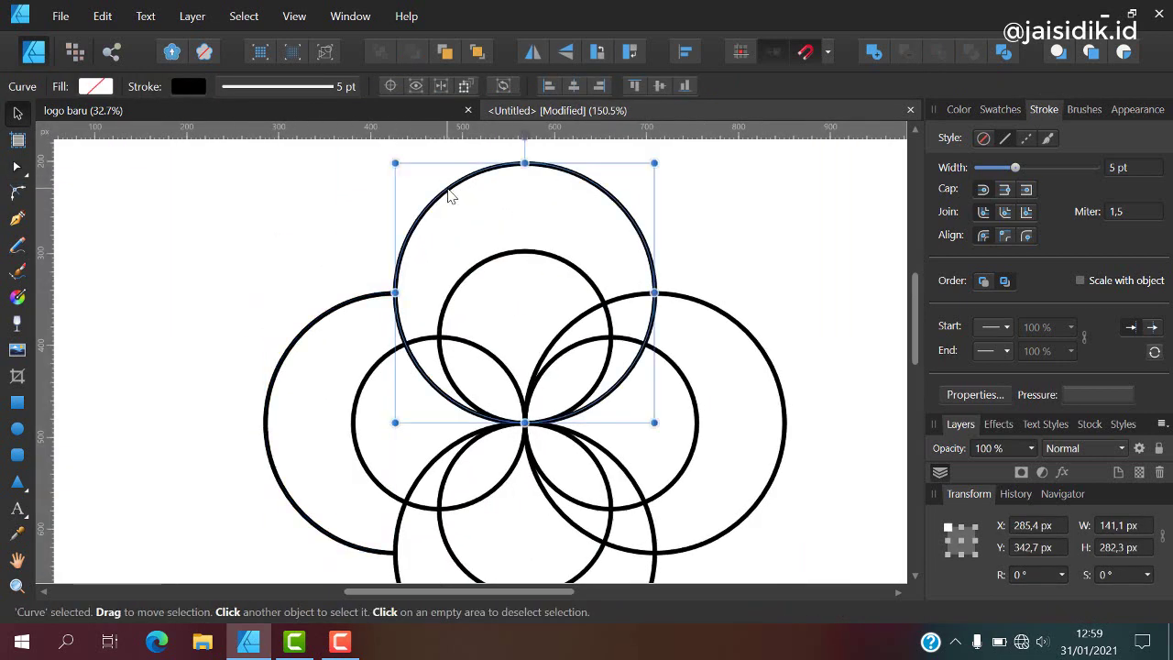
pyautogui.click(16, 167)
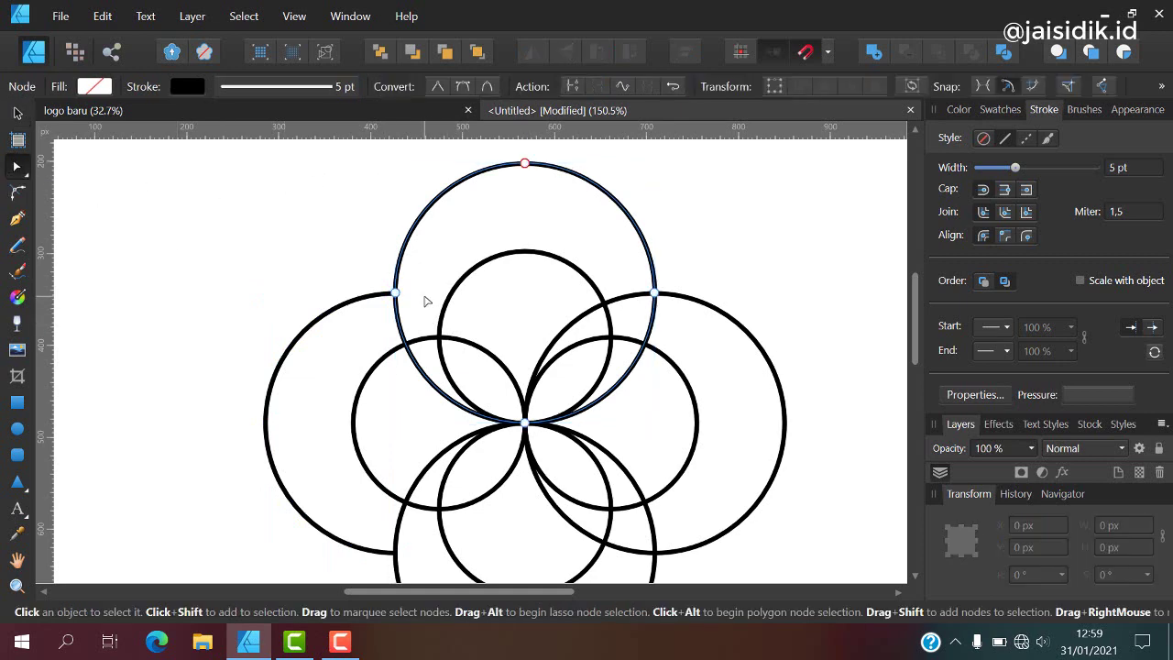
pyautogui.click(420, 294)
pyautogui.click(423, 296)
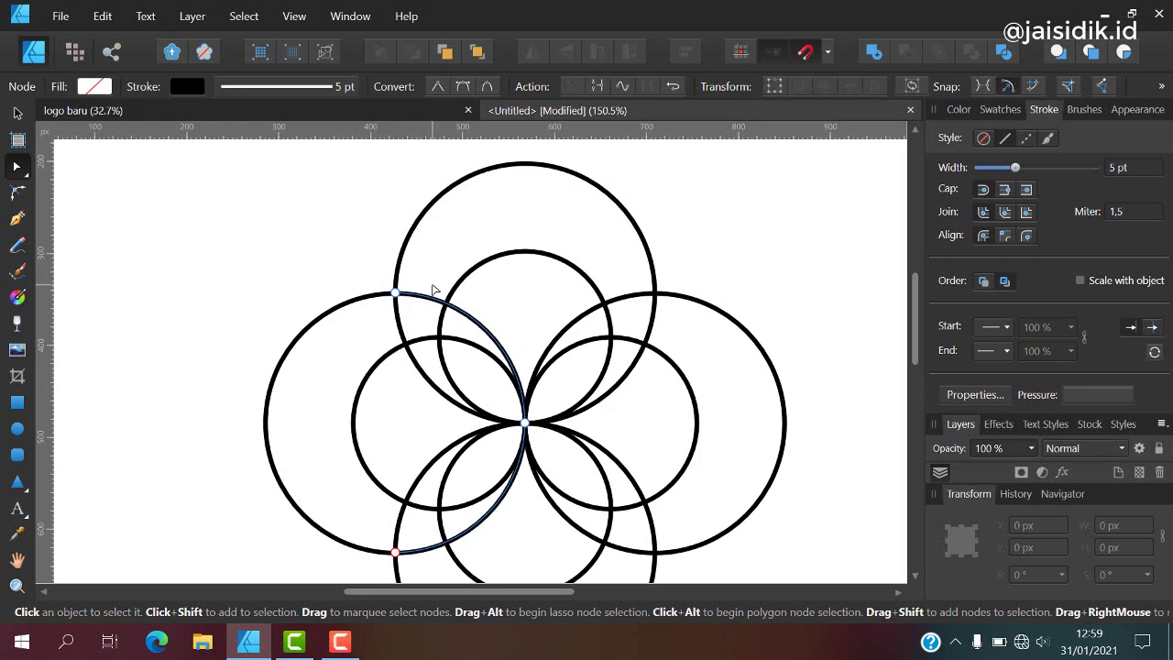
pyautogui.click(526, 423)
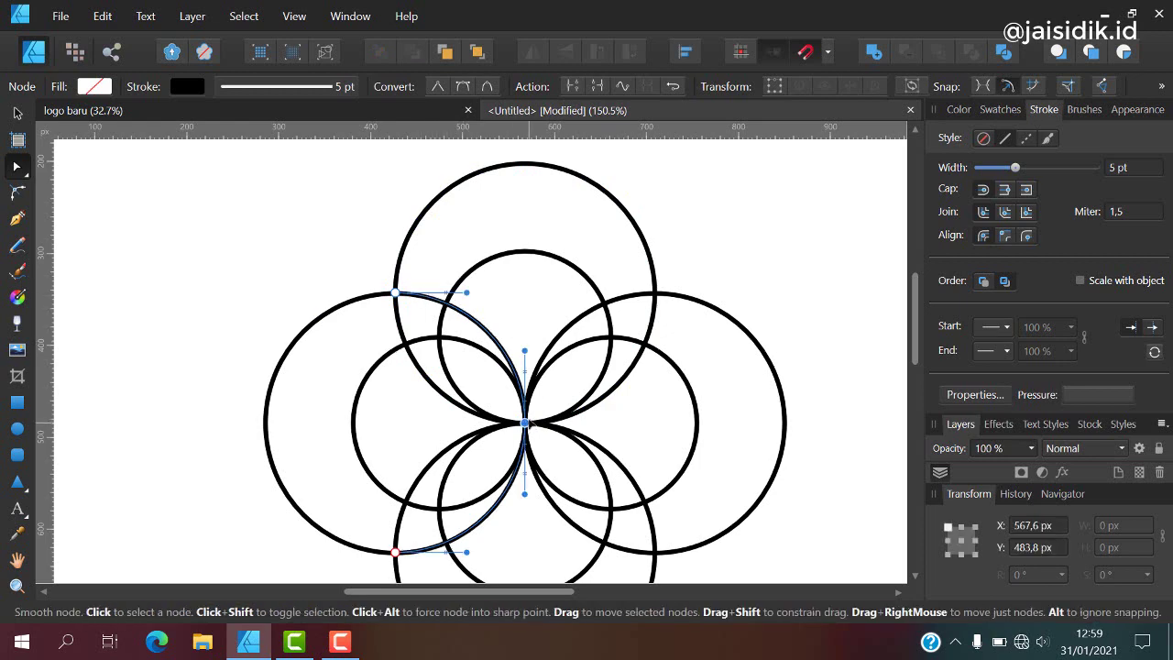
pyautogui.click(573, 88)
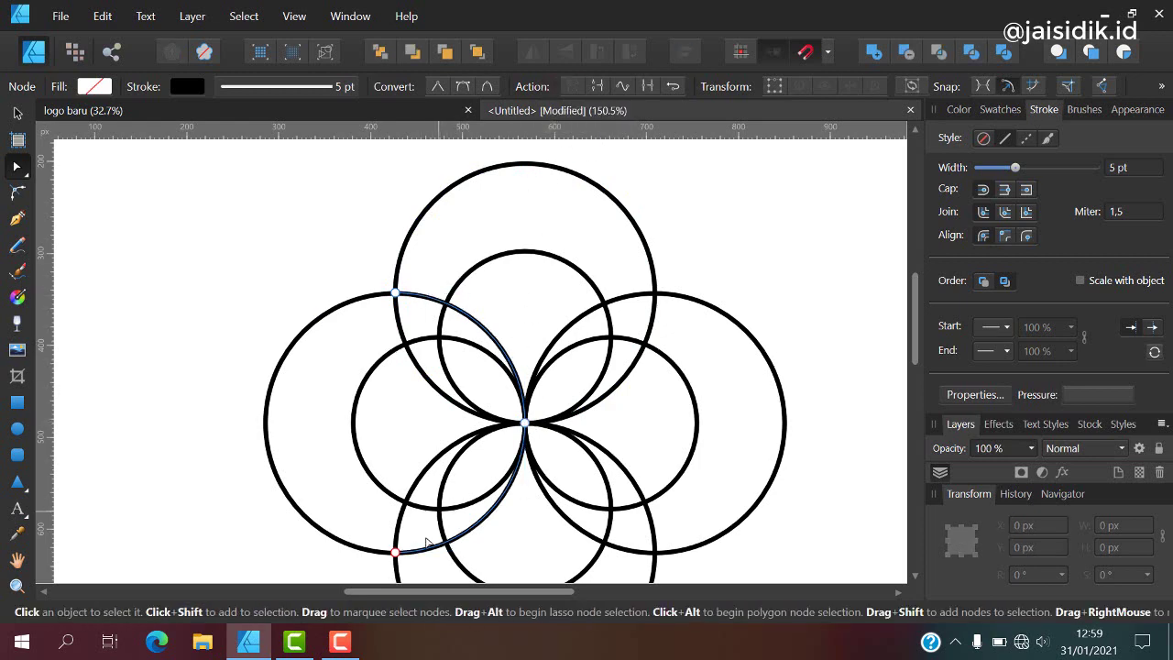
pyautogui.scroll(-3, 403, 513)
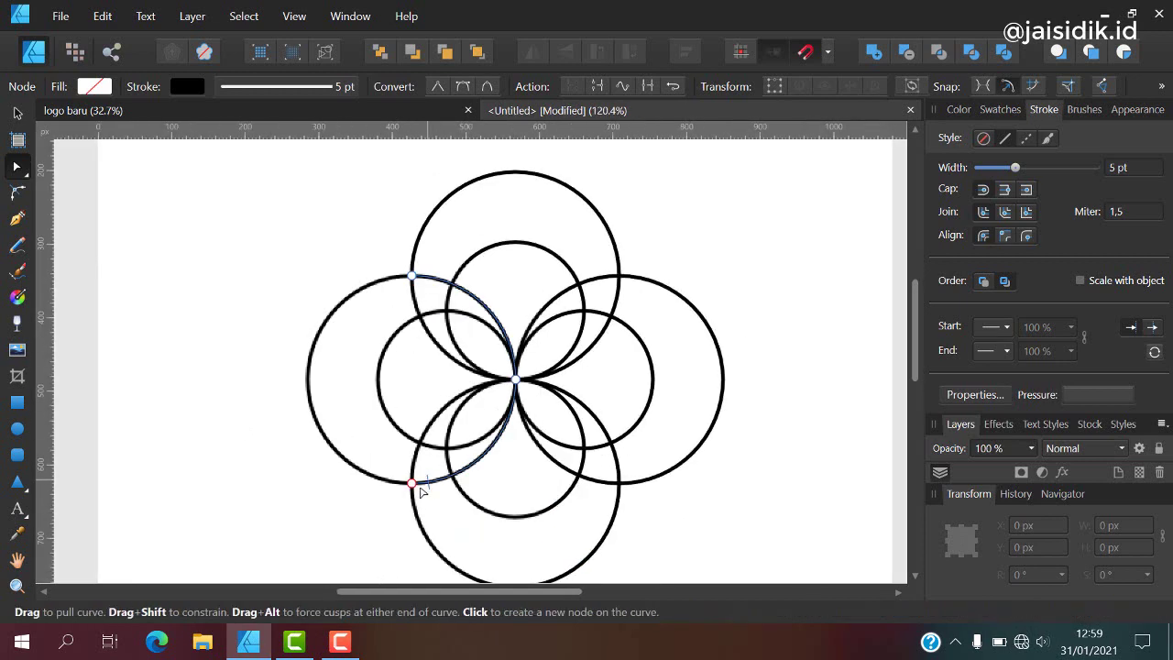
pyautogui.scroll(2, 412, 476)
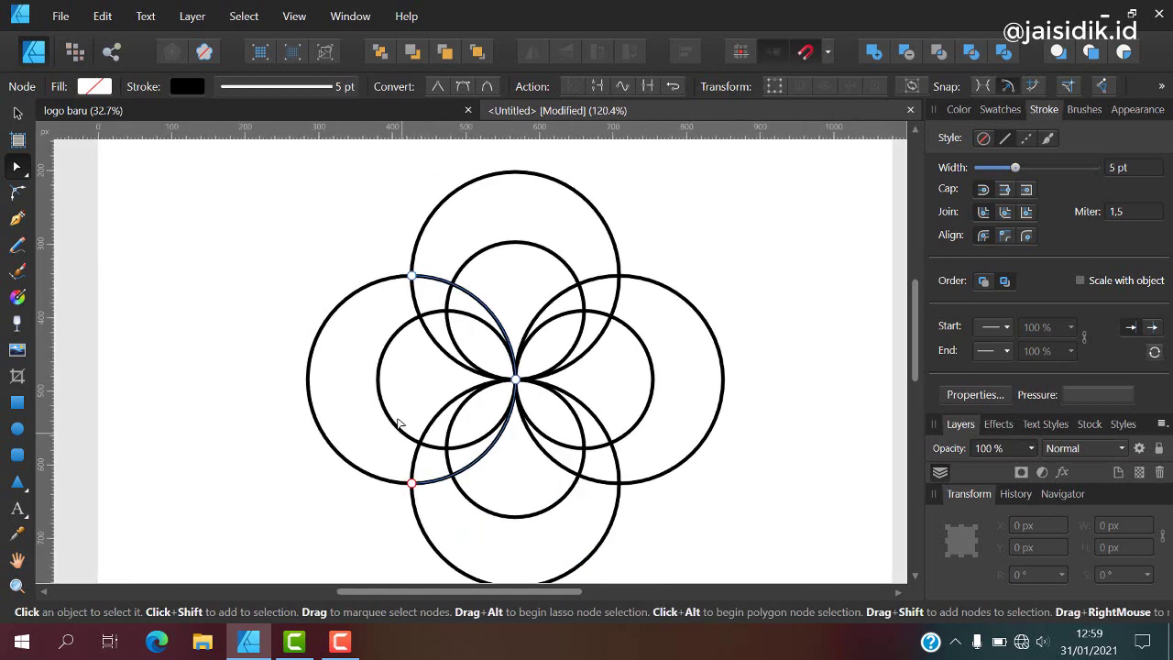
# Step: Split the top large circle at its left, right and bottom nodes
pyautogui.click(438, 208)
pyautogui.click(411, 275)
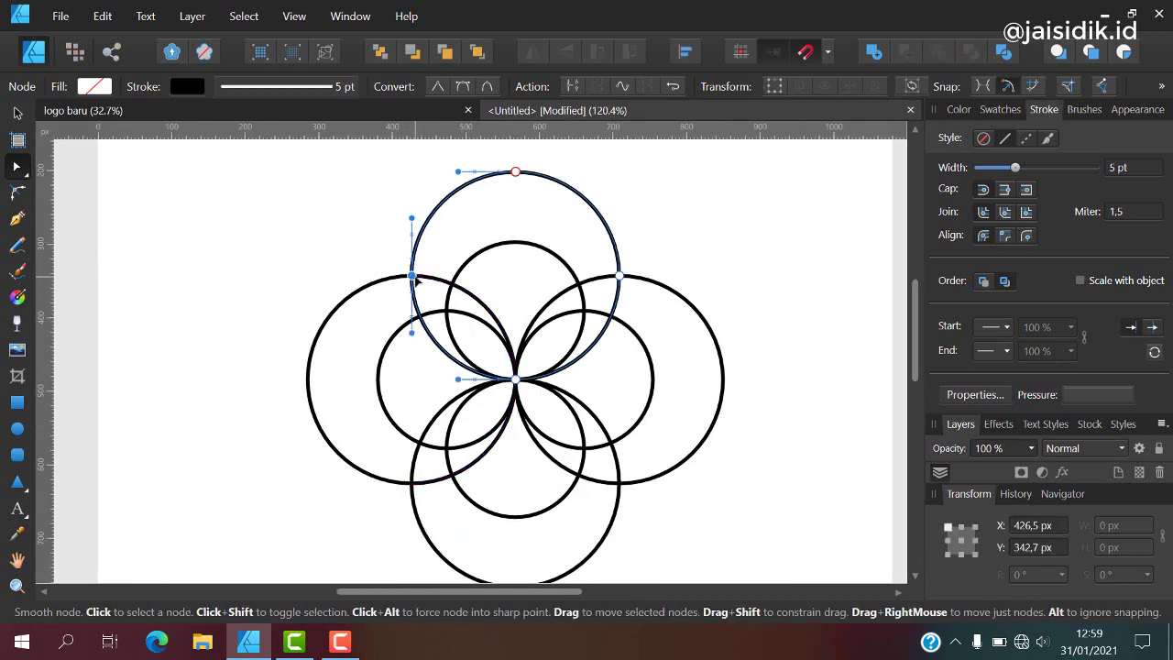
pyautogui.keyDown('shift'); pyautogui.click(619, 275); pyautogui.keyUp('shift')
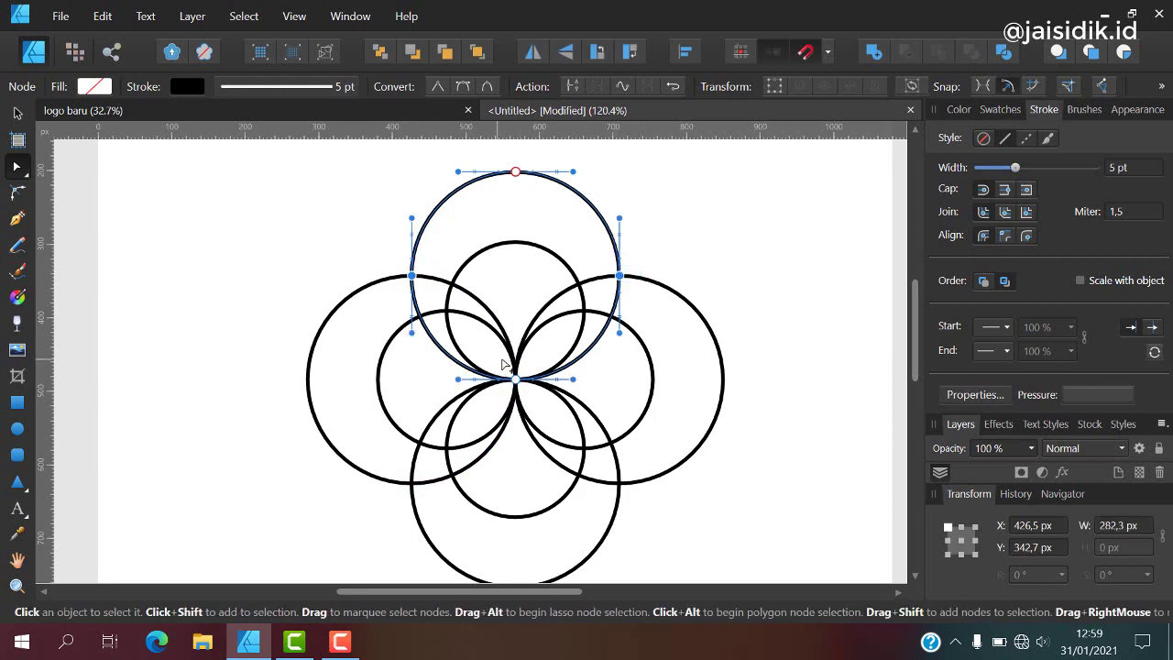
pyautogui.keyDown('shift'); pyautogui.click(514, 378); pyautogui.keyUp('shift')
pyautogui.click(571, 86)
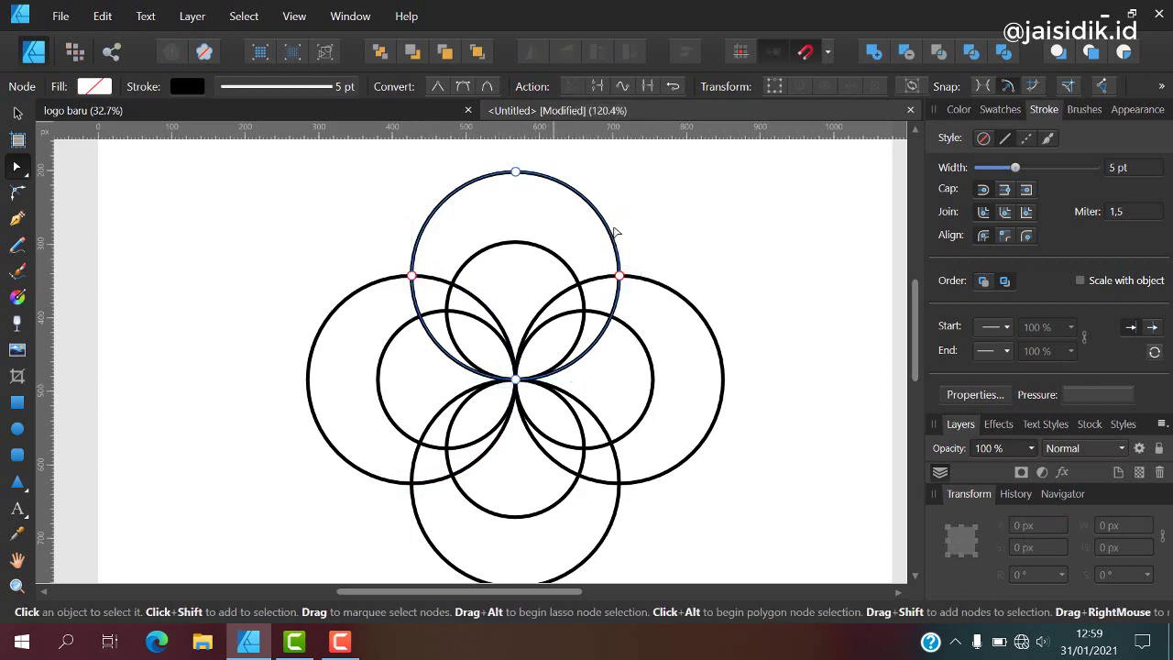
pyautogui.click(628, 309)
# Step: Split the right large circle at its centre and other nodes
pyautogui.click(619, 274)
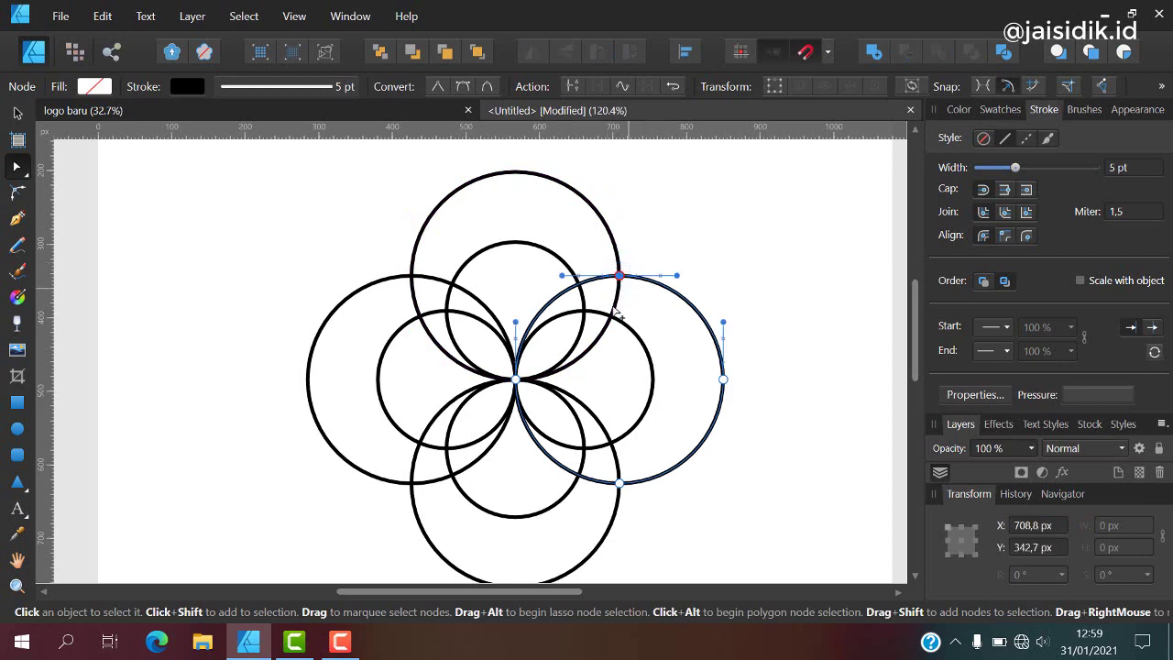
pyautogui.moveTo(488, 360); pyautogui.dragTo(531, 403)
pyautogui.keyDown('shift'); pyautogui.click(619, 482); pyautogui.keyUp('shift')
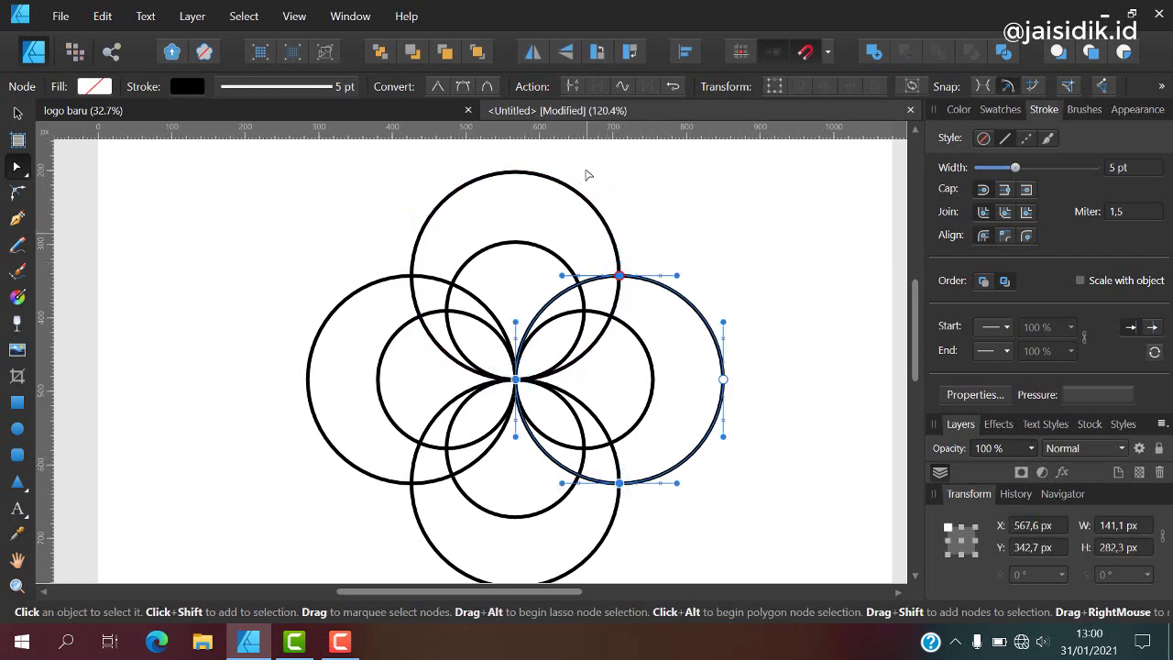
pyautogui.click(574, 86)
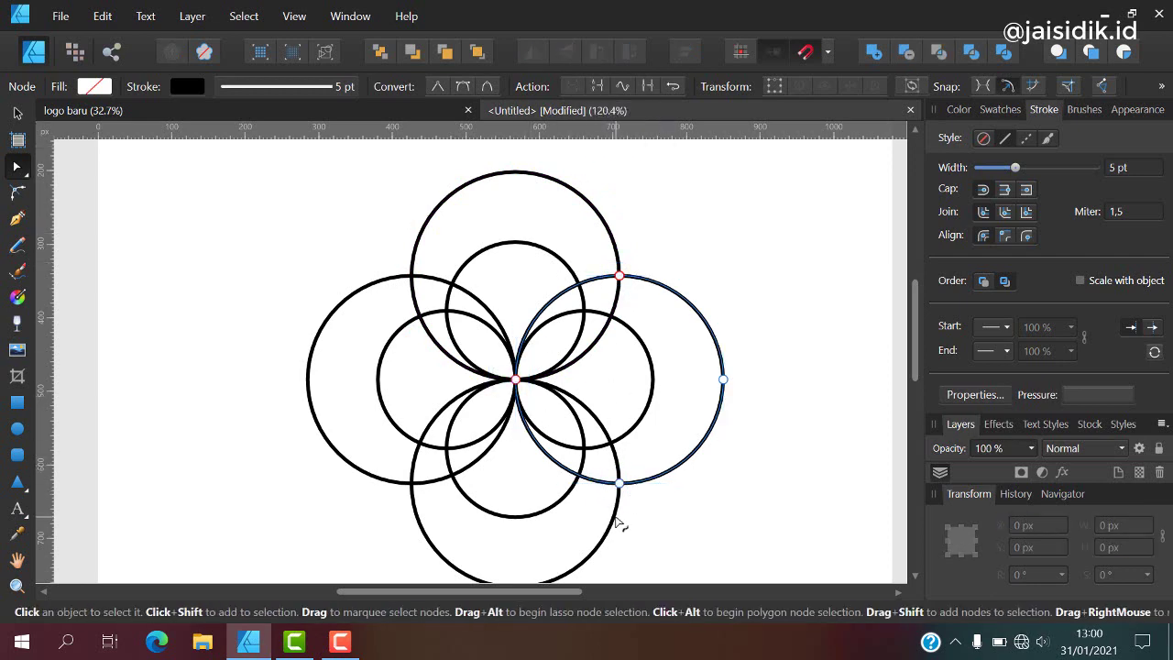
# Step: Split the bottom large circle at its nodes
pyautogui.click(629, 477)
pyautogui.click(509, 383)
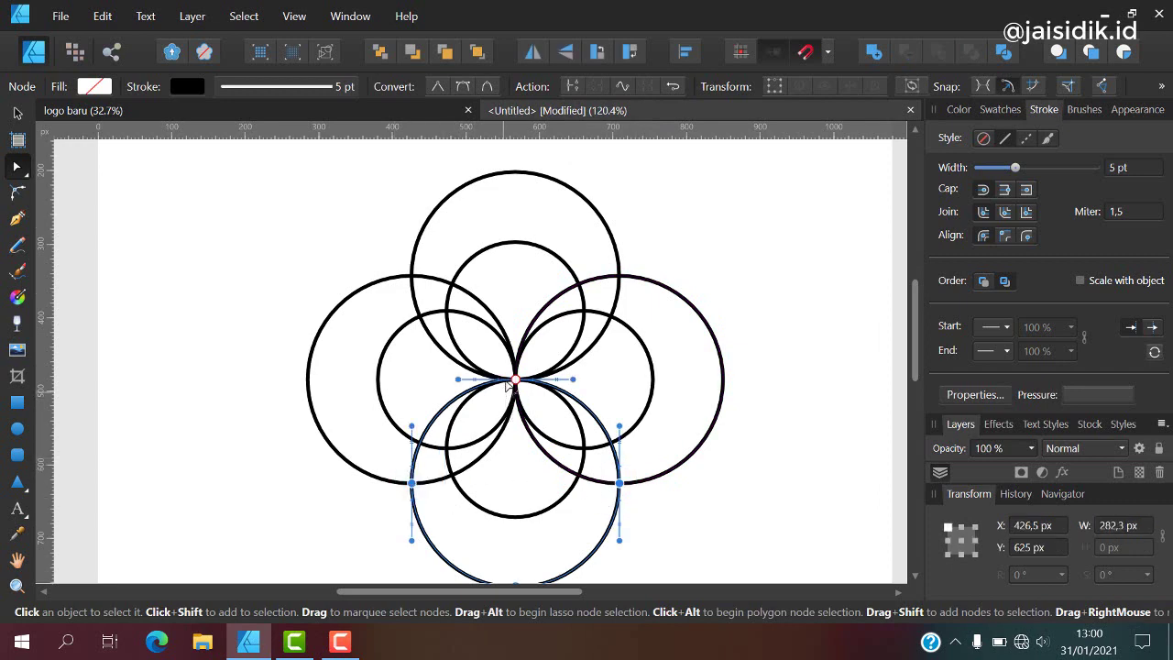
pyautogui.click(571, 86)
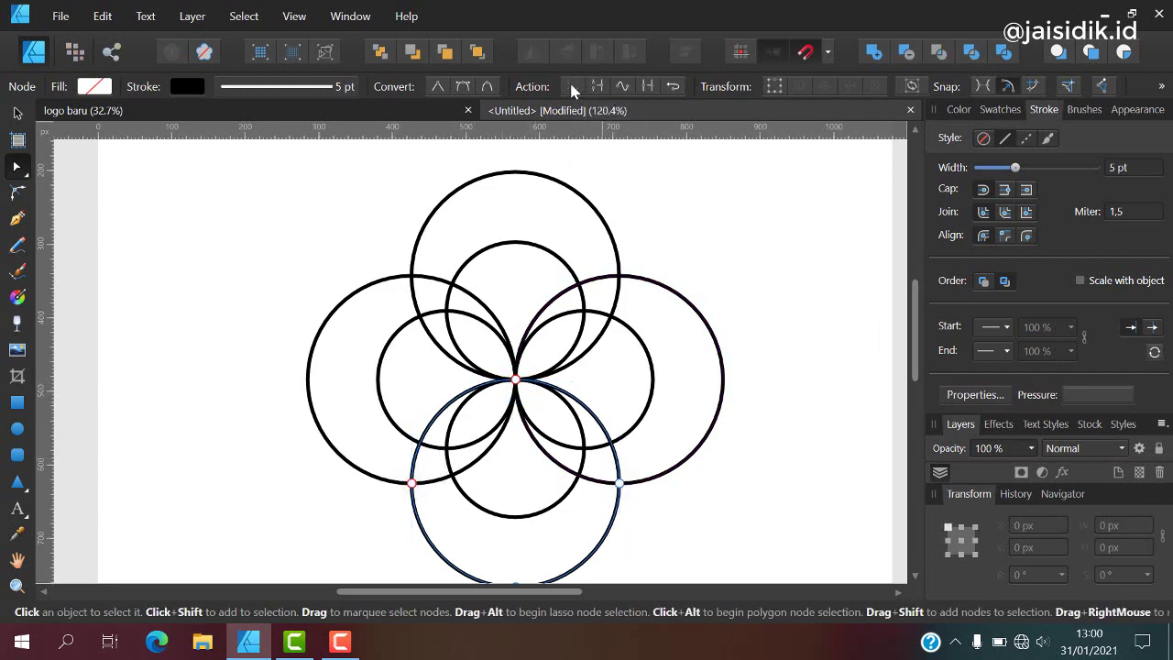
pyautogui.scroll(-2, 385, 281)
pyautogui.scroll(2, 392, 315)
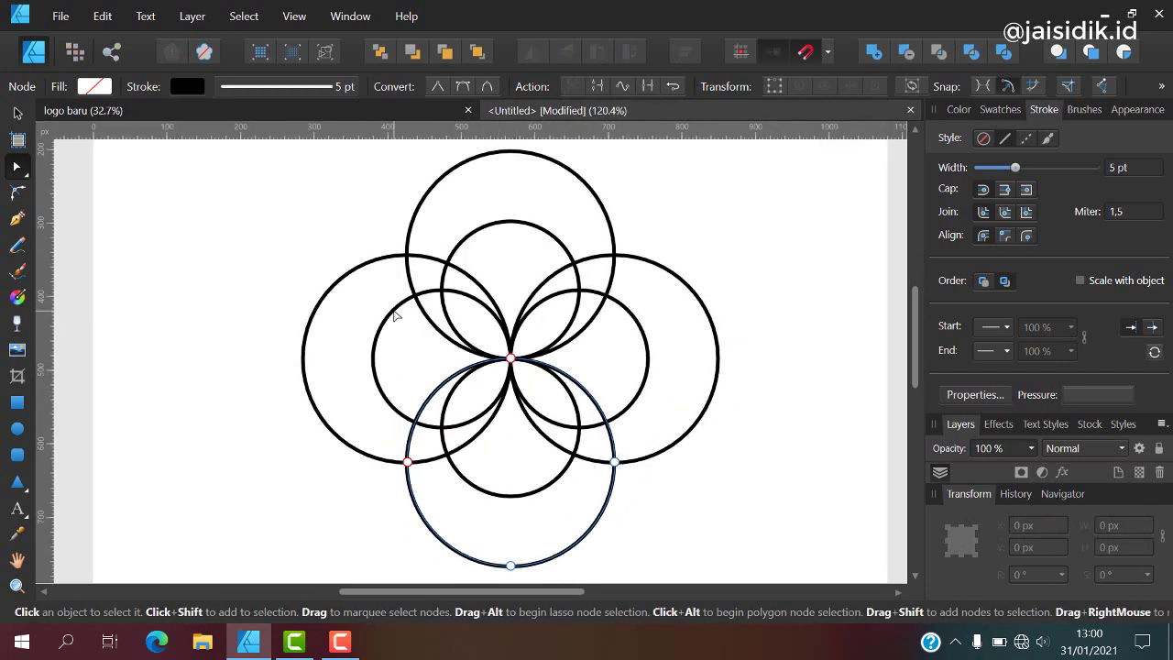
pyautogui.click(396, 314)
pyautogui.scroll(-2, 440, 349)
pyautogui.scroll(2, 510, 383)
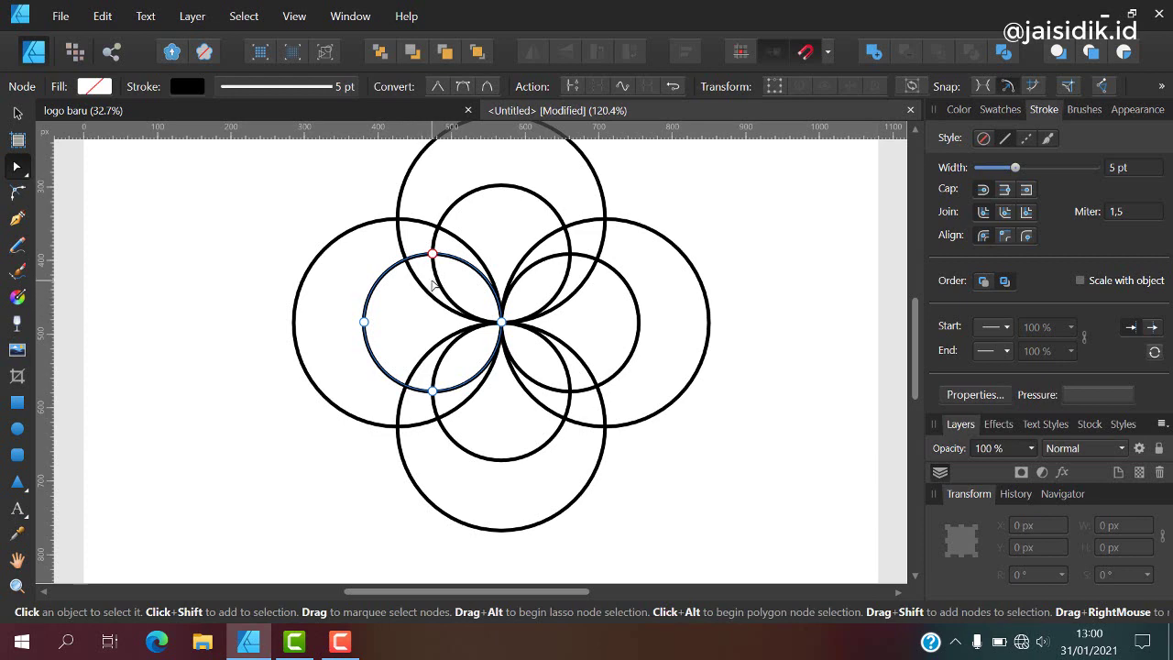
# Step: Break the left and top inner circles at all their nodes
pyautogui.scroll(-1, 438, 295)
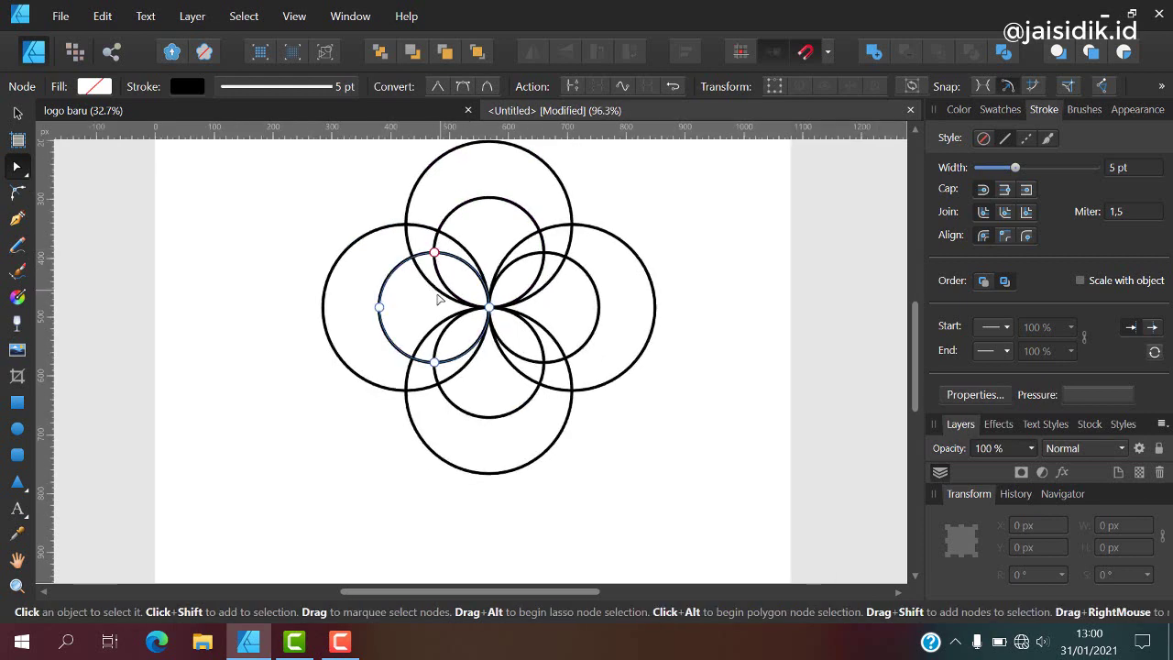
pyautogui.scroll(1, 438, 299)
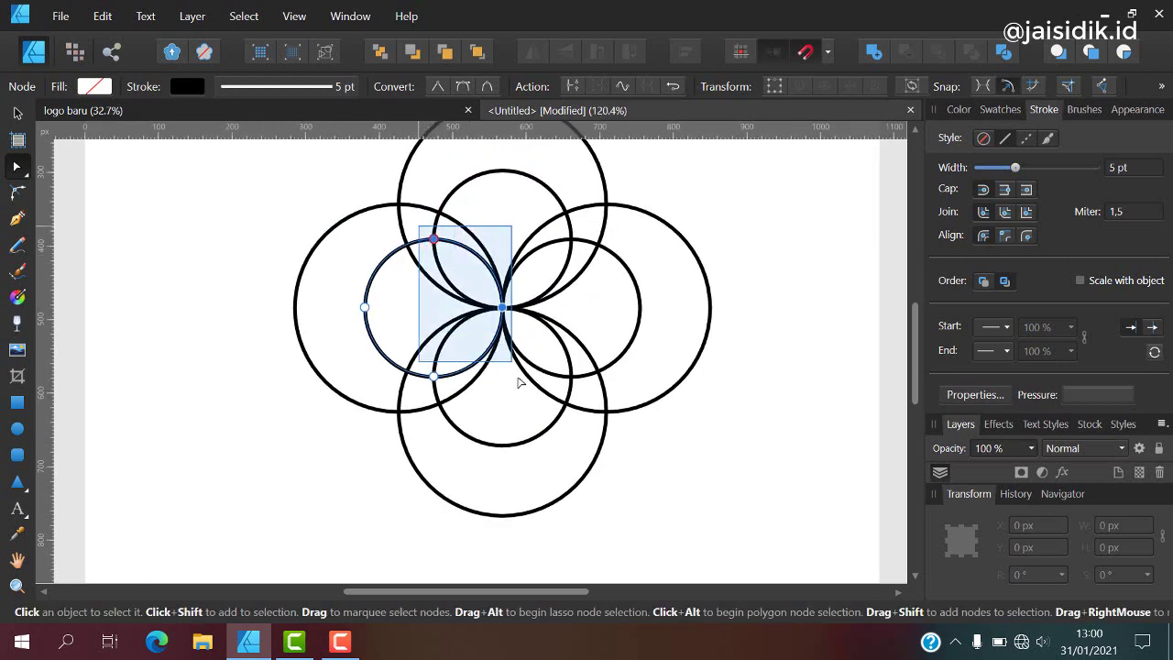
pyautogui.moveTo(420, 230); pyautogui.dragTo(522, 389)
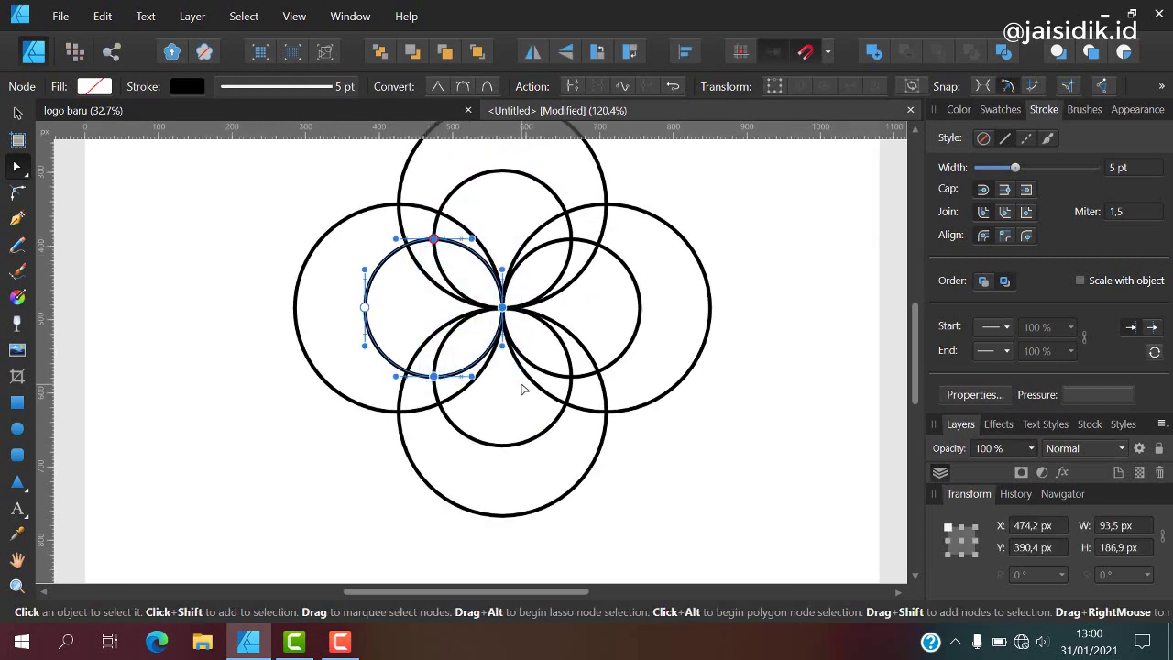
pyautogui.click(572, 86)
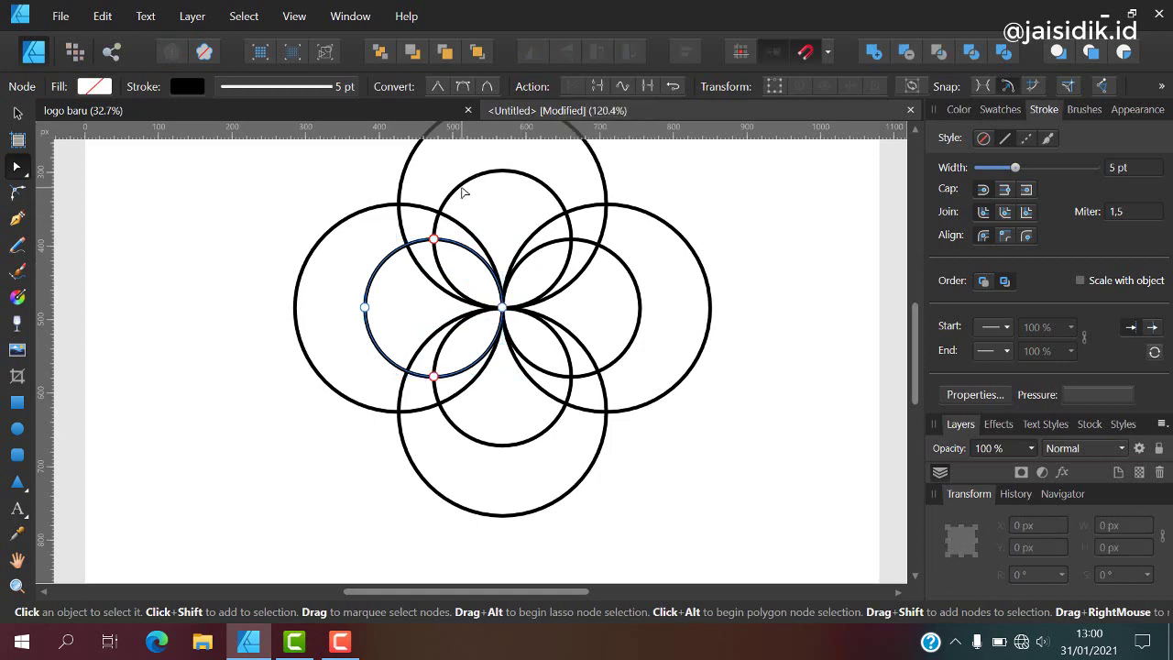
pyautogui.click(436, 229)
pyautogui.moveTo(420, 231); pyautogui.dragTo(595, 329)
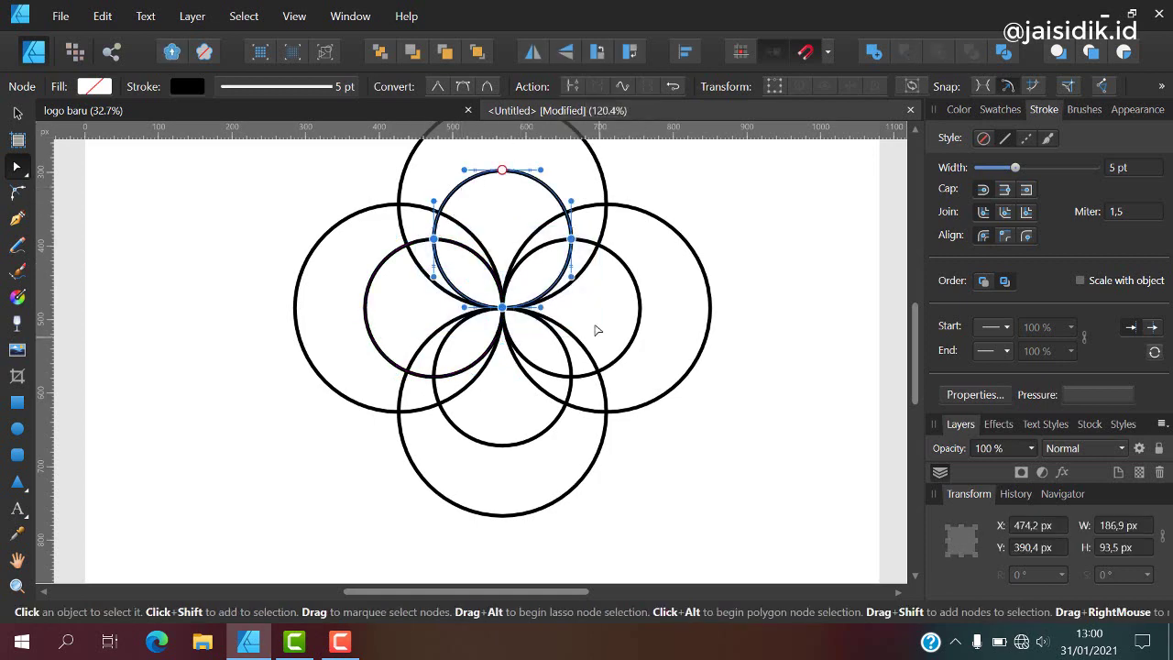
pyautogui.click(572, 86)
# Step: Break the right and lower inner circles at their nodes, then return to the Move Tool
pyautogui.click(630, 295)
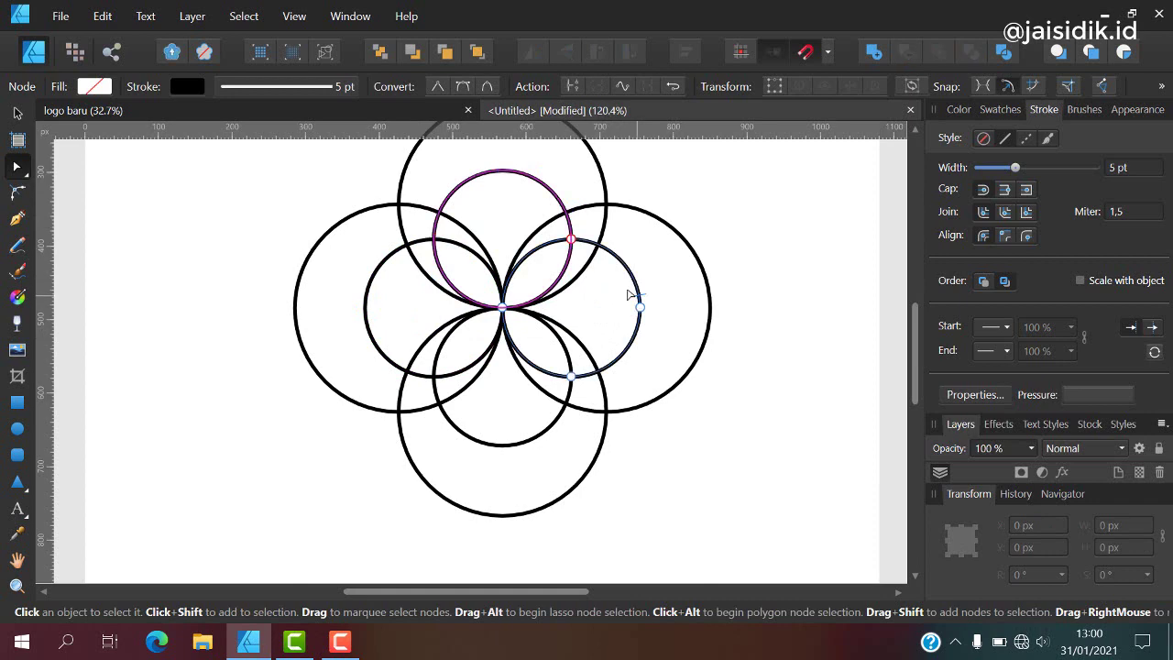
pyautogui.moveTo(471, 215); pyautogui.dragTo(597, 407)
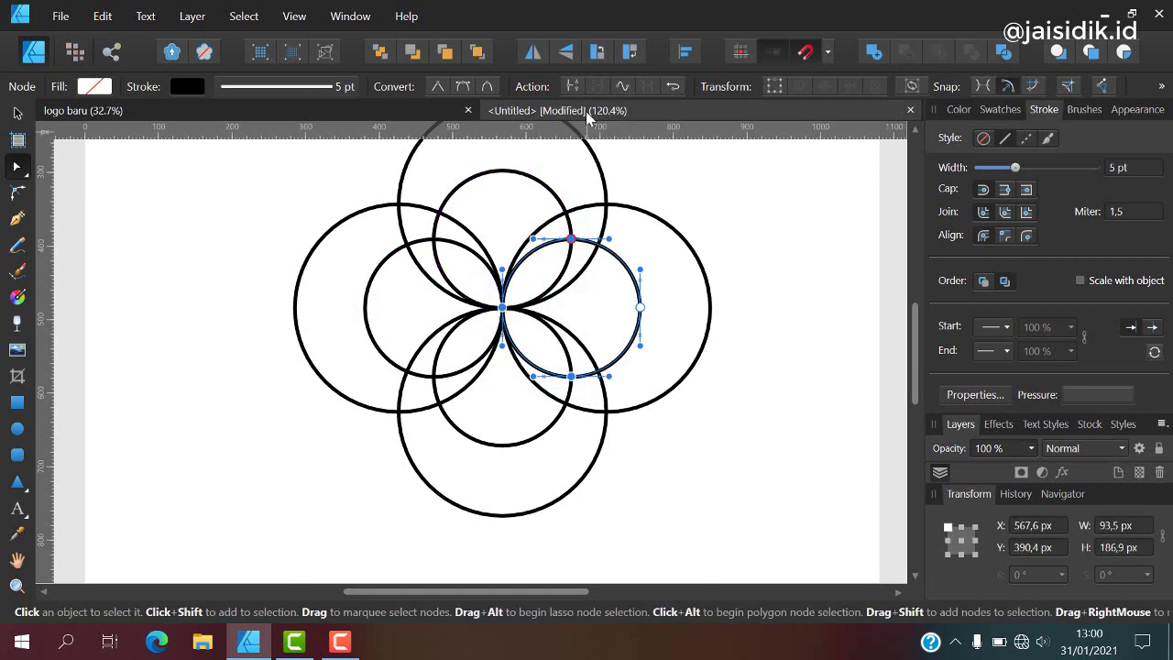
pyautogui.click(573, 86)
pyautogui.keyDown('shift'); pyautogui.click(541, 436); pyautogui.keyUp('shift')
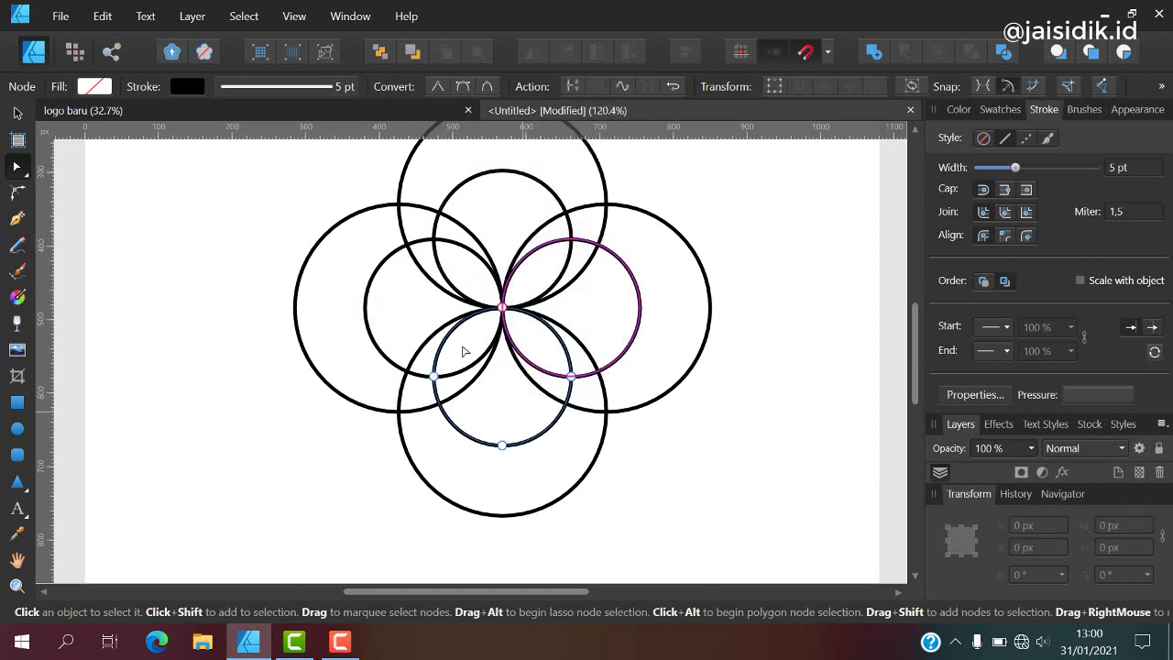
pyautogui.moveTo(398, 291); pyautogui.dragTo(597, 414)
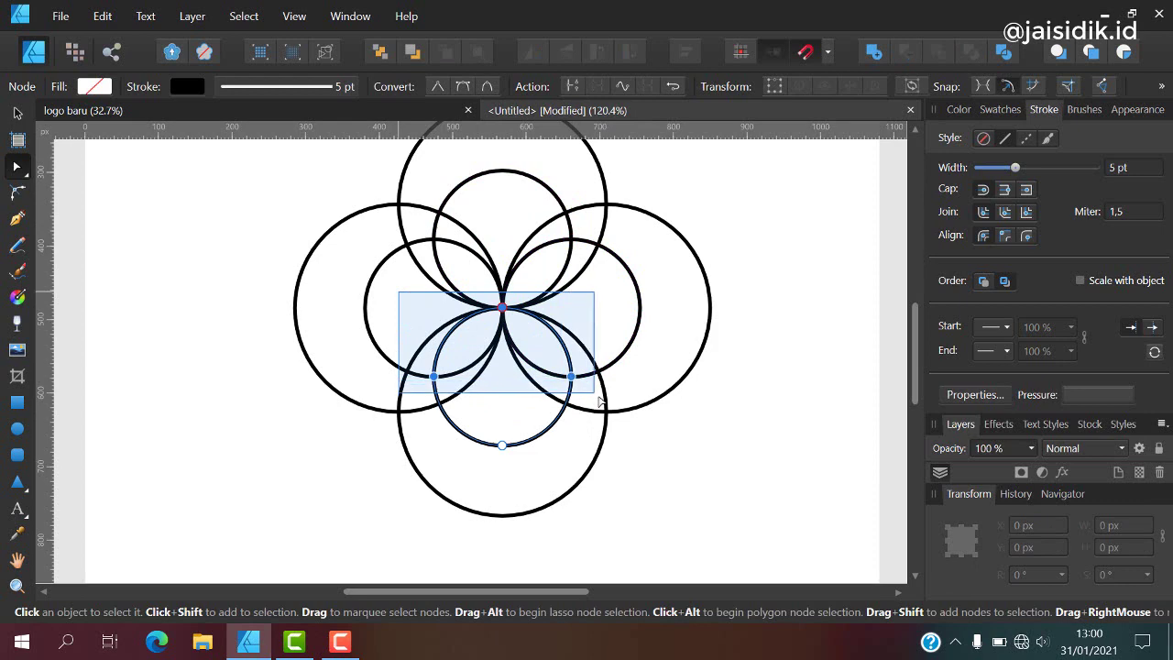
pyautogui.click(573, 86)
pyautogui.click(18, 111)
# Step: Select the unwanted inner arc segments of the large circles
pyautogui.click(204, 269)
pyautogui.scroll(-2, 466, 191)
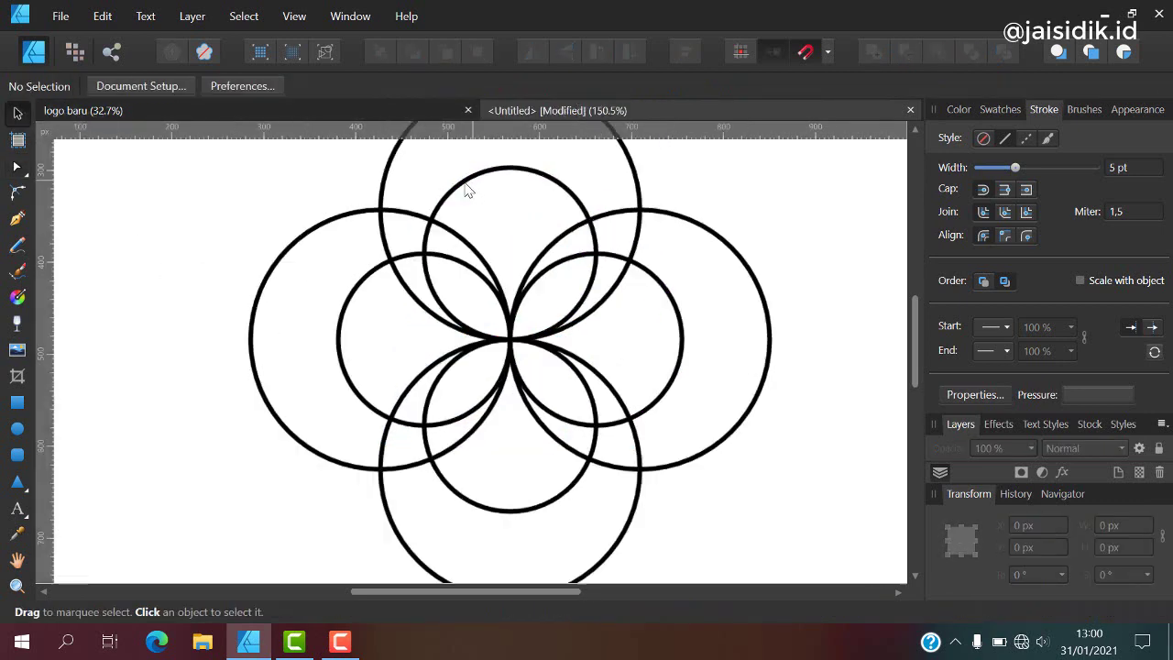
pyautogui.scroll(1, 436, 216)
pyautogui.scroll(1, 413, 224)
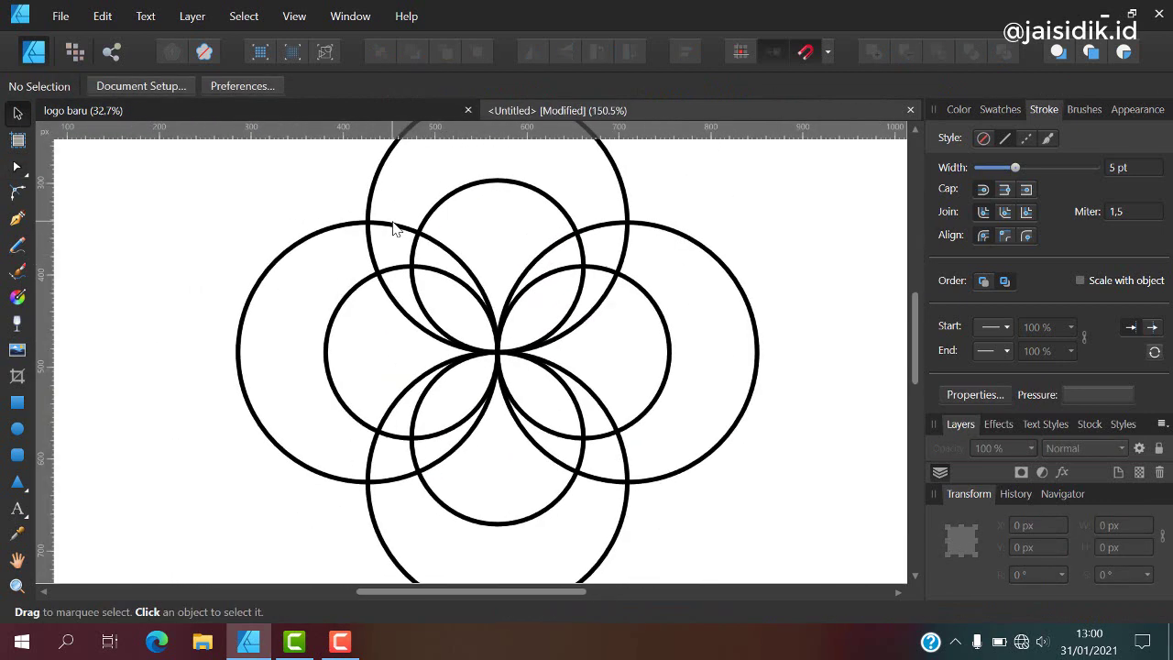
pyautogui.click(394, 227)
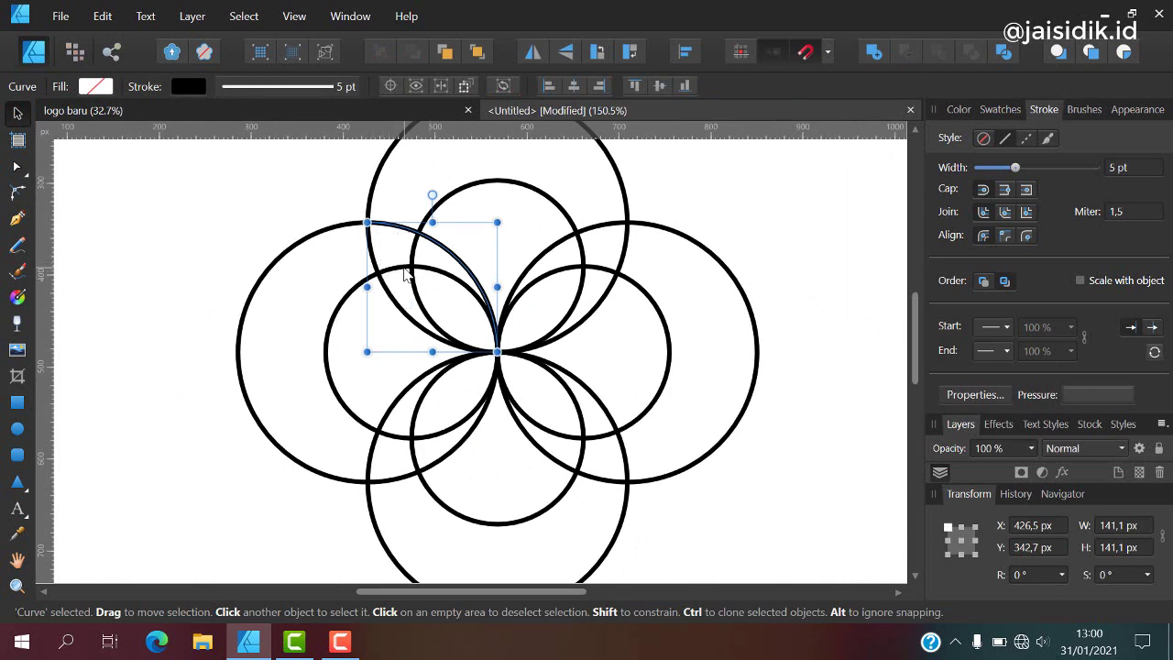
pyautogui.click(409, 268)
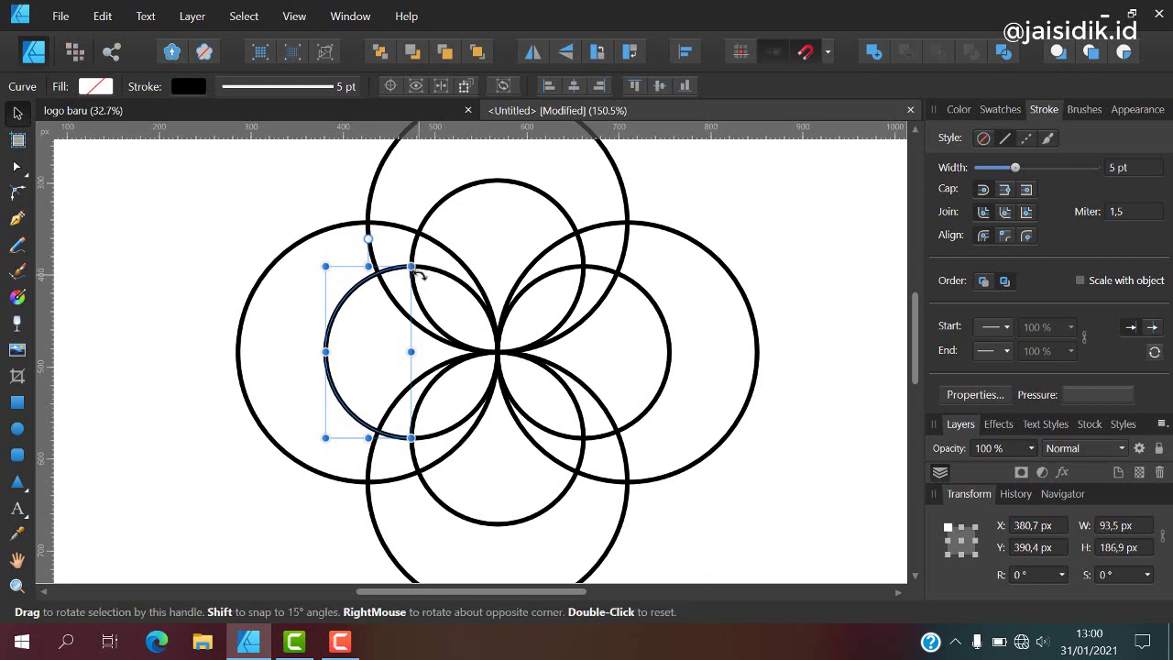
pyautogui.click(441, 252)
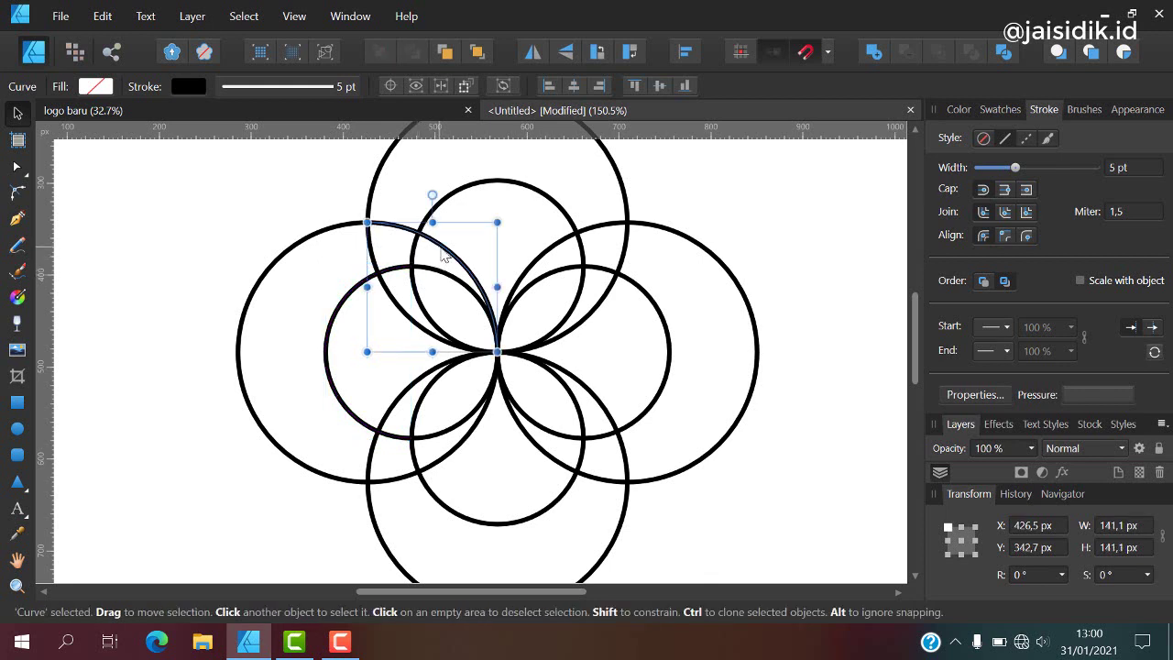
# Step: Remove the overlapping inner arcs until only the four-lobed cloud outline remains
pyautogui.hotkey('ctrl', 'z')
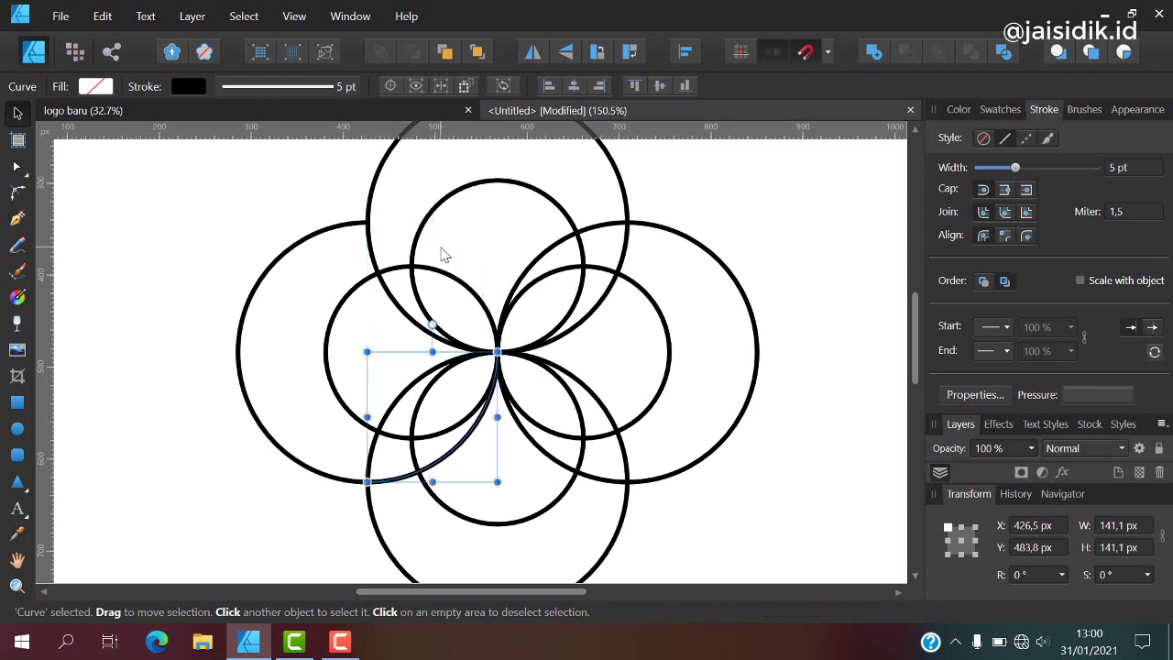
pyautogui.hotkey('ctrl', 'z')
pyautogui.hotkey('ctrl', 'z')
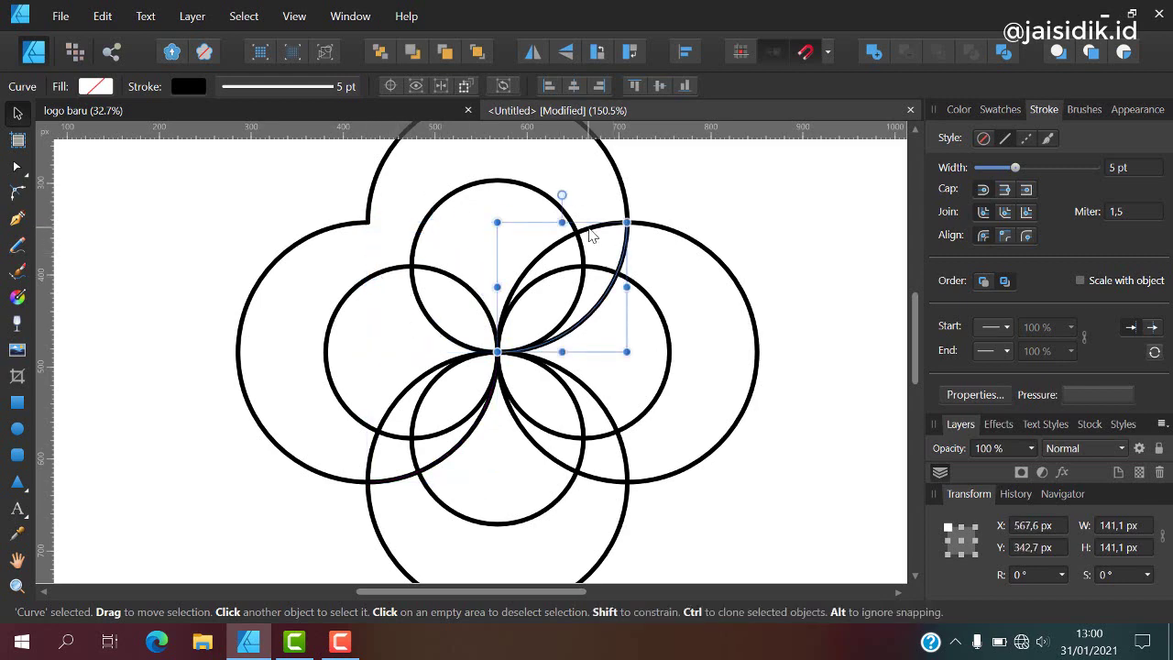
pyautogui.hotkey('ctrl', 'z')
pyautogui.hotkey('ctrl', 'z')
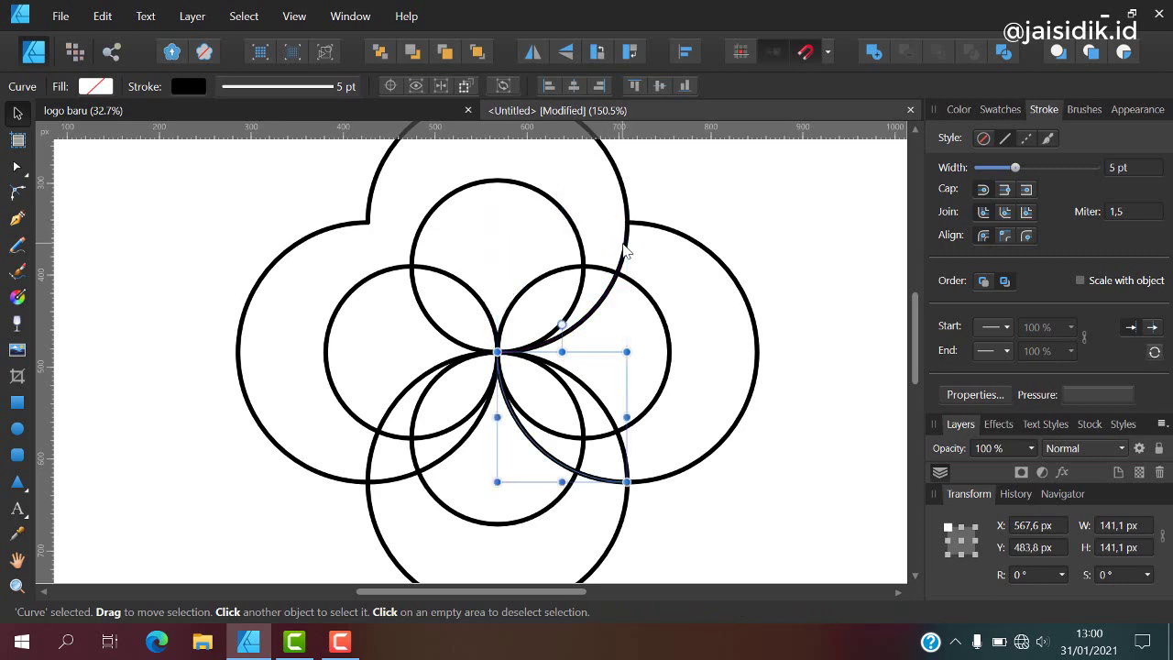
pyautogui.hotkey('ctrl', 'shift', 'z')
pyautogui.hotkey('ctrl', 'z')
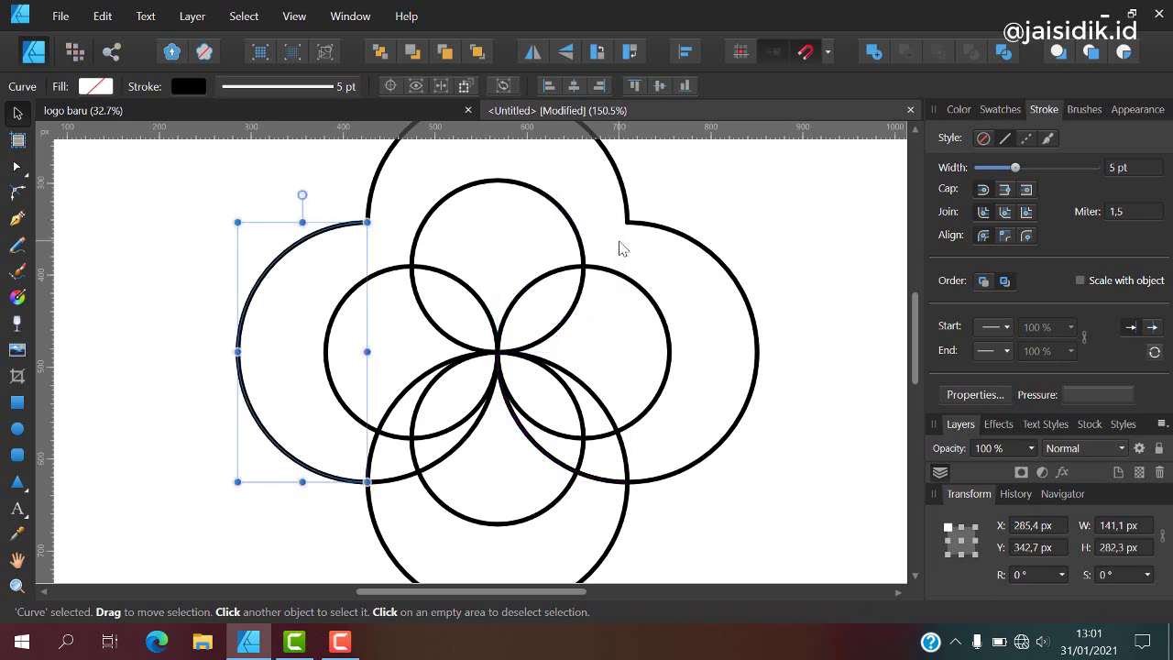
pyautogui.hotkey('ctrl', 'shift', 'z')
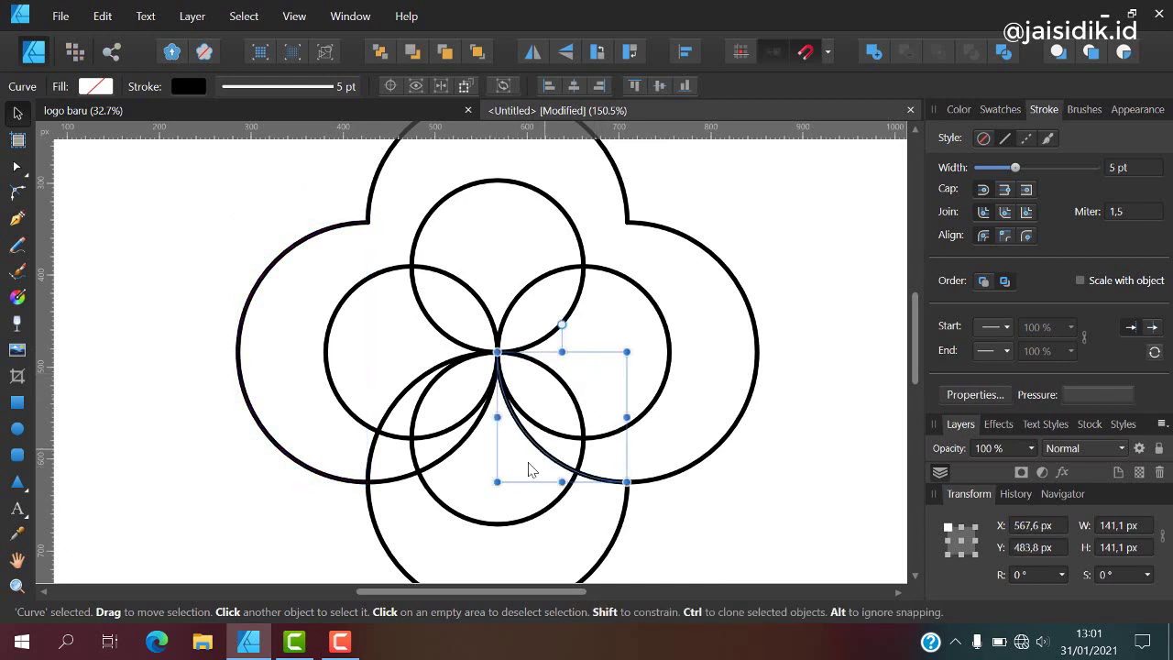
pyautogui.hotkey('ctrl', 'shift', 'z')
pyautogui.hotkey('ctrl', 'z')
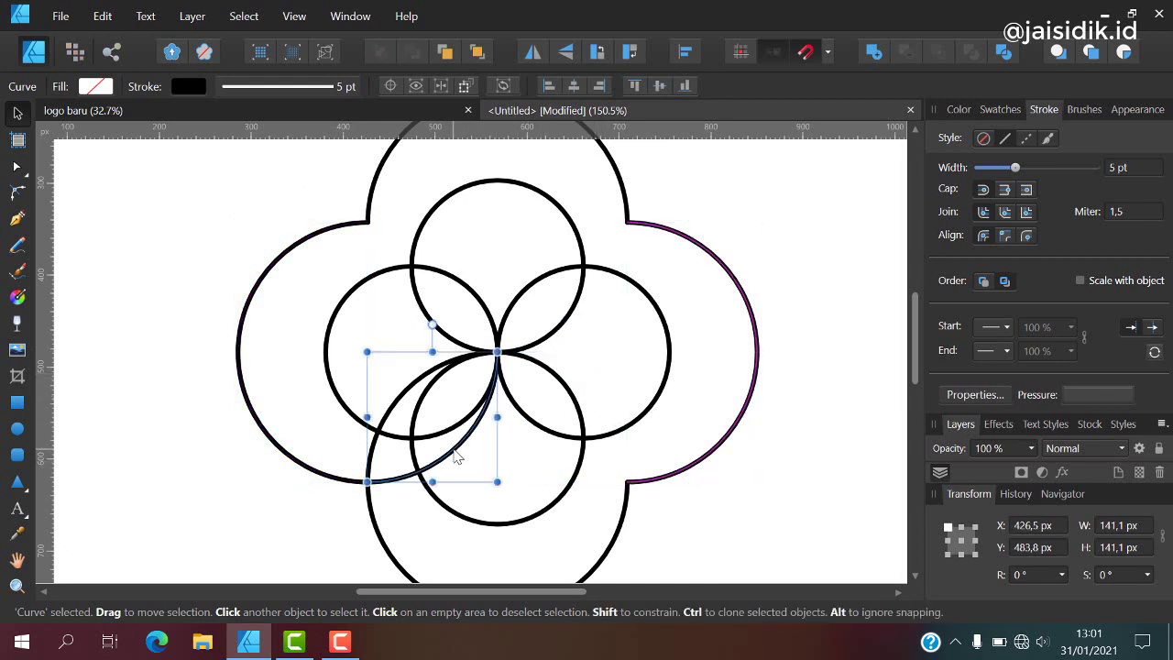
pyautogui.hotkey('ctrl', 'z')
pyautogui.hotkey('ctrl', 'z')
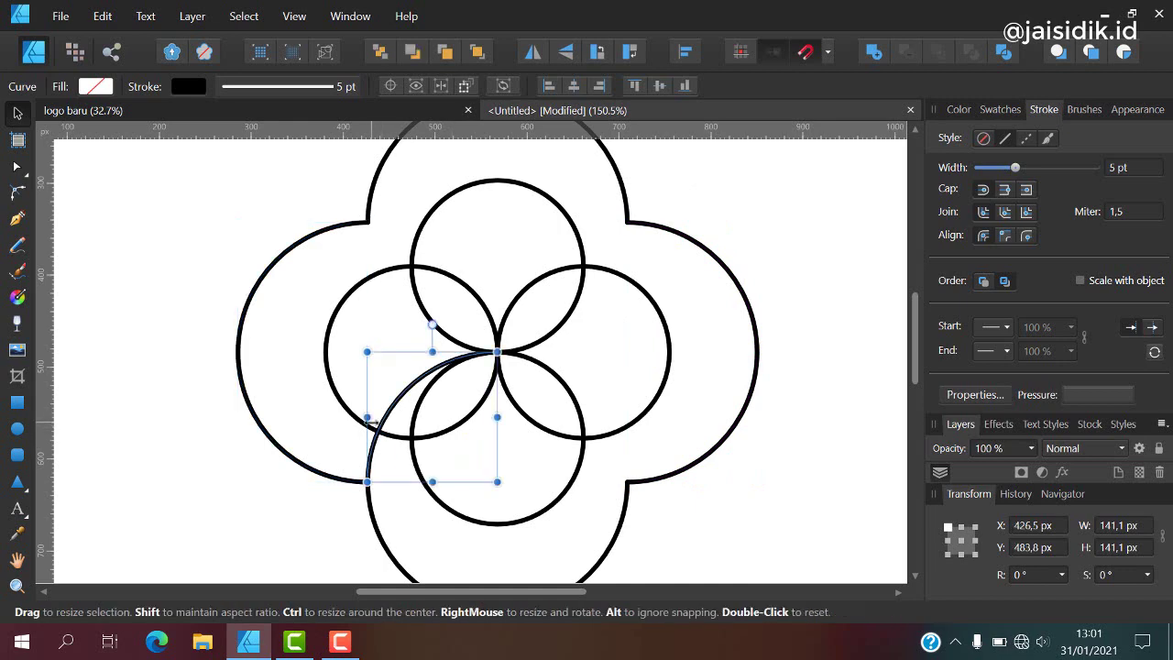
pyautogui.hotkey('ctrl', 'z')
# Step: Select the left and top half arcs and switch to the Node Tool
pyautogui.scroll(-2, 476, 307)
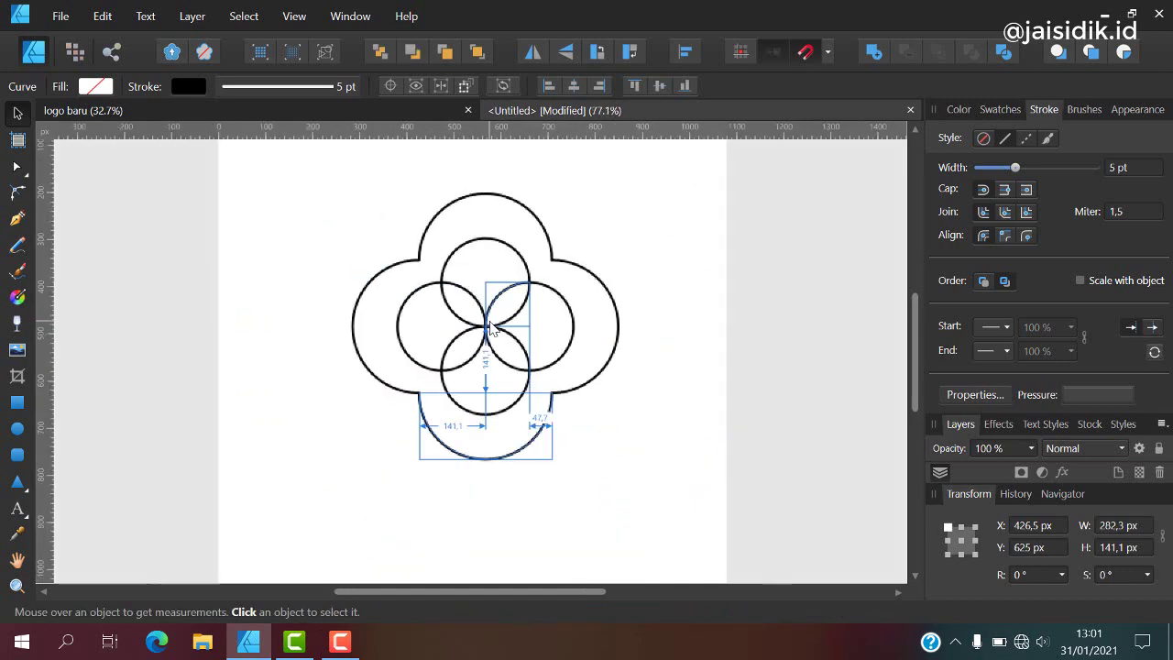
pyautogui.scroll(3, 445, 367)
pyautogui.scroll(1, 413, 232)
pyautogui.click(412, 231)
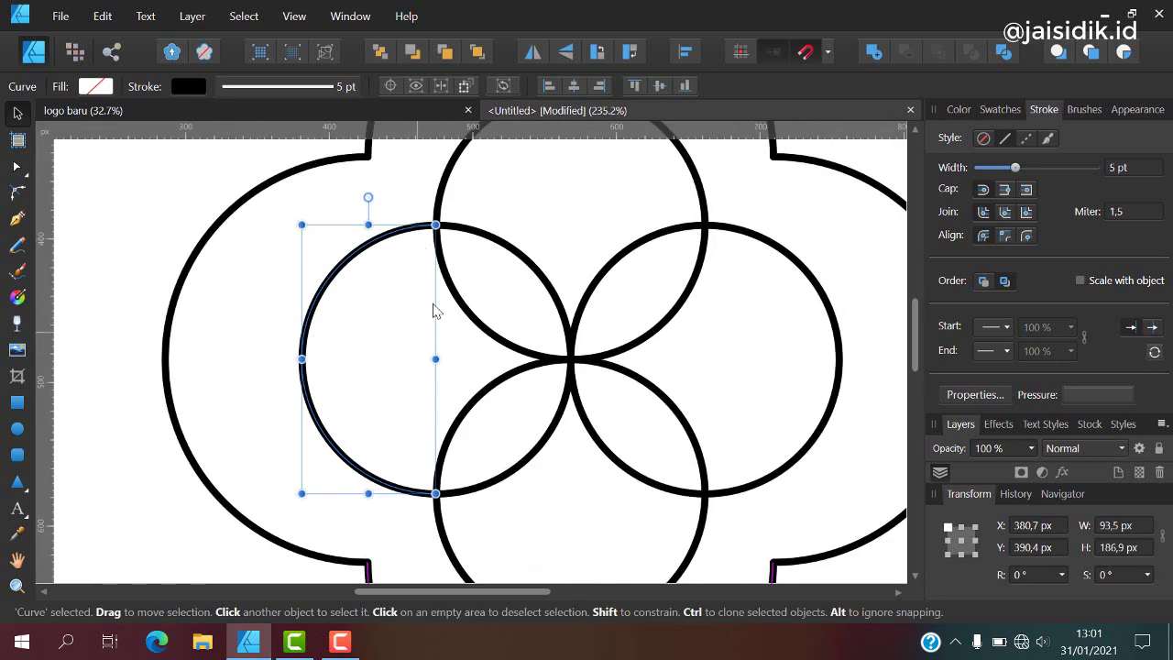
pyautogui.scroll(2, 435, 294)
pyautogui.click(435, 265)
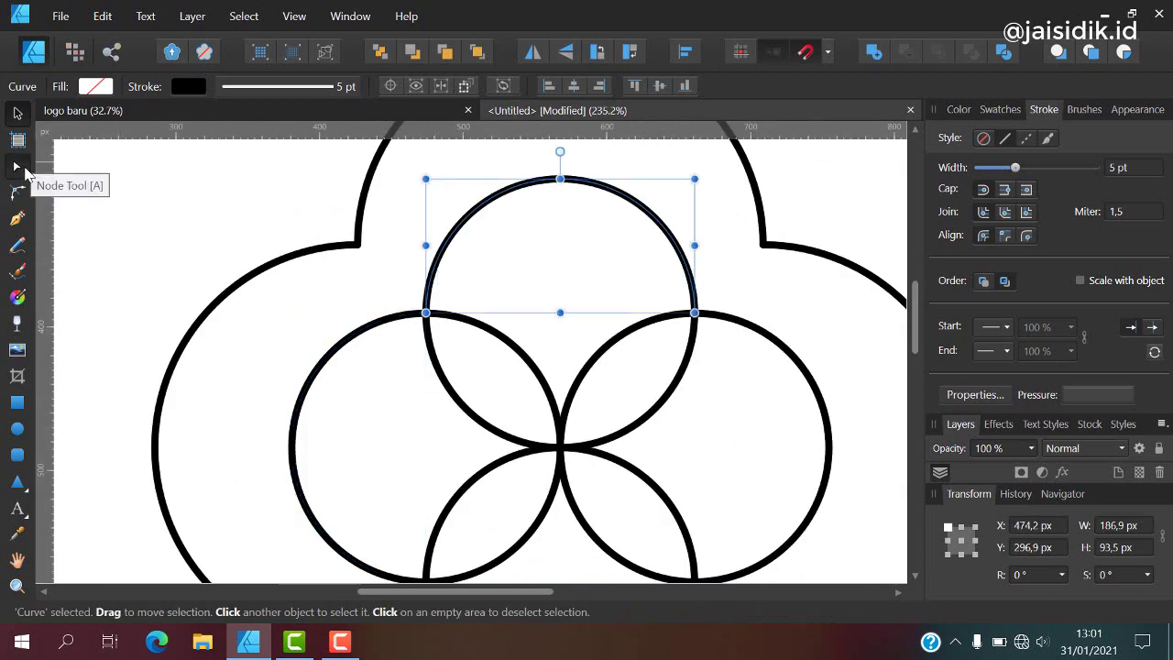
pyautogui.click(17, 166)
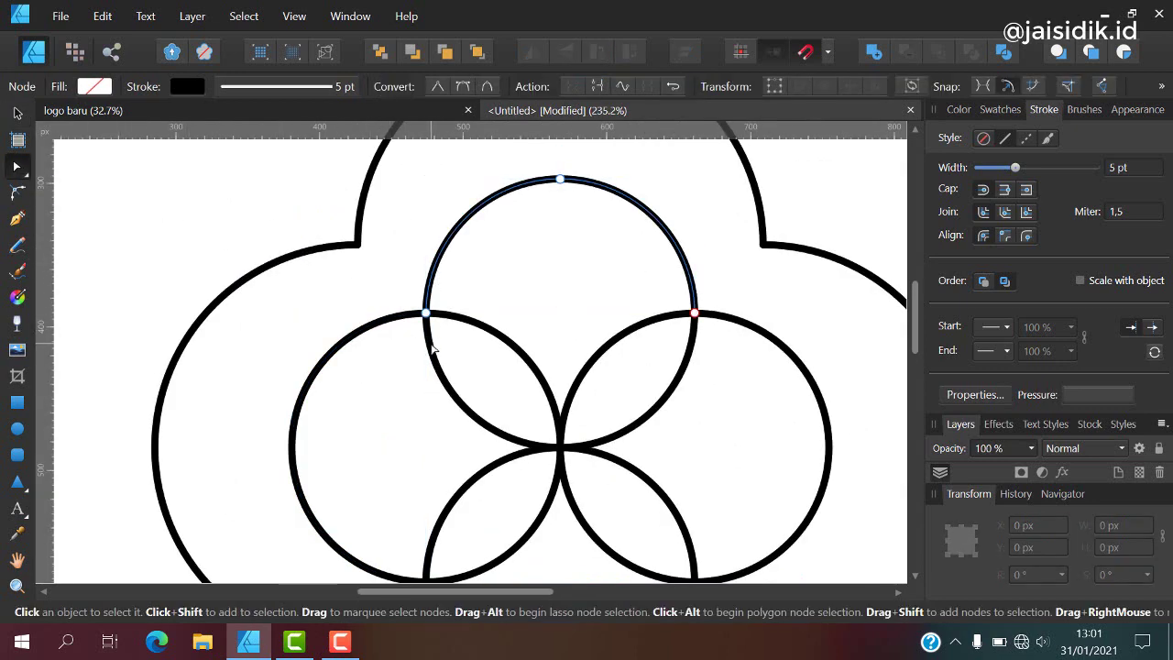
# Step: Join the left and right circle arcs at their meeting nodes into one curve
pyautogui.keyDown('shift'); pyautogui.click(396, 319); pyautogui.keyUp('shift')
pyautogui.moveTo(398, 293); pyautogui.dragTo(460, 340)
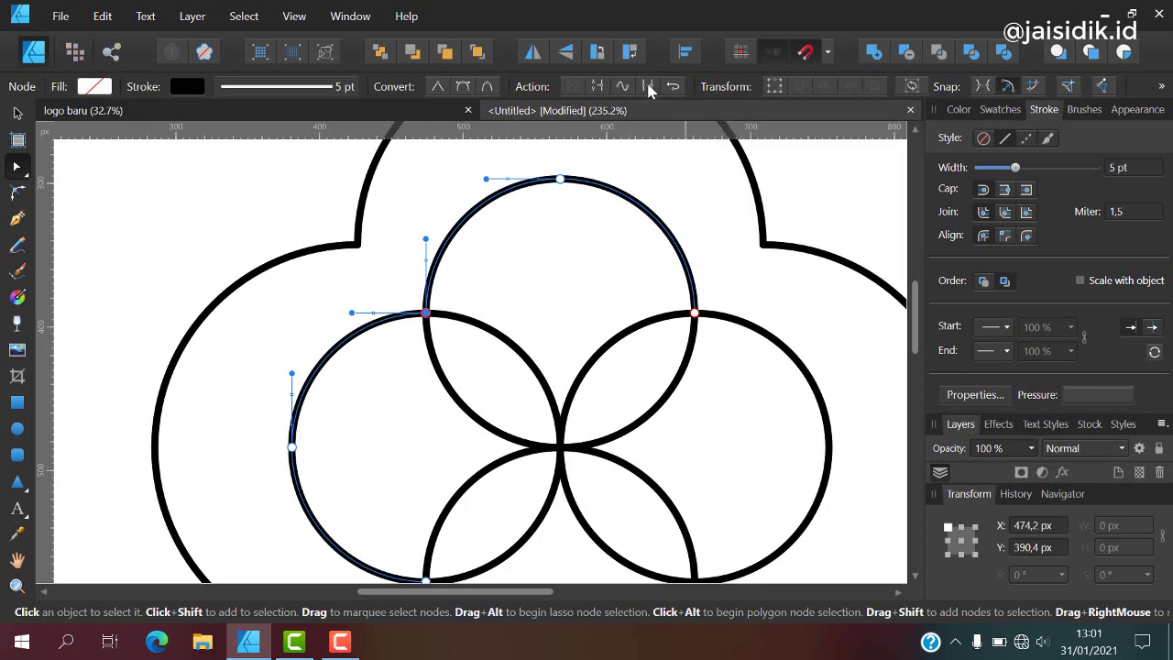
pyautogui.keyDown('shift'); pyautogui.click(690, 350); pyautogui.keyUp('shift')
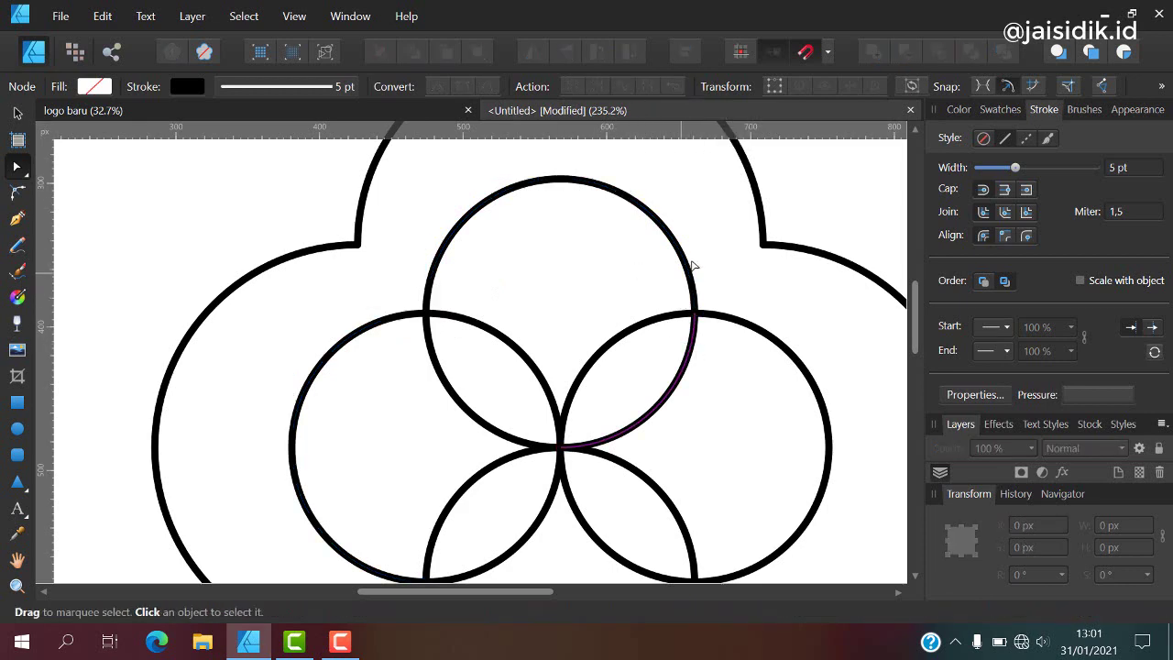
pyautogui.keyDown('shift'); pyautogui.click(733, 322); pyautogui.keyUp('shift')
pyautogui.moveTo(683, 306); pyautogui.dragTo(719, 337)
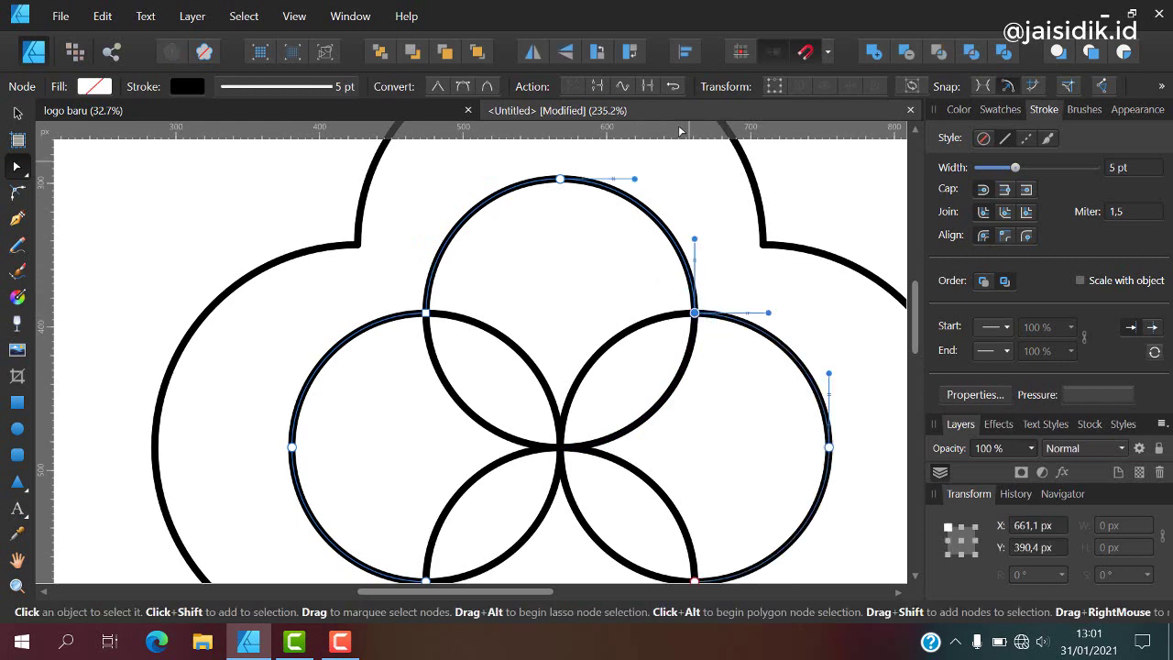
pyautogui.click(649, 87)
# Step: Break the joined ring at its lower-left intersection node
pyautogui.scroll(2, 643, 316)
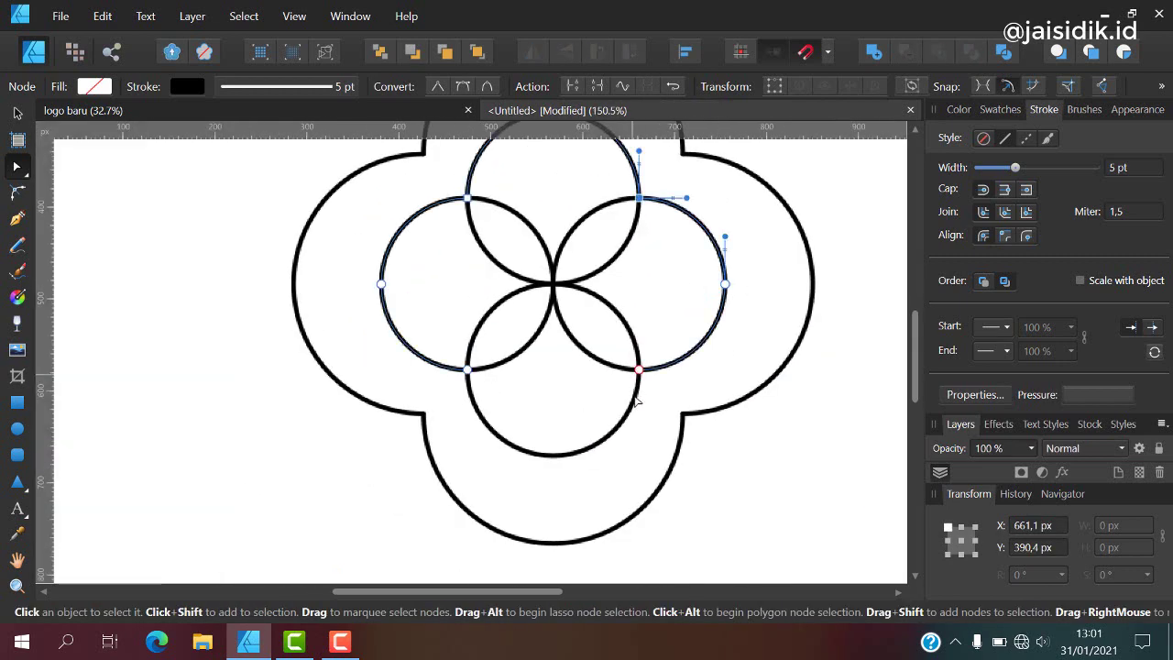
pyautogui.moveTo(632, 414); pyautogui.dragTo(656, 365)
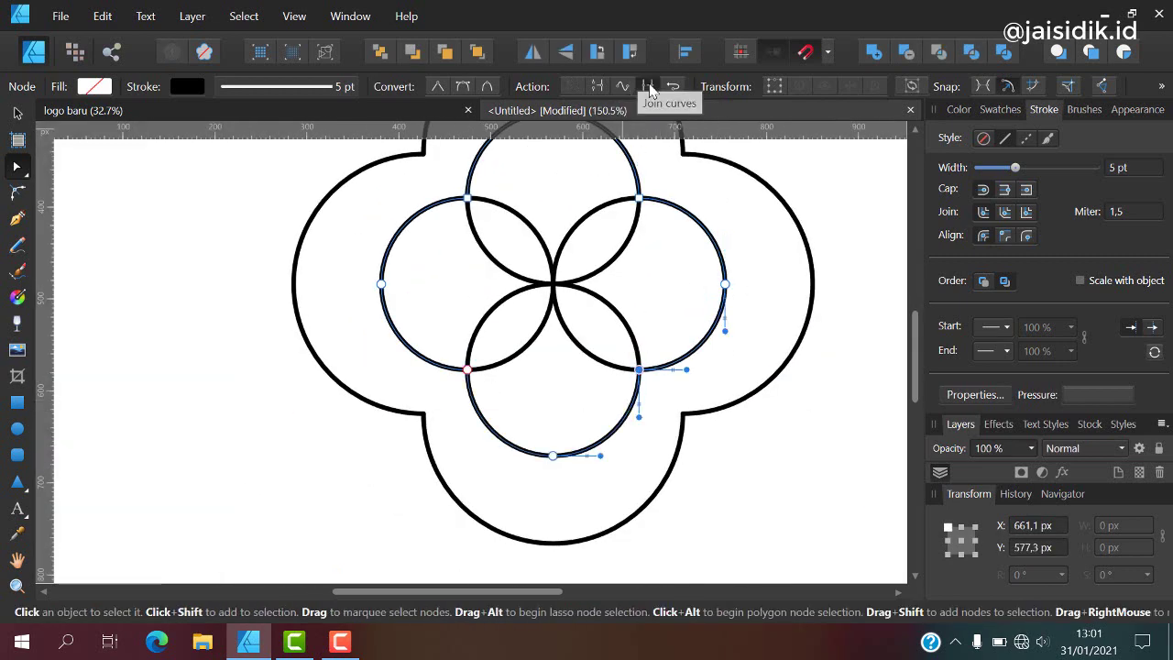
pyautogui.click(467, 369)
pyautogui.click(648, 86)
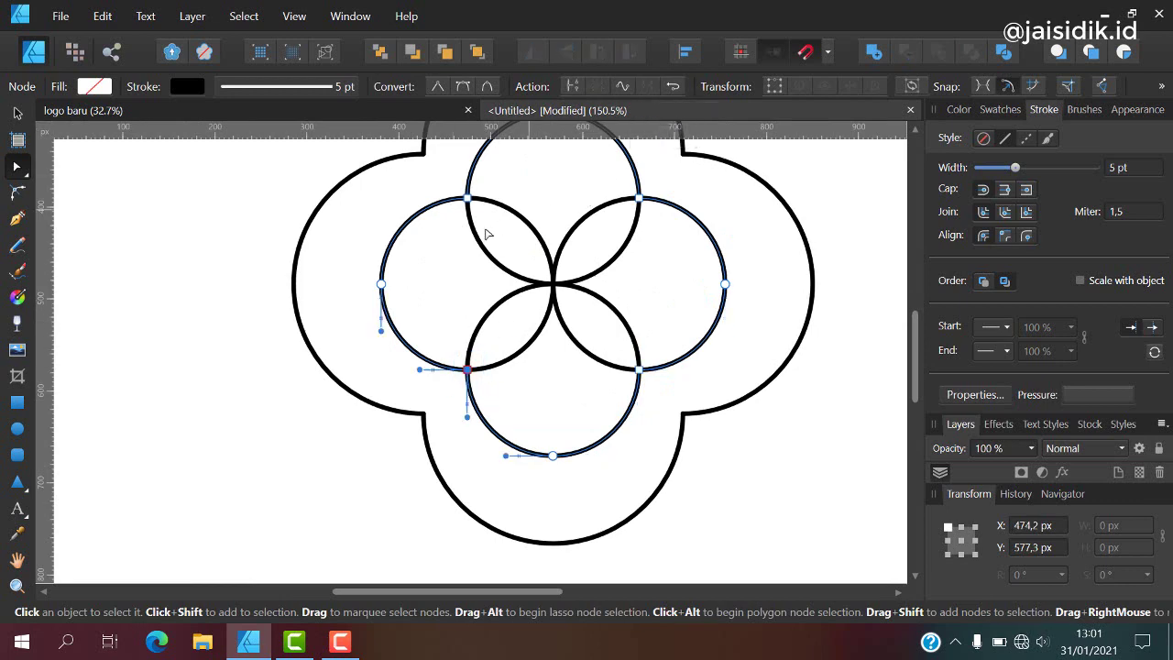
# Step: Join the upper-left petal's two arcs into one lens-shaped curve
pyautogui.click(474, 195)
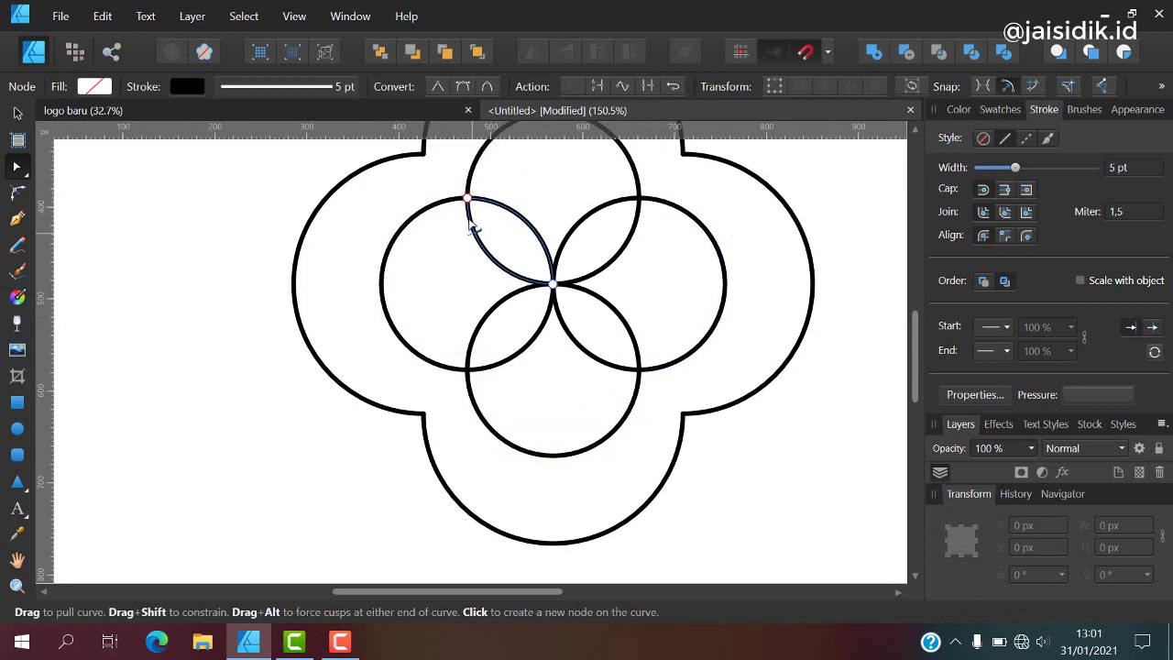
pyautogui.moveTo(452, 177)
pyautogui.mouseDown()
pyautogui.moveTo(567, 294)
pyautogui.moveTo(500, 243)
pyautogui.mouseUp()
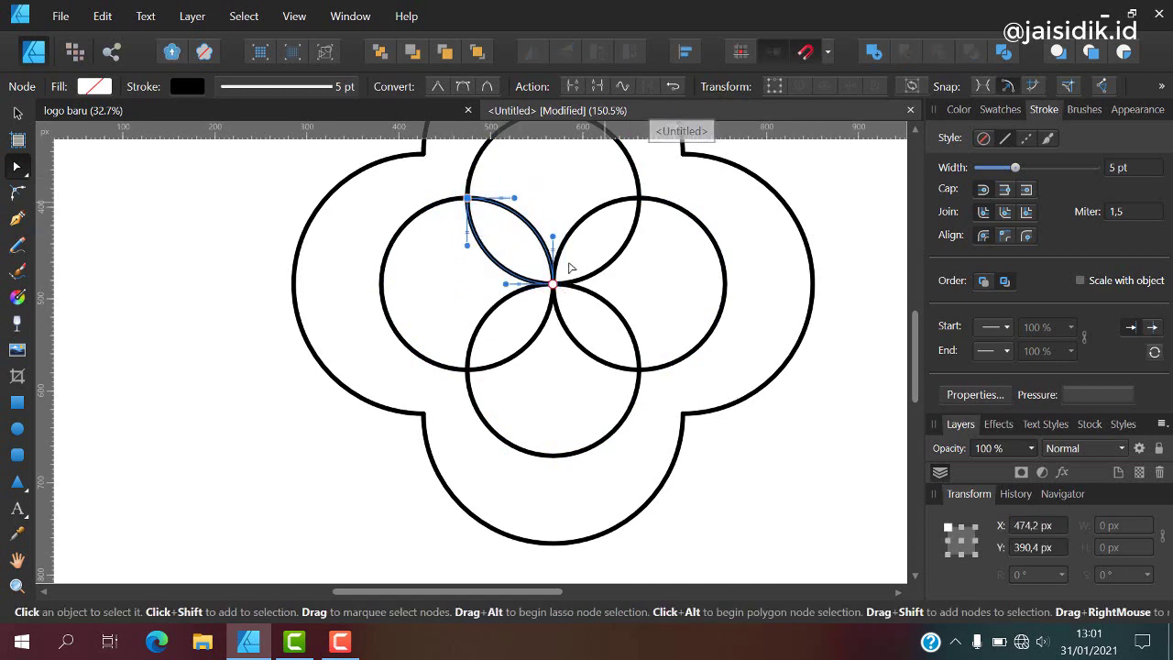
pyautogui.moveTo(577, 254); pyautogui.dragTo(534, 299)
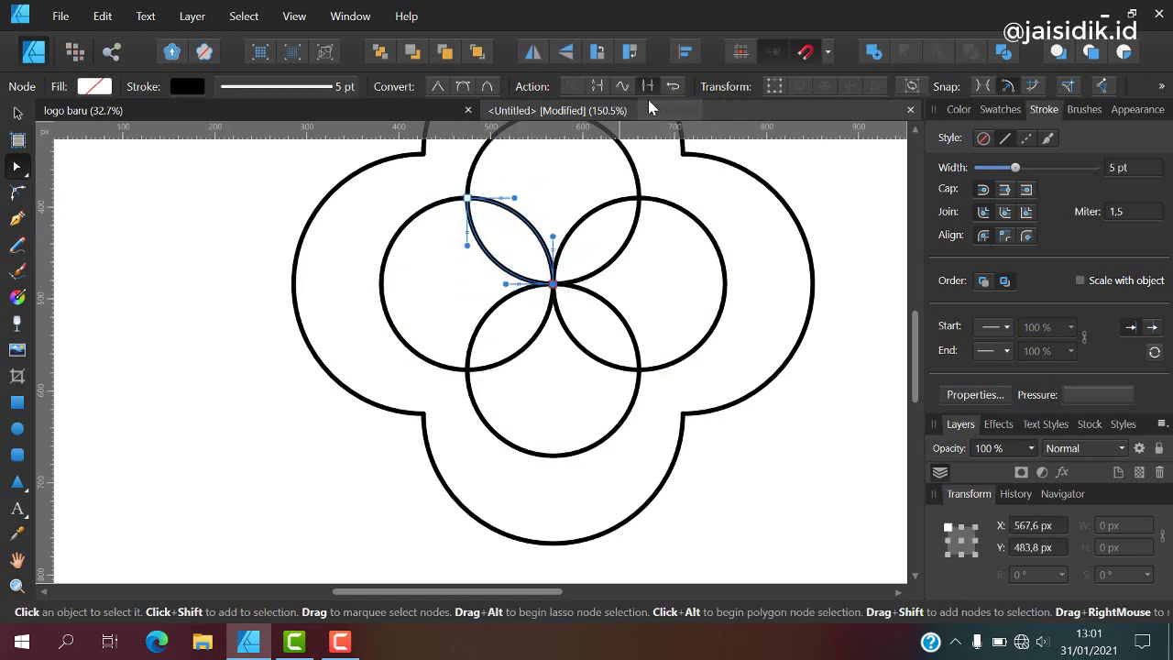
pyautogui.click(625, 234)
pyautogui.moveTo(625, 171); pyautogui.dragTo(663, 221)
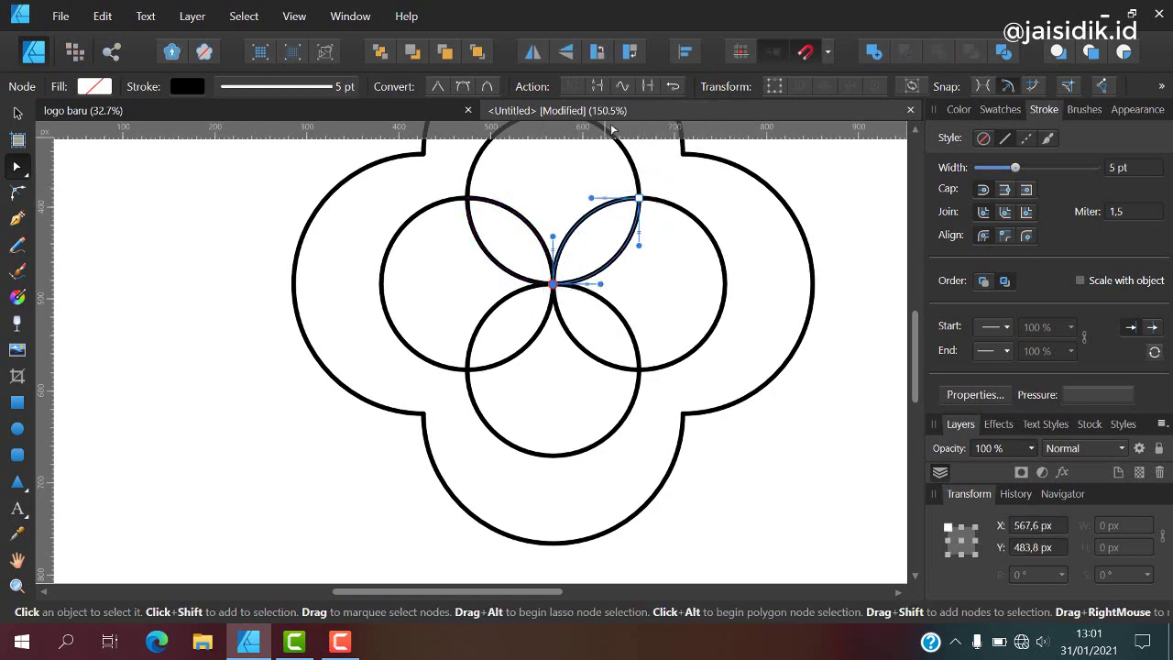
pyautogui.click(647, 86)
# Step: Join the lower-right petal arcs, then select the lower-left petal's arc nodes
pyautogui.click(609, 310)
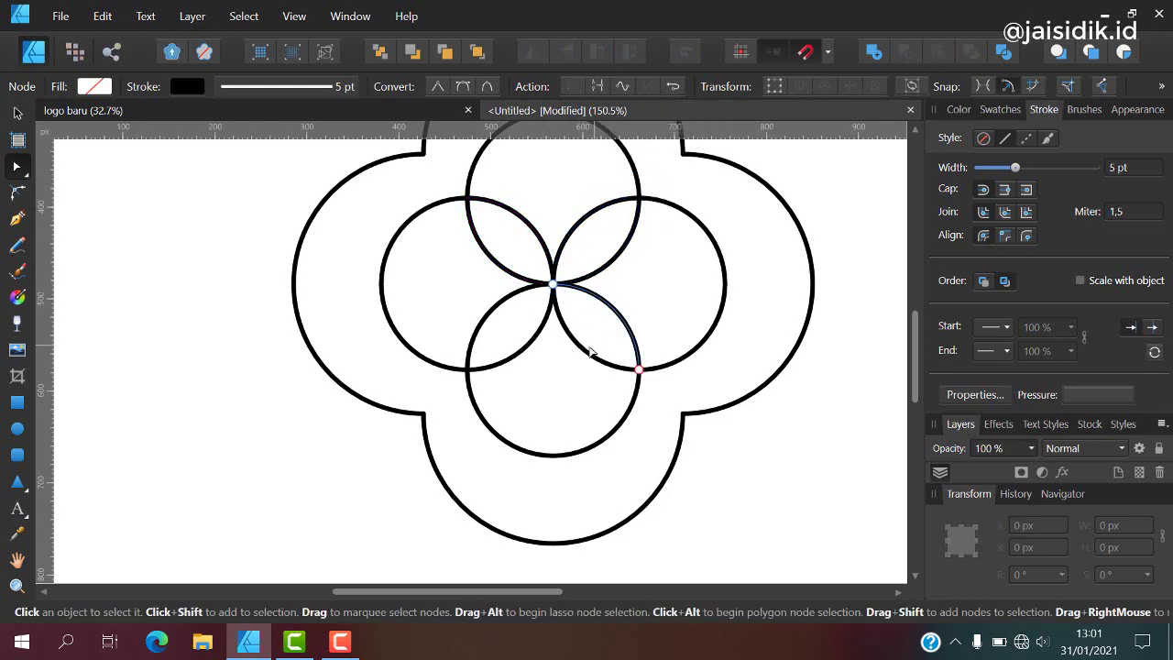
pyautogui.click(565, 319)
pyautogui.moveTo(577, 317); pyautogui.dragTo(577, 317)
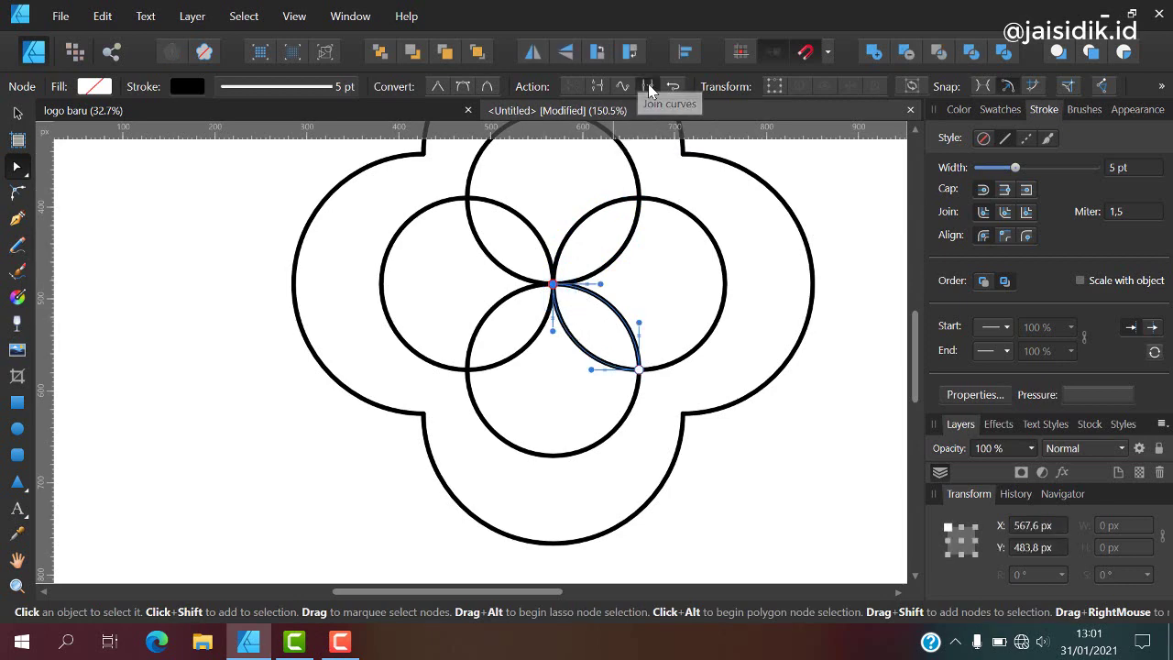
pyautogui.click(647, 87)
pyautogui.moveTo(627, 371); pyautogui.dragTo(667, 348)
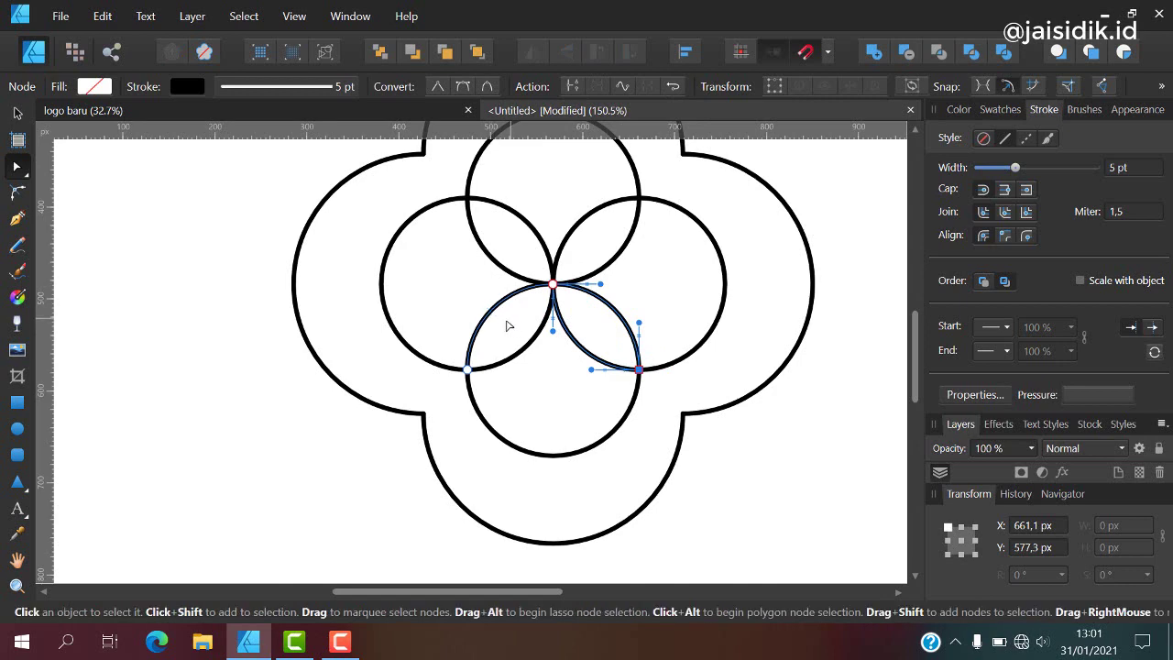
pyautogui.click(509, 323)
pyautogui.moveTo(524, 265); pyautogui.dragTo(559, 307)
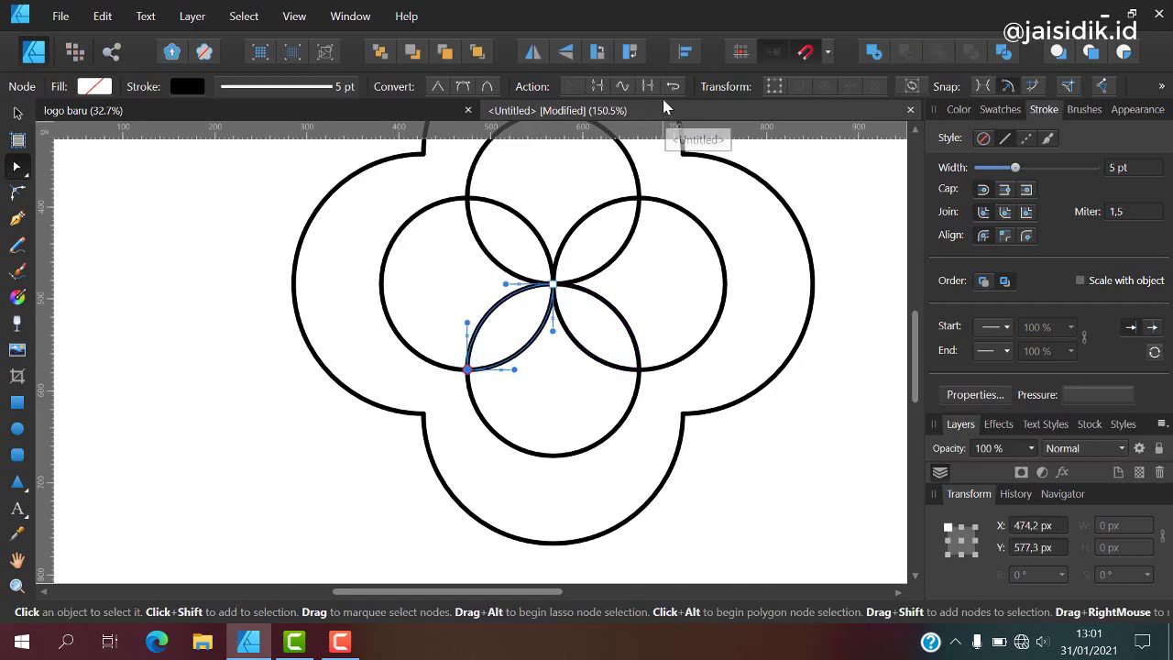
pyautogui.scroll(-3, 581, 333)
pyautogui.scroll(1, 486, 211)
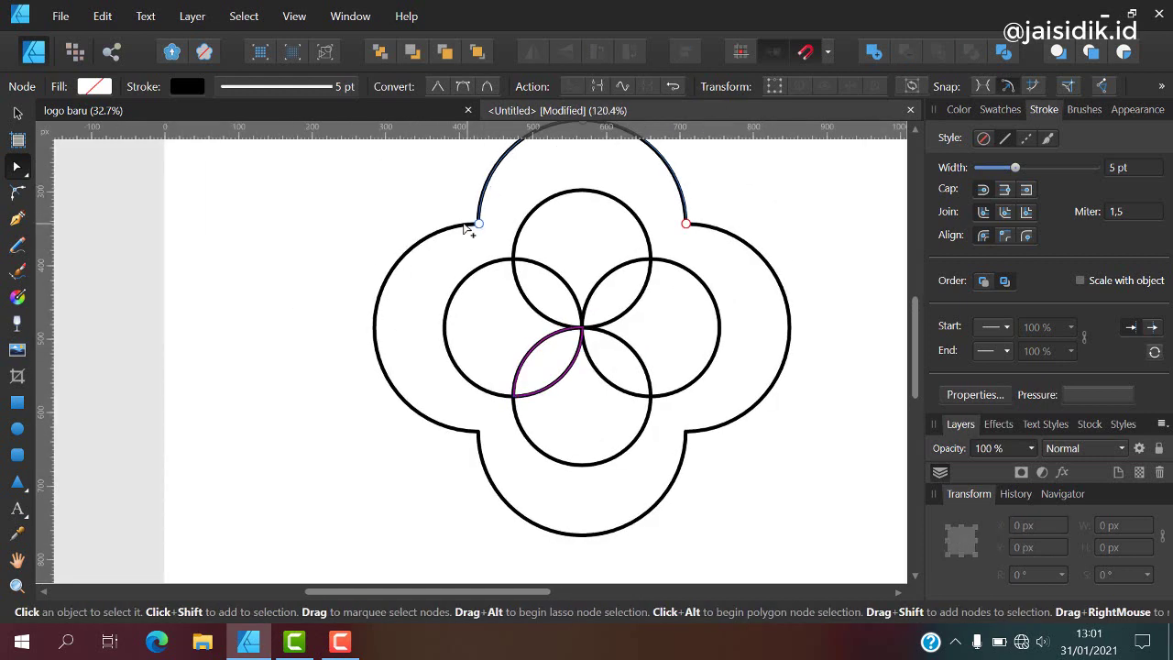
pyautogui.click(474, 220)
pyautogui.click(478, 221)
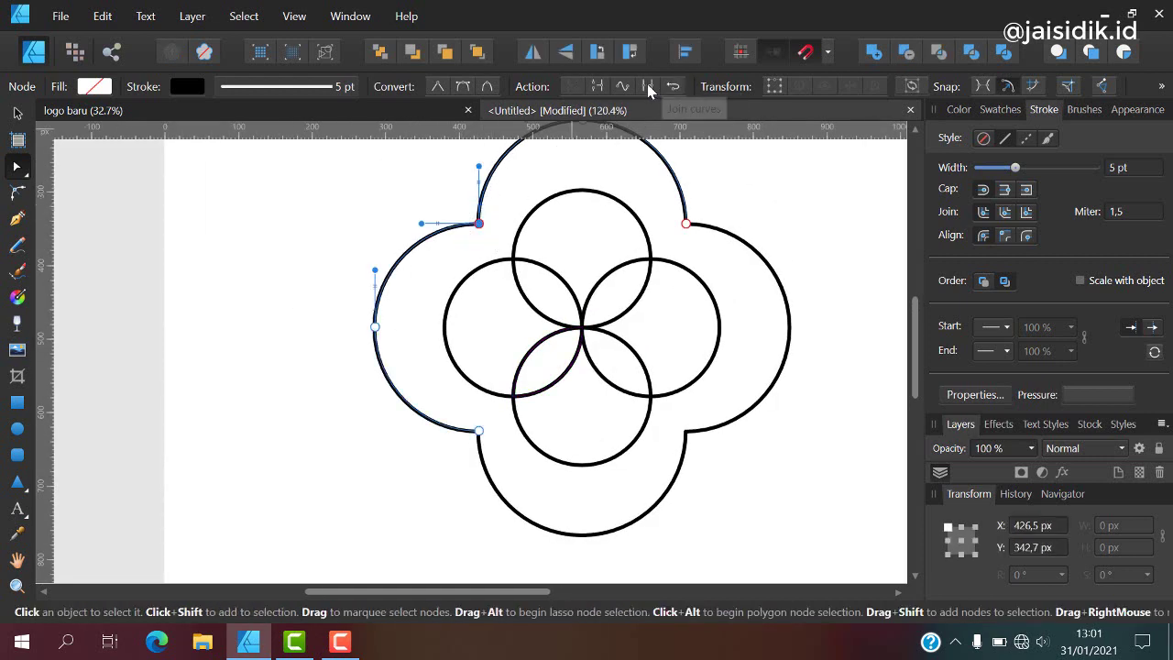
pyautogui.moveTo(705, 209); pyautogui.dragTo(663, 249)
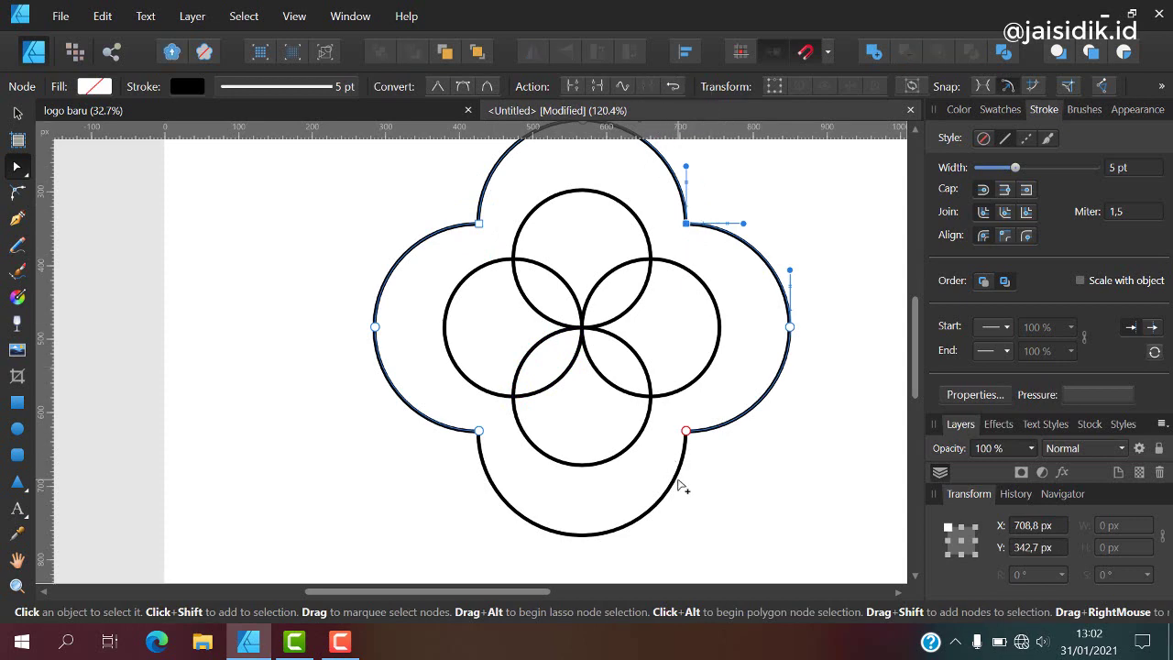
pyautogui.click(686, 430)
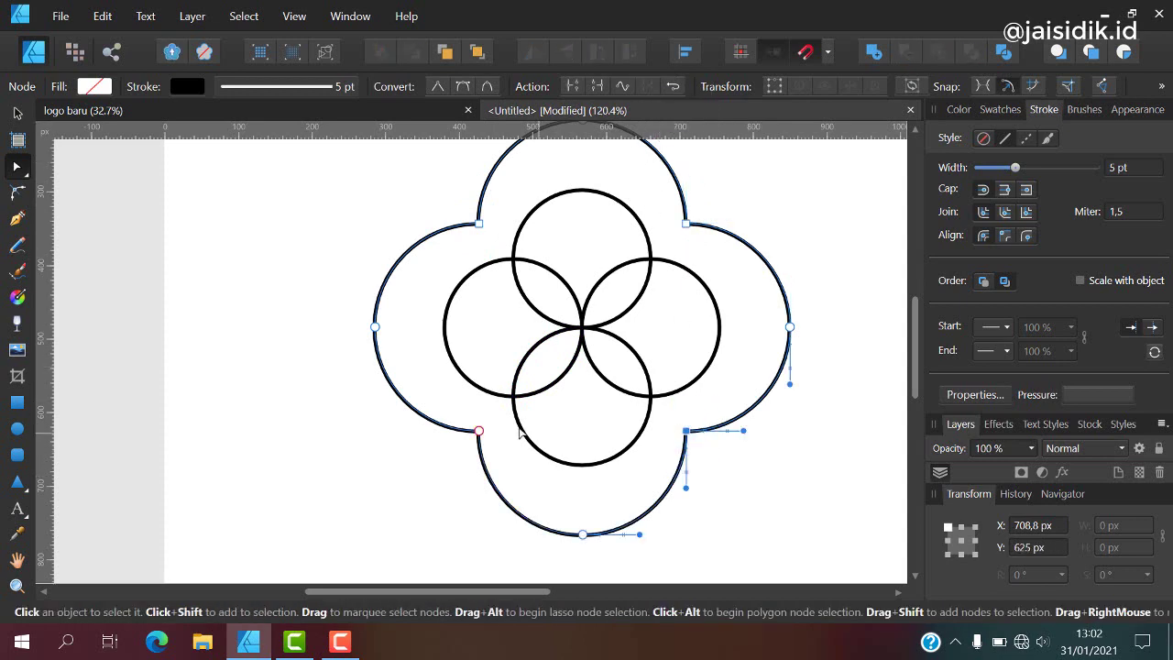
pyautogui.moveTo(452, 409); pyautogui.dragTo(496, 461)
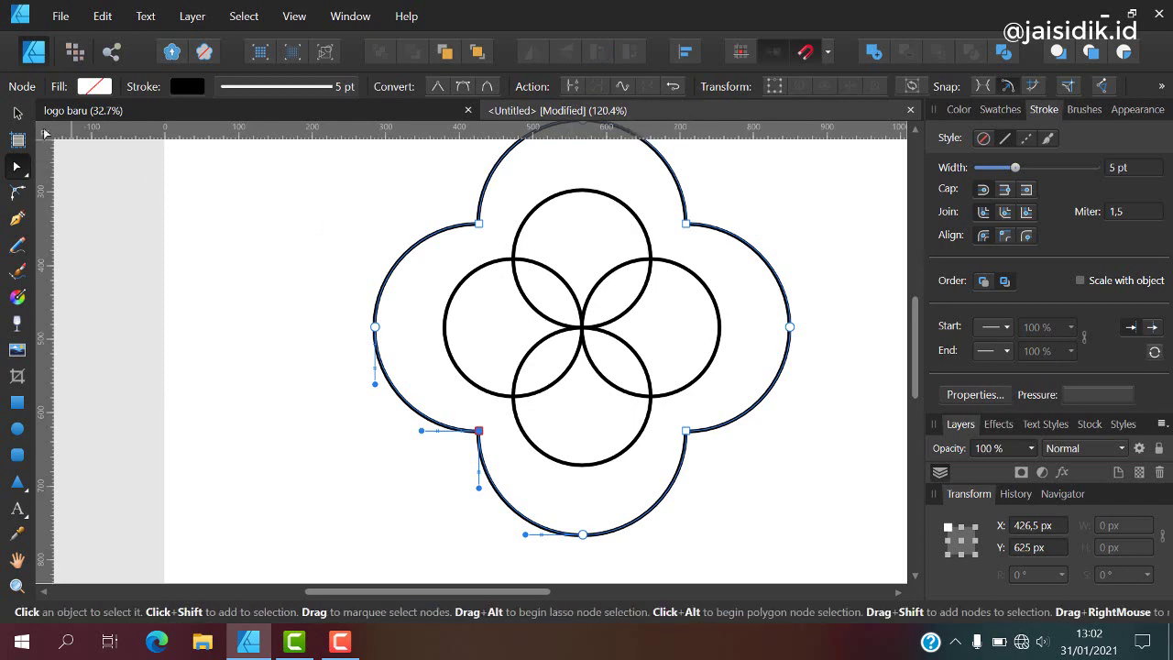
pyautogui.click(18, 112)
pyautogui.click(317, 256)
pyautogui.scroll(-5, 488, 288)
# Step: Fill the selected inner curves black, then undo the accidental fill on the circles
pyautogui.scroll(1, 489, 288)
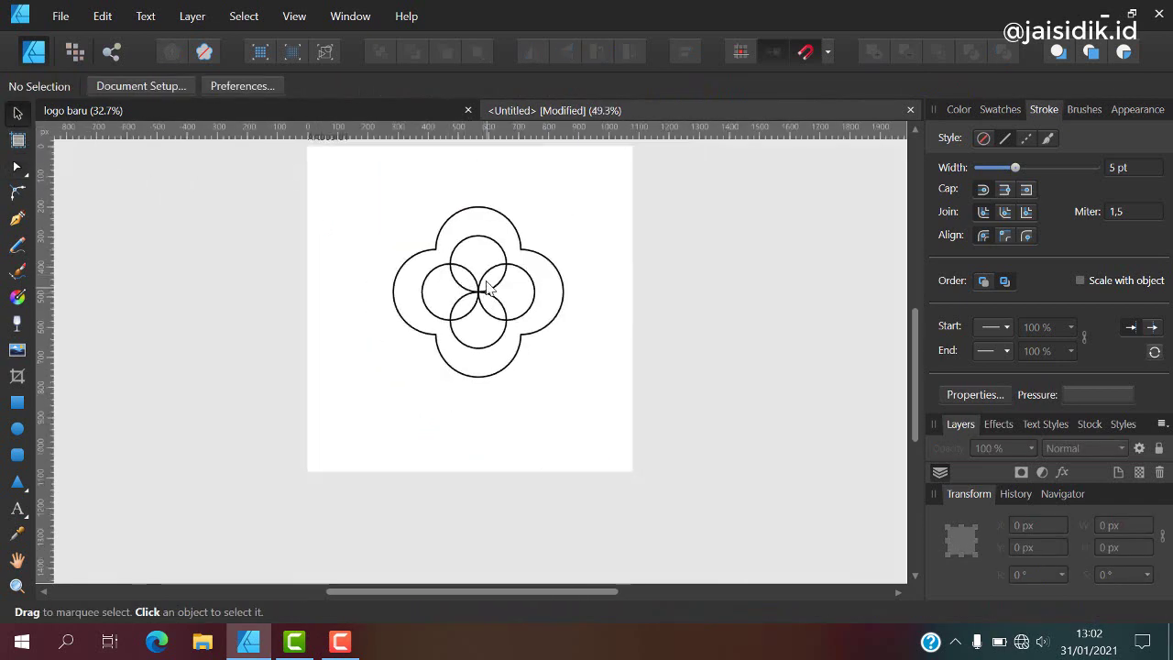
pyautogui.scroll(2, 488, 288)
pyautogui.click(455, 267)
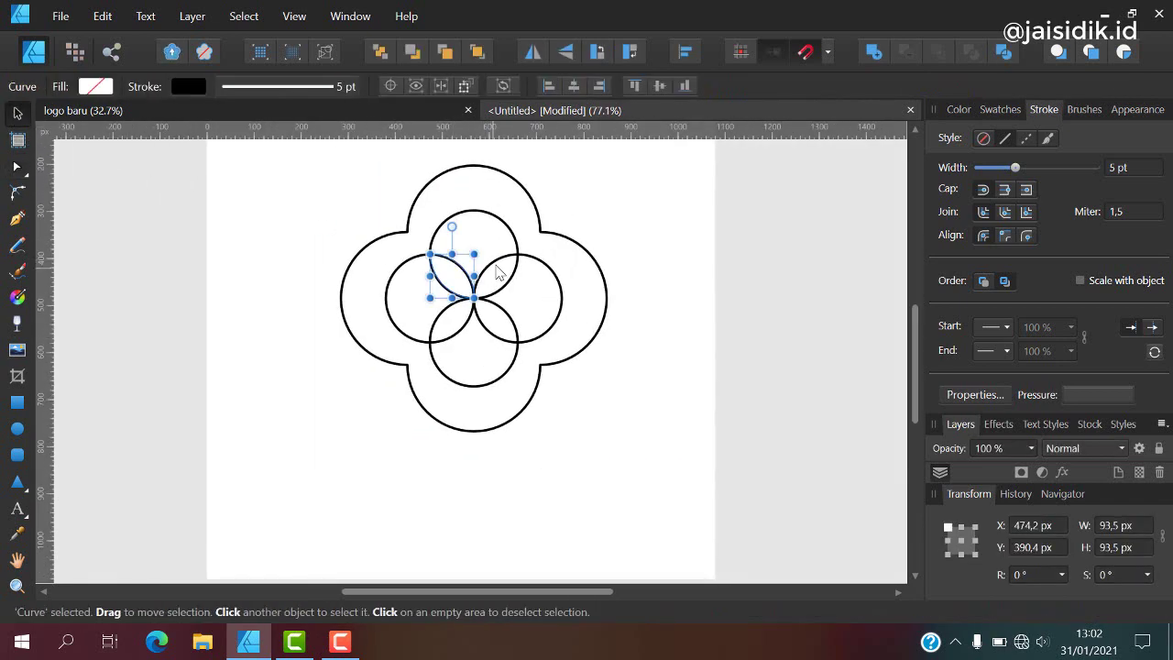
pyautogui.keyDown('shift'); pyautogui.click(507, 265); pyautogui.keyUp('shift')
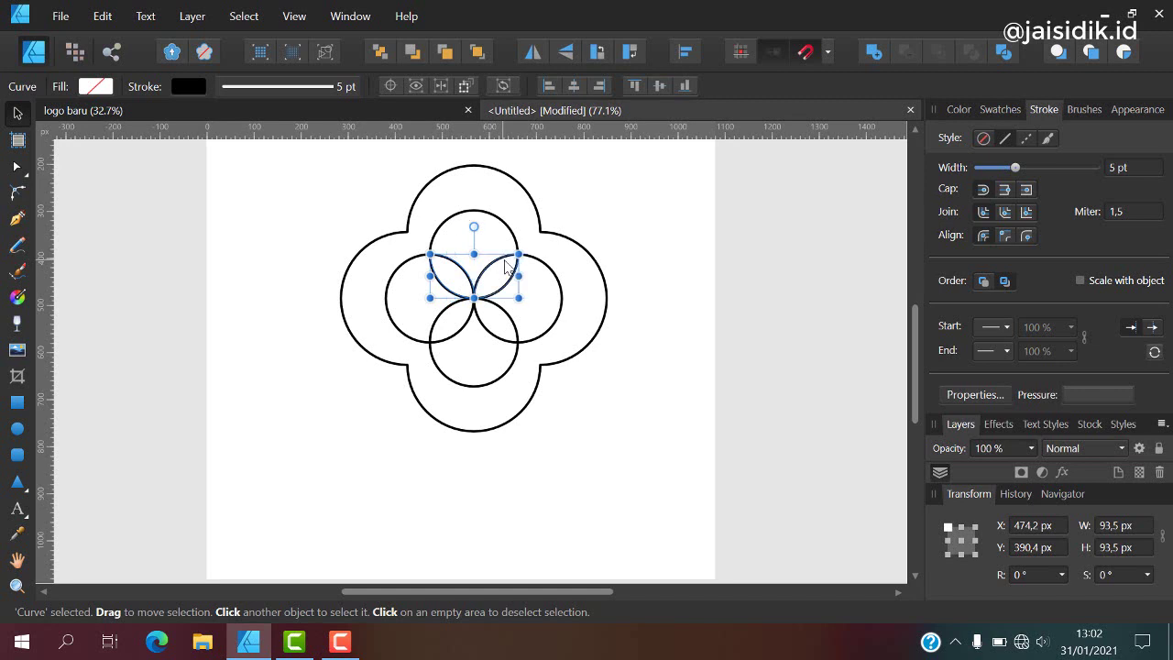
pyautogui.keyDown('shift'); pyautogui.click(513, 330); pyautogui.keyUp('shift')
pyautogui.keyDown('shift'); pyautogui.click(516, 371); pyautogui.keyUp('shift')
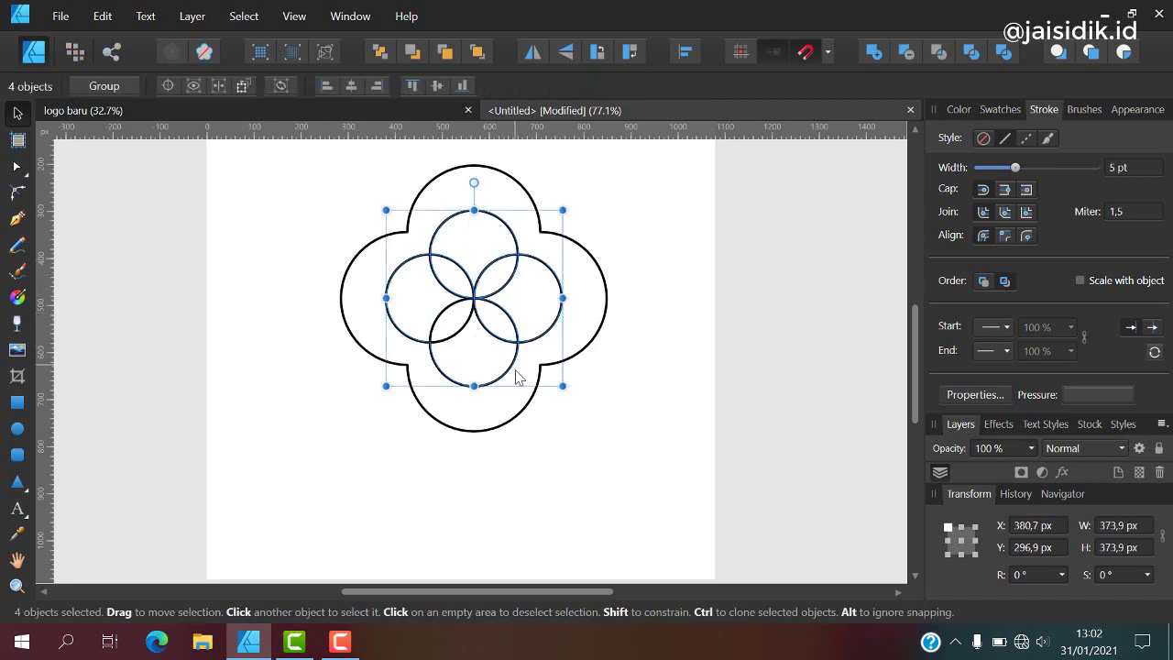
pyautogui.click(958, 109)
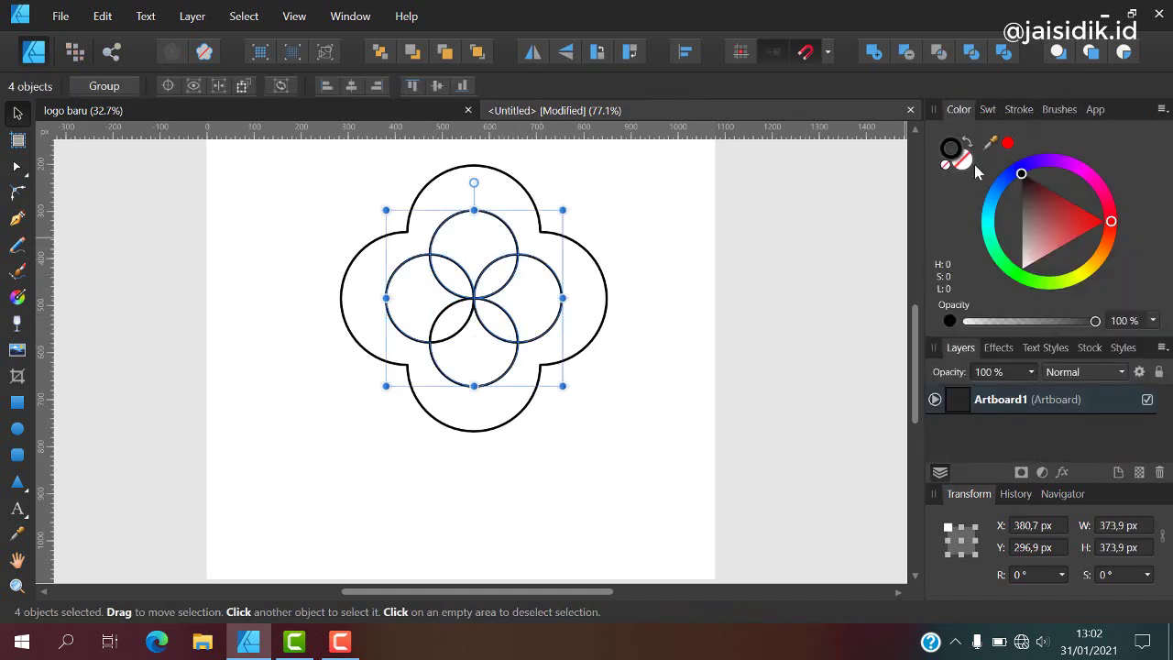
pyautogui.click(962, 162)
pyautogui.moveTo(1024, 196)
pyautogui.mouseDown()
pyautogui.moveTo(1019, 171)
pyautogui.moveTo(1032, 213)
pyautogui.mouseUp()
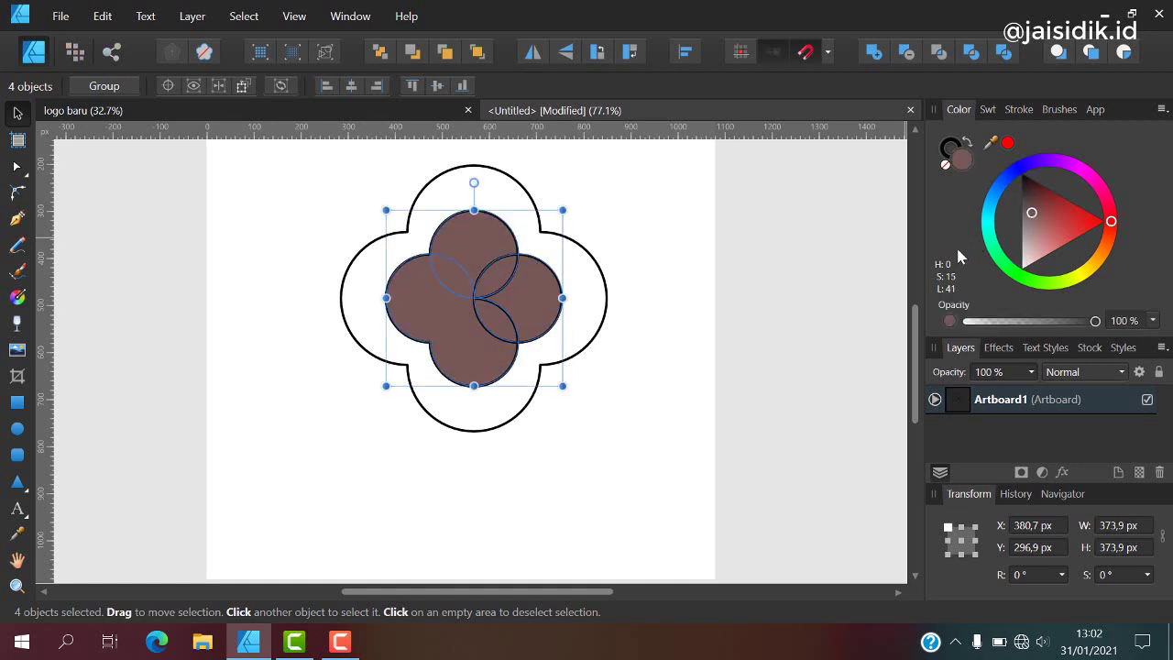
pyautogui.press('/')
# Step: Fill the upper-right and lower-right petals black
pyautogui.click(639, 243)
pyautogui.scroll(2, 472, 302)
pyautogui.click(496, 244)
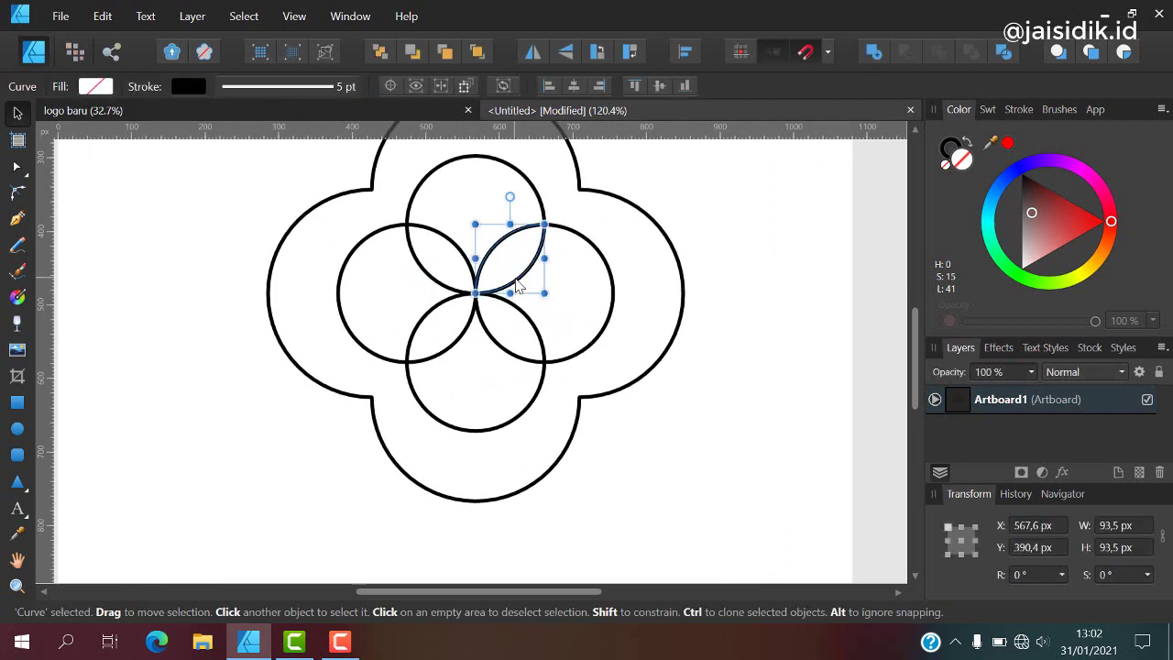
pyautogui.moveTo(1031, 213); pyautogui.dragTo(1021, 174)
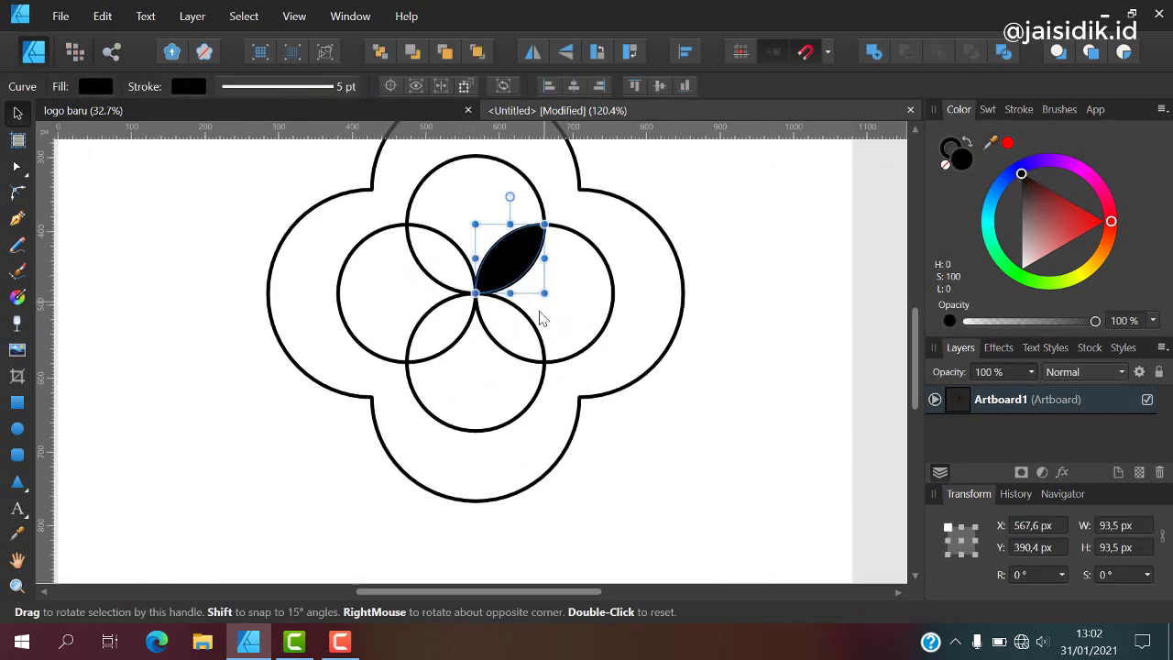
pyautogui.click(529, 325)
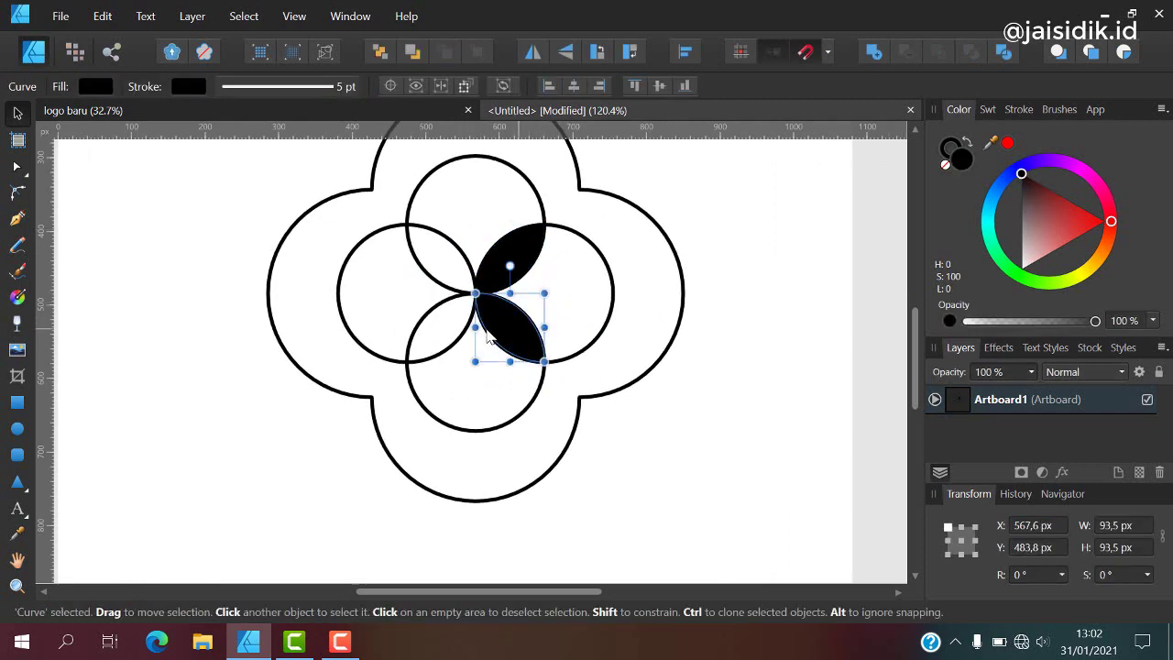
pyautogui.click(460, 343)
# Step: Make the two left petals pure black and select the four-circle shape
pyautogui.keyDown('shift'); pyautogui.click(444, 261); pyautogui.keyUp('shift')
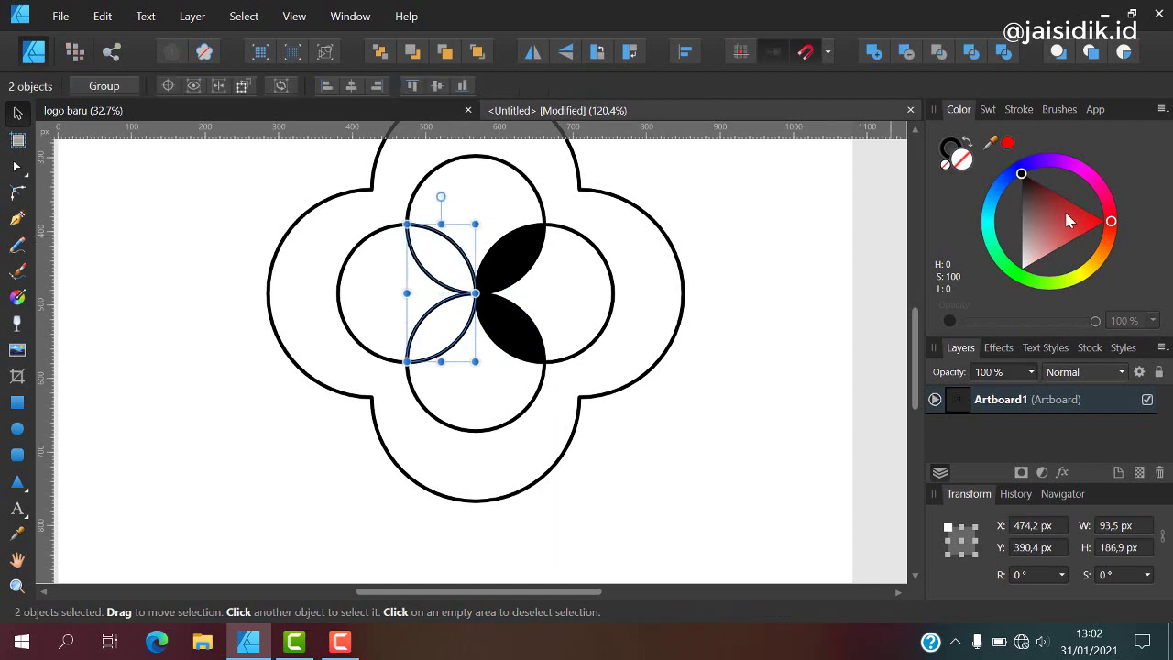
pyautogui.click(1017, 175)
pyautogui.moveTo(1015, 176); pyautogui.dragTo(958, 179)
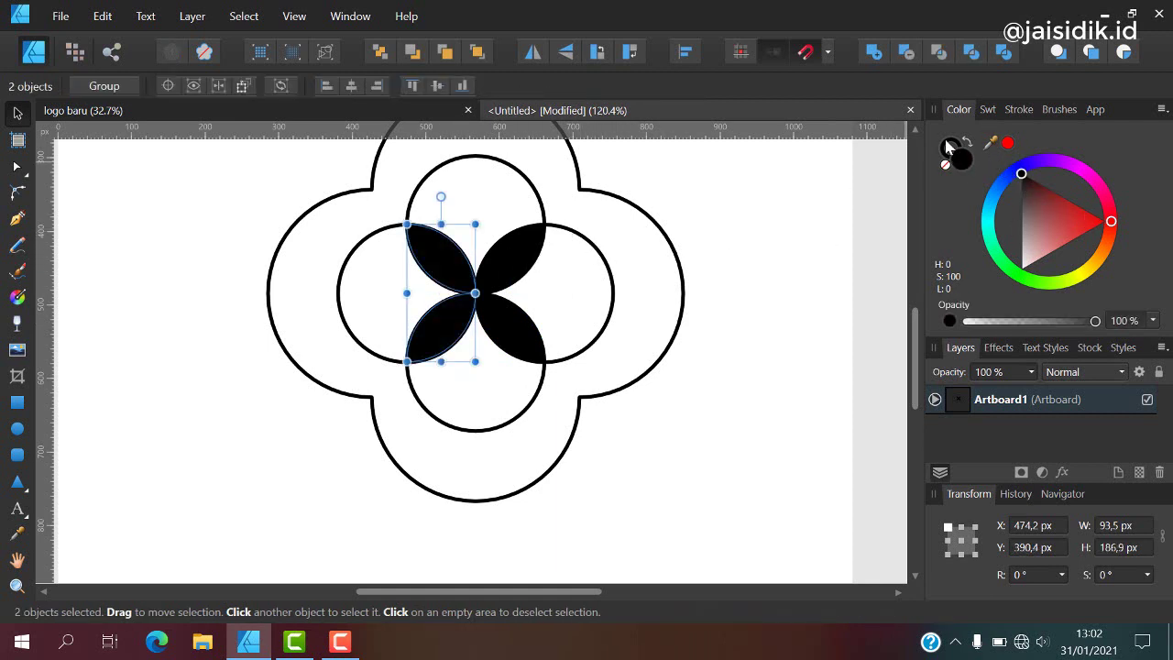
pyautogui.click(600, 264)
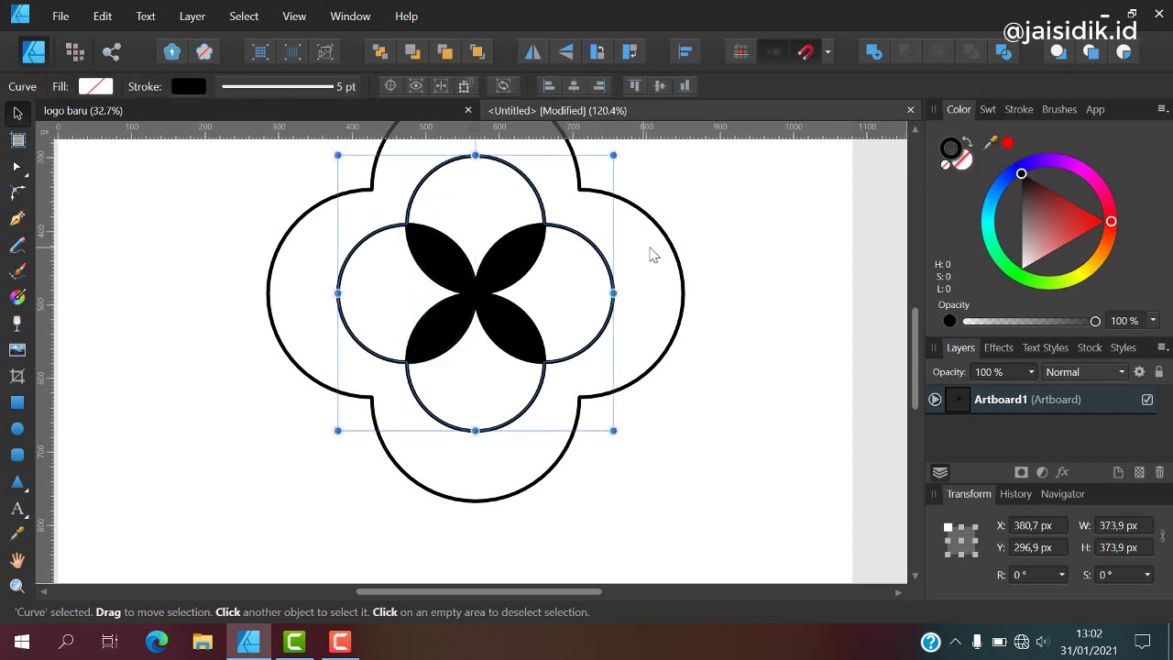
# Step: Subtract the circles from the outer four-lobed outline and fill the result black
pyautogui.keyDown('shift'); pyautogui.click(659, 230); pyautogui.keyUp('shift')
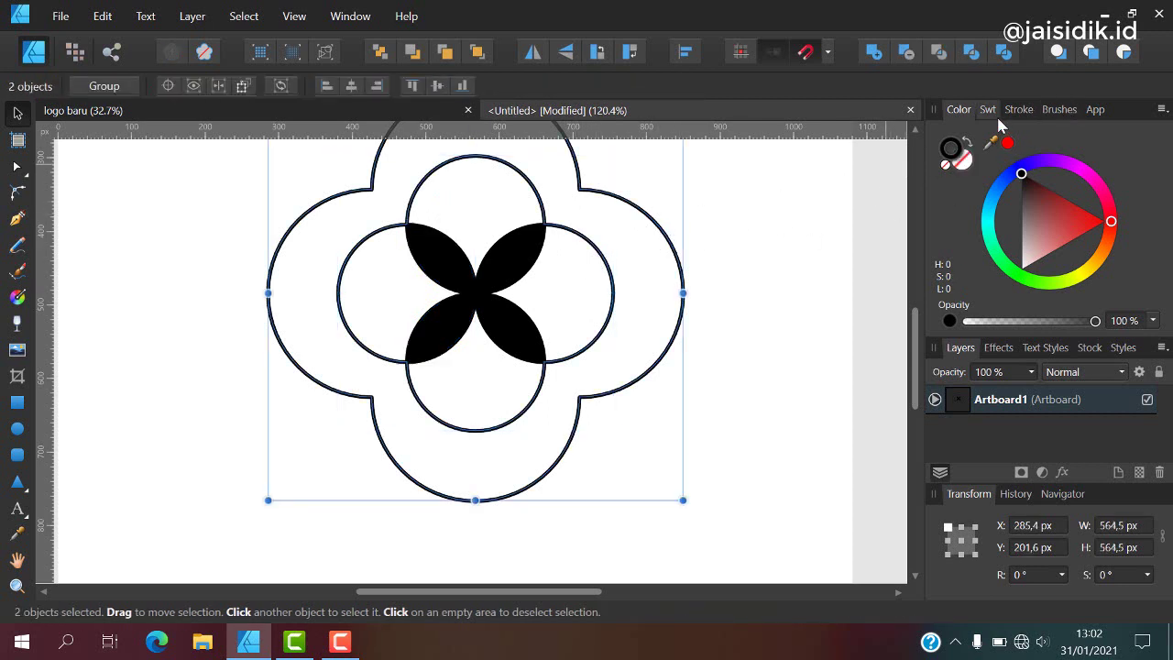
pyautogui.click(905, 54)
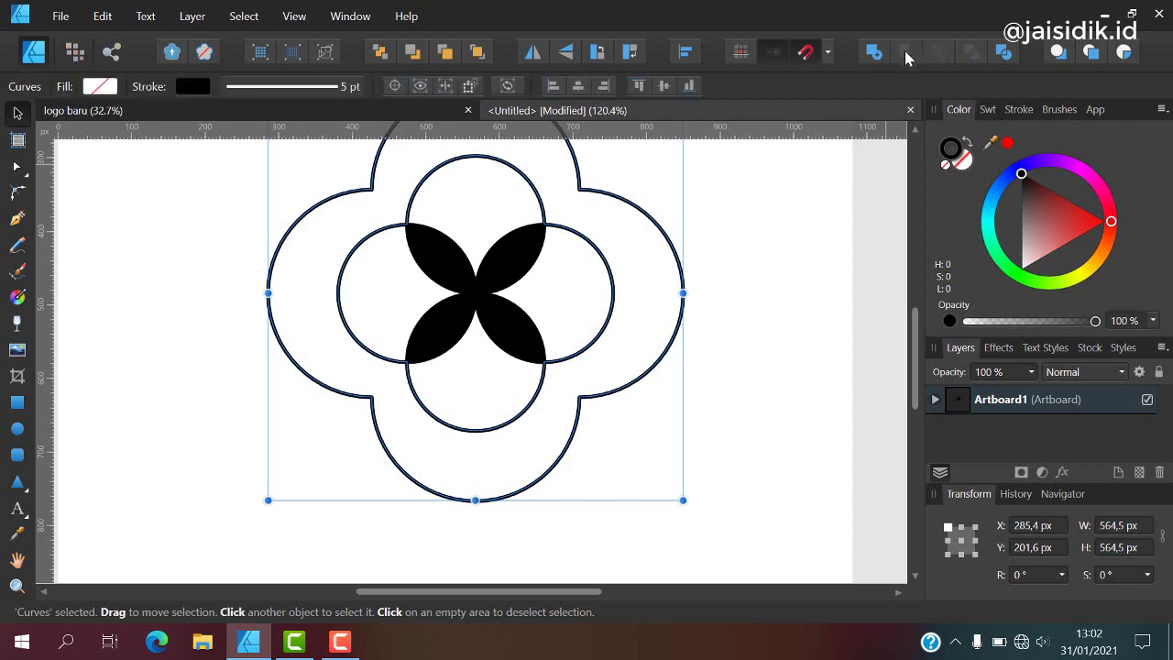
pyautogui.moveTo(1023, 201); pyautogui.dragTo(1023, 176)
pyautogui.click(960, 160)
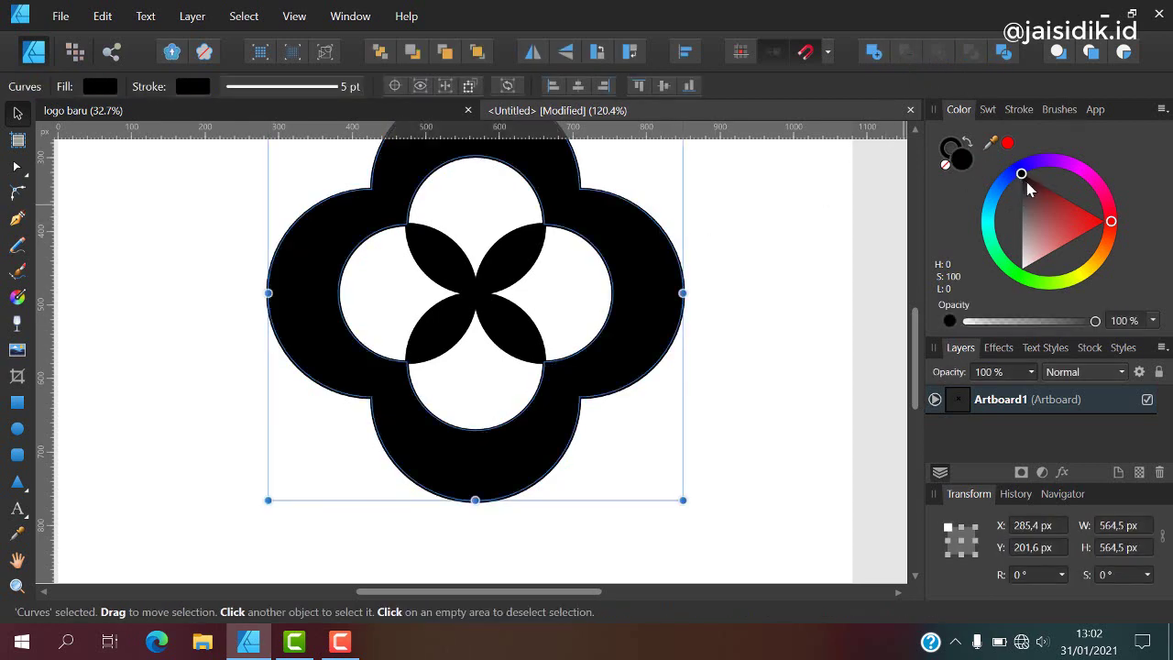
pyautogui.click(759, 210)
# Step: Set Stroke to None on all five logo shapes to remove their outlines
pyautogui.scroll(-5, 566, 306)
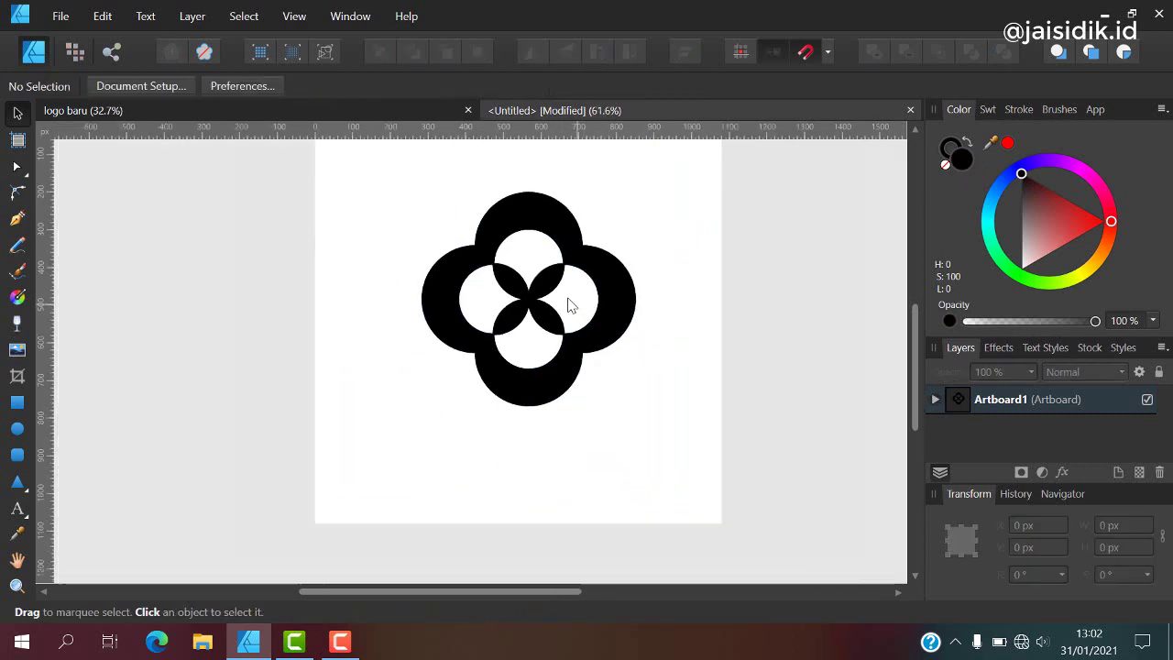
pyautogui.scroll(3, 541, 336)
pyautogui.scroll(2, 541, 335)
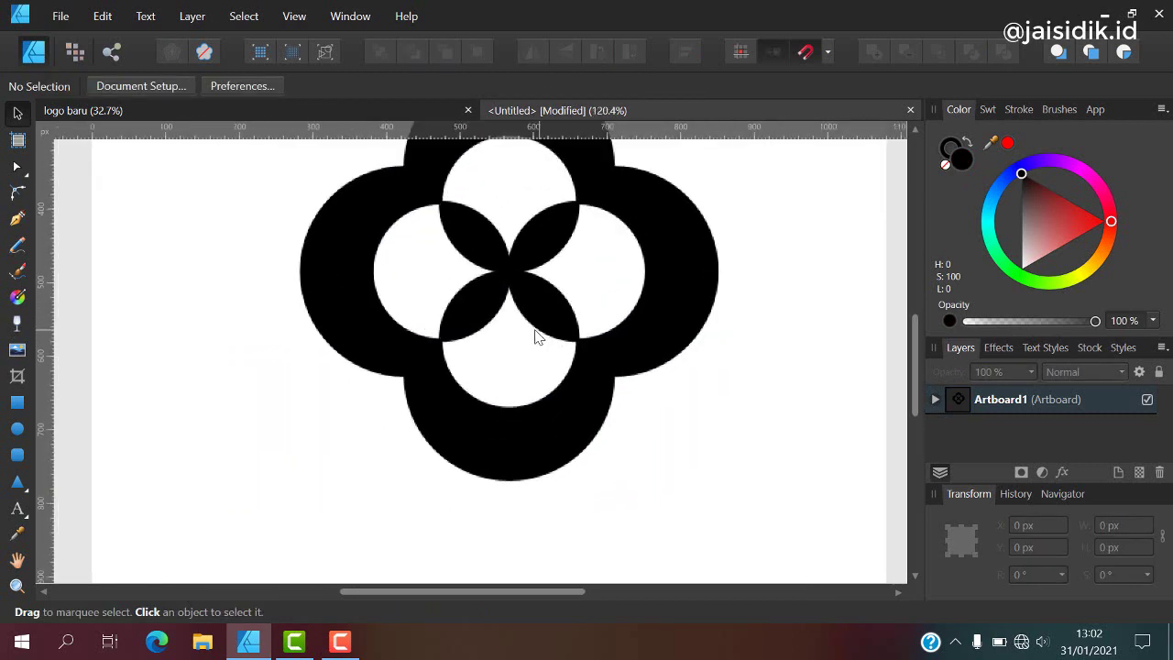
pyautogui.scroll(-3, 537, 333)
pyautogui.scroll(-1, 513, 314)
pyautogui.scroll(3, 506, 307)
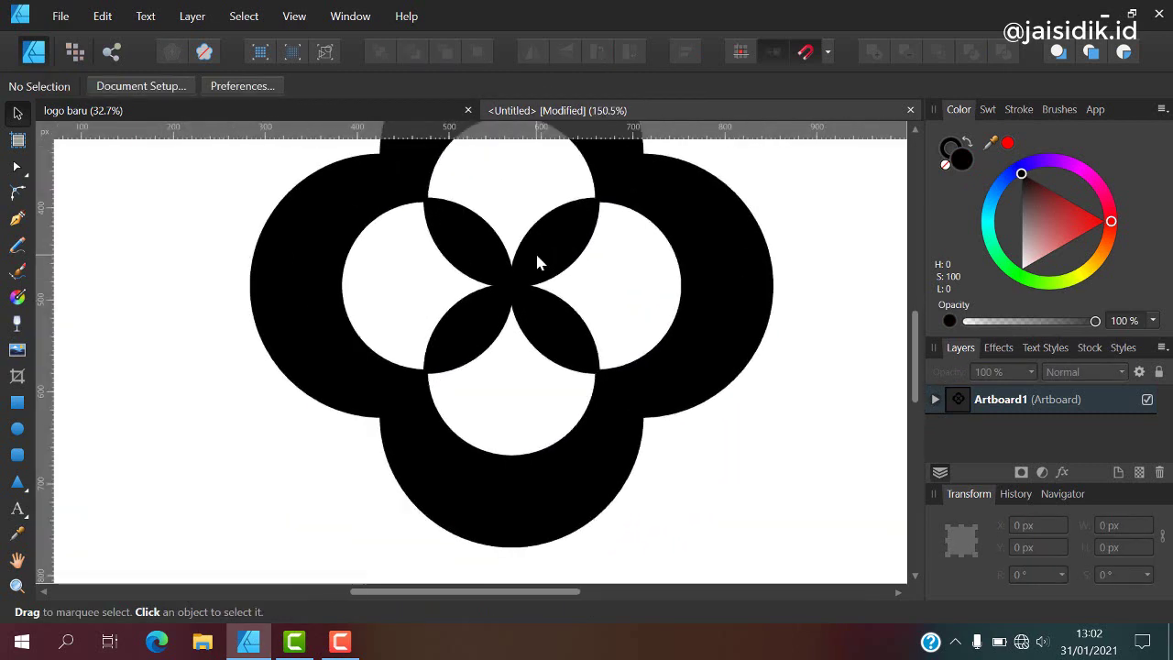
pyautogui.scroll(-2, 534, 250)
pyautogui.moveTo(330, 172); pyautogui.dragTo(675, 503)
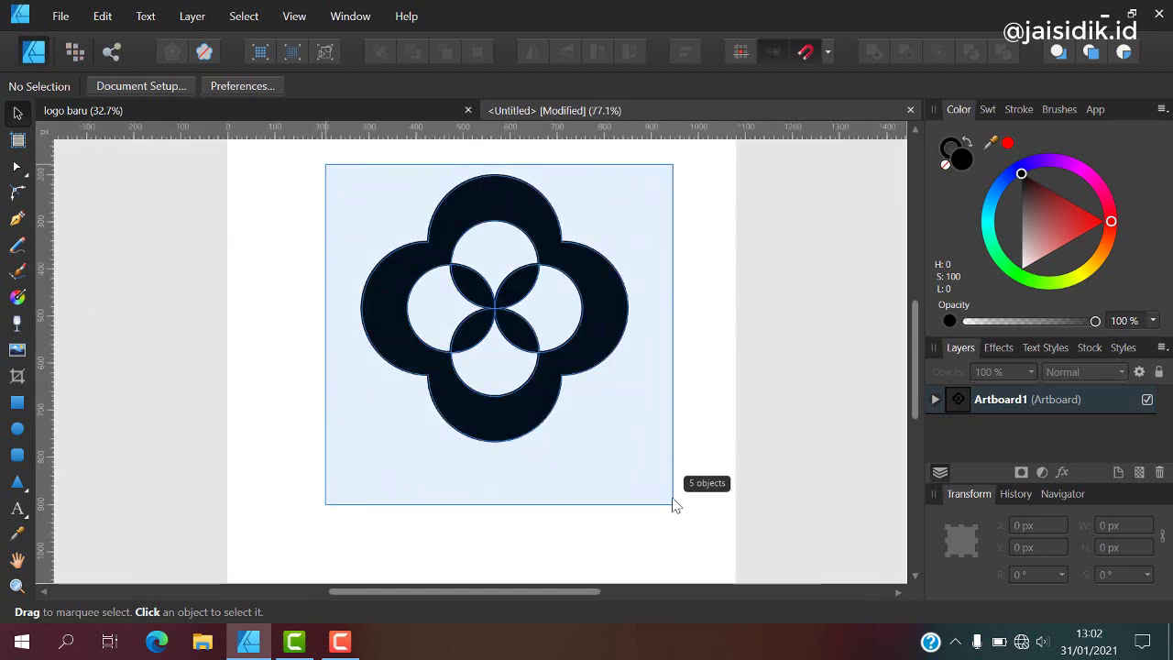
pyautogui.click(948, 163)
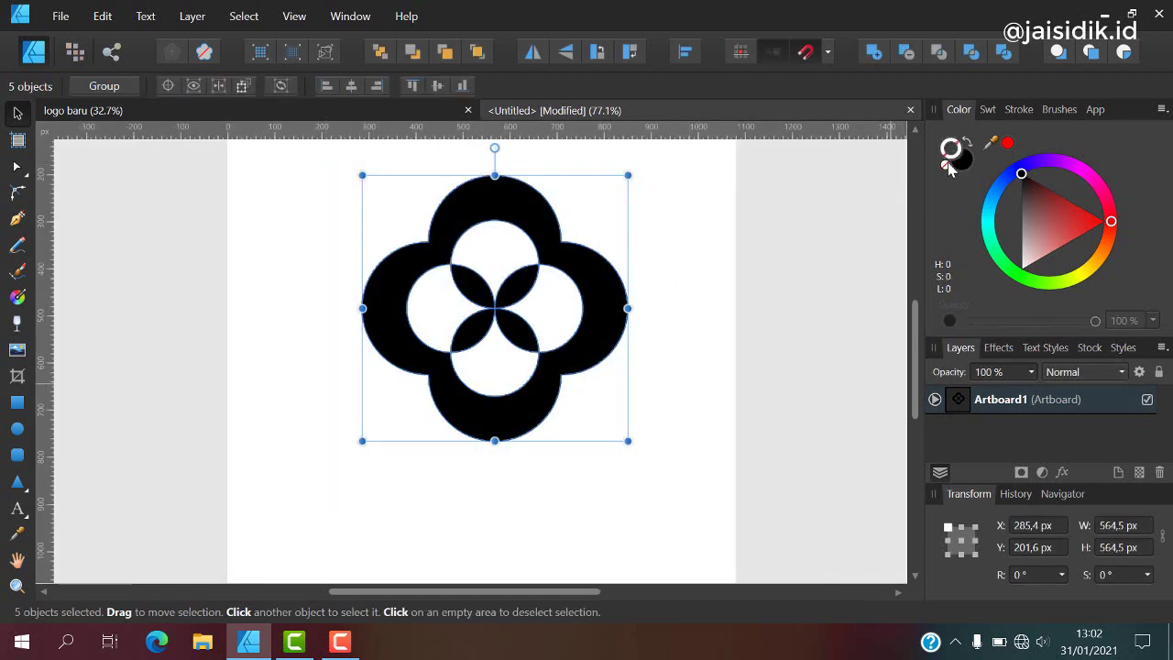
pyautogui.click(649, 240)
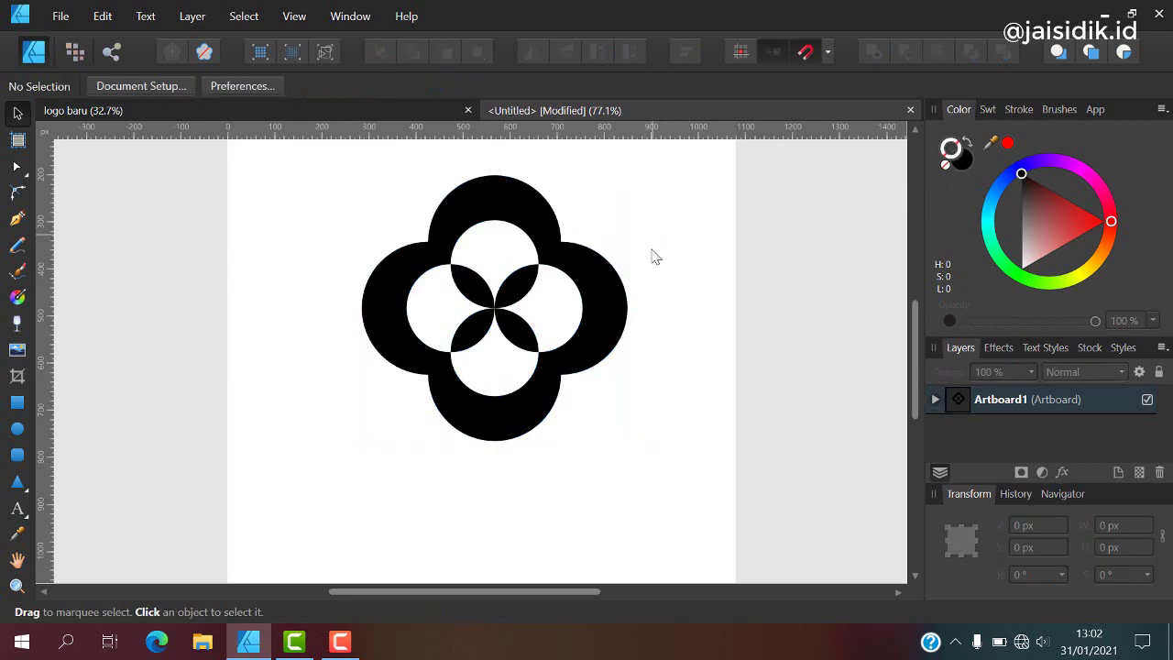
# Step: Marquee-select the logo shapes to check them, then clear the selection
pyautogui.scroll(-3, 595, 284)
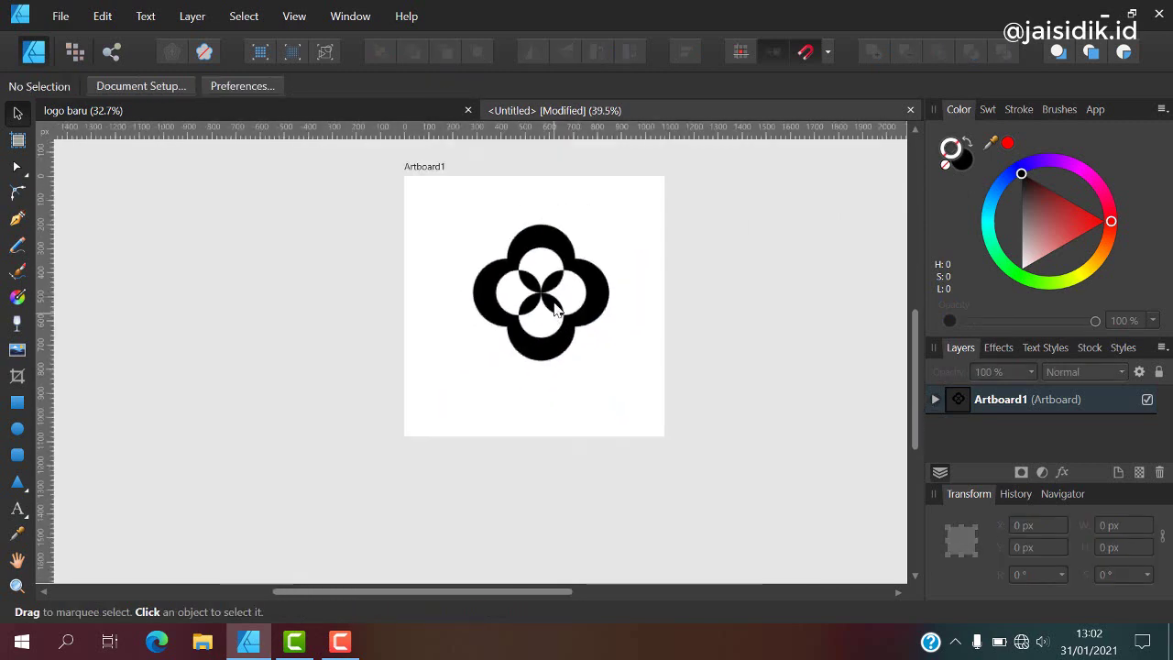
pyautogui.scroll(3, 558, 296)
pyautogui.scroll(-1, 568, 215)
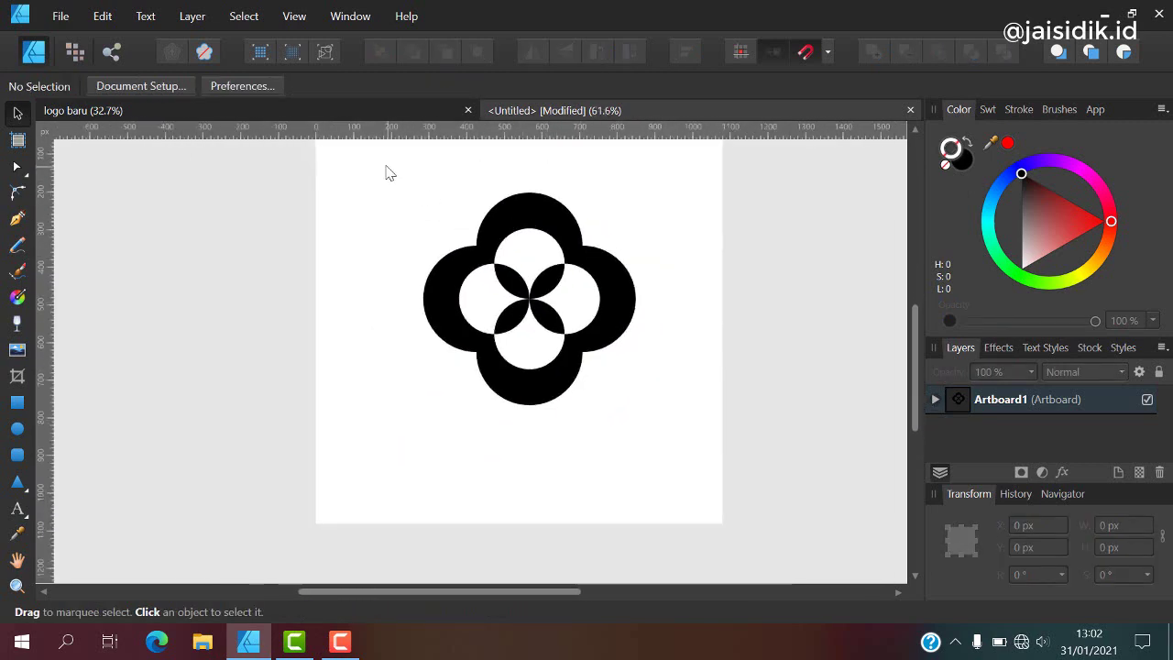
pyautogui.moveTo(384, 172)
pyautogui.mouseDown()
pyautogui.moveTo(665, 443)
pyautogui.moveTo(654, 432)
pyautogui.mouseUp()
pyautogui.click(469, 222)
pyautogui.scroll(4, 469, 222)
# Step: Round the black outer shape's upper-left inner corner with the Corner tool radius
pyautogui.click(472, 279)
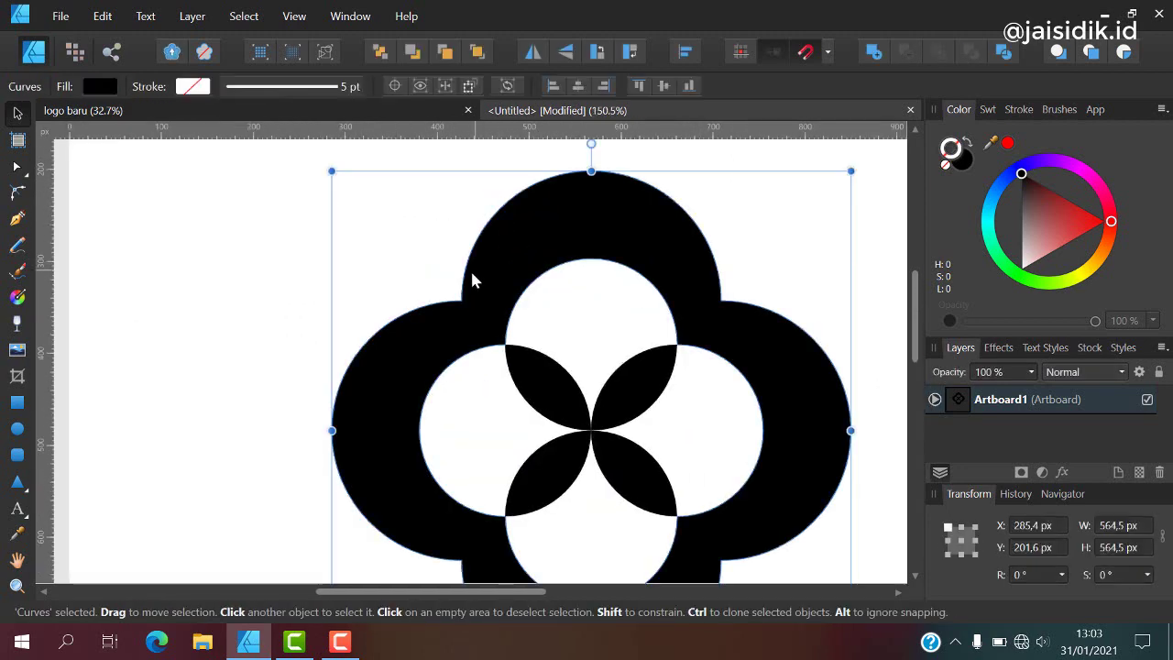
pyautogui.click(15, 170)
pyautogui.click(17, 193)
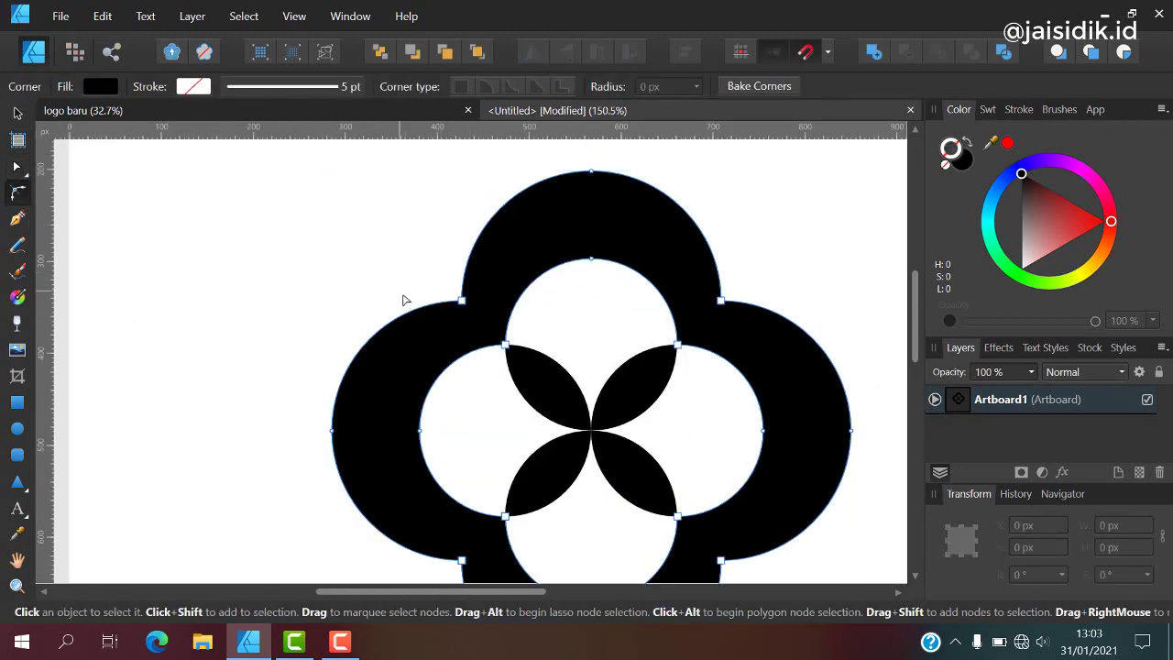
pyautogui.moveTo(431, 270); pyautogui.dragTo(476, 309)
pyautogui.click(647, 90)
pyautogui.write('20')
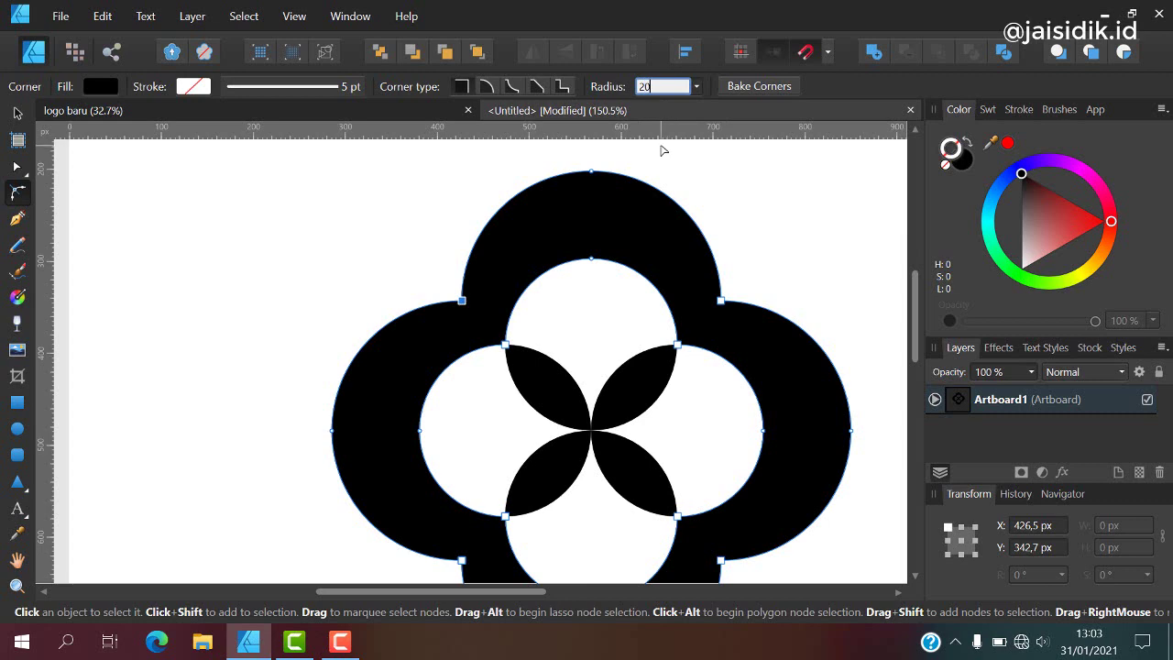
pyautogui.press('Return')
pyautogui.click(647, 92)
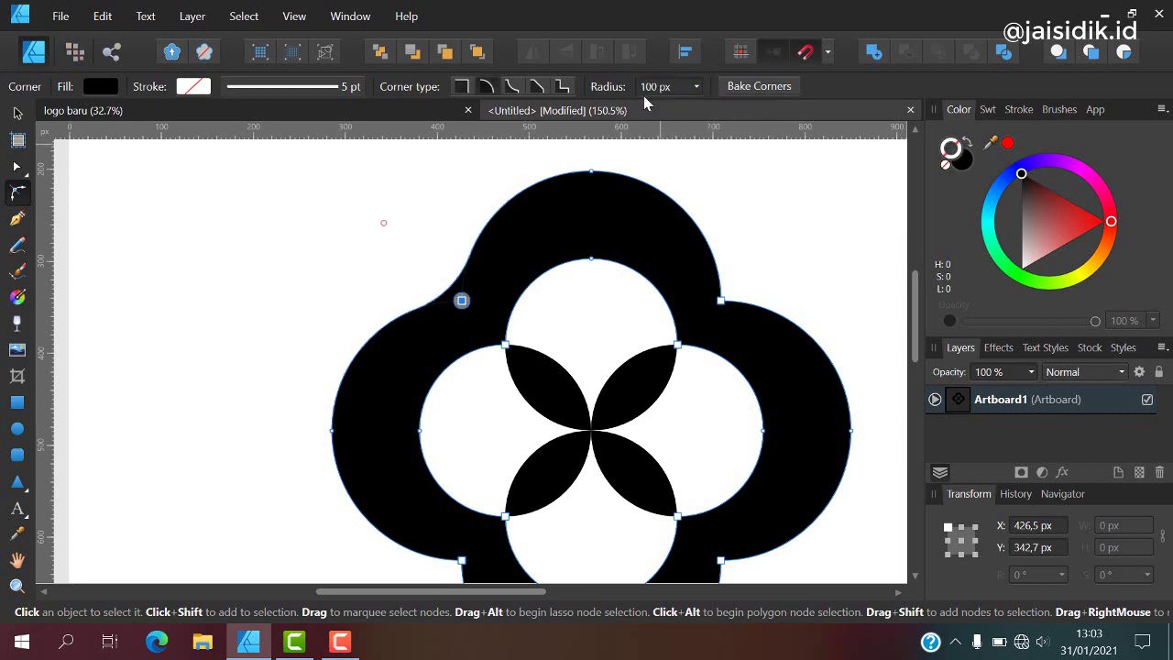
pyautogui.scroll(-3, 654, 202)
pyautogui.scroll(2, 702, 241)
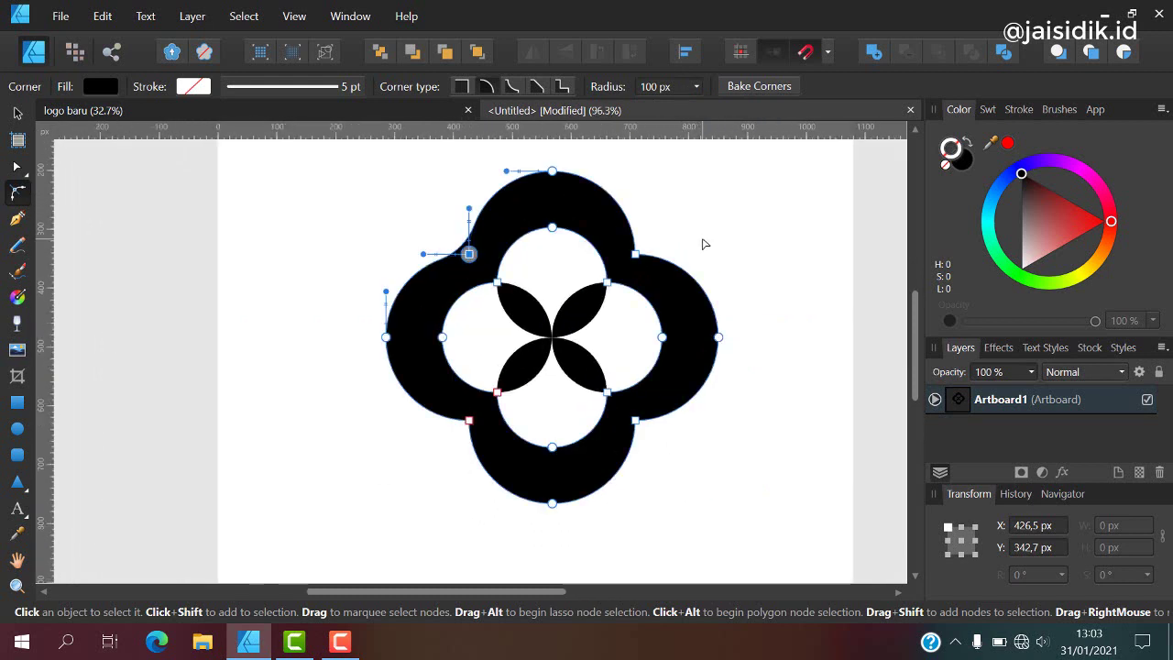
# Step: Round the upper-right and lower-right inner corners to 100 px and deselect
pyautogui.click(635, 254)
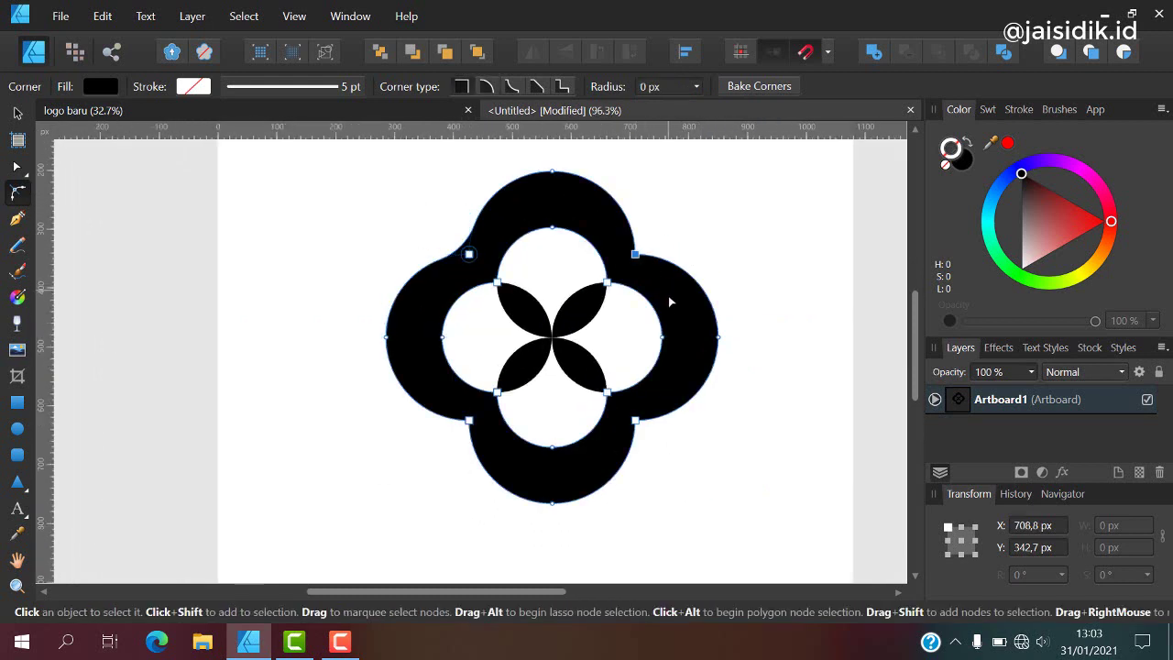
pyautogui.keyDown('shift'); pyautogui.click(635, 419); pyautogui.keyUp('shift')
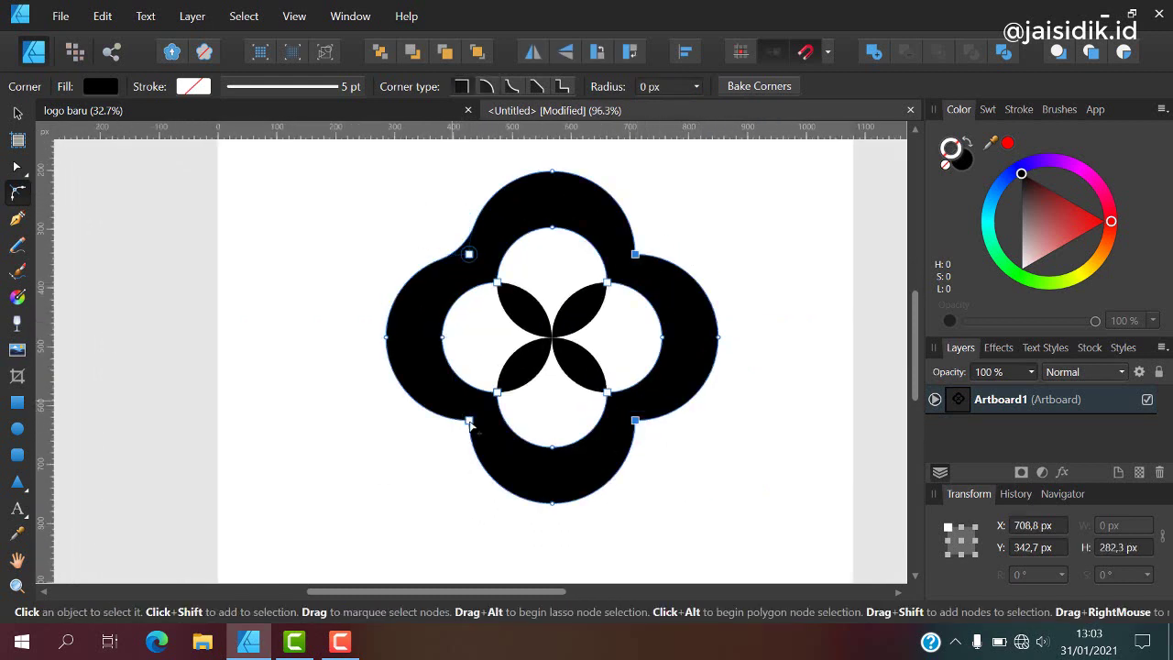
pyautogui.click(652, 86)
pyautogui.write('100')
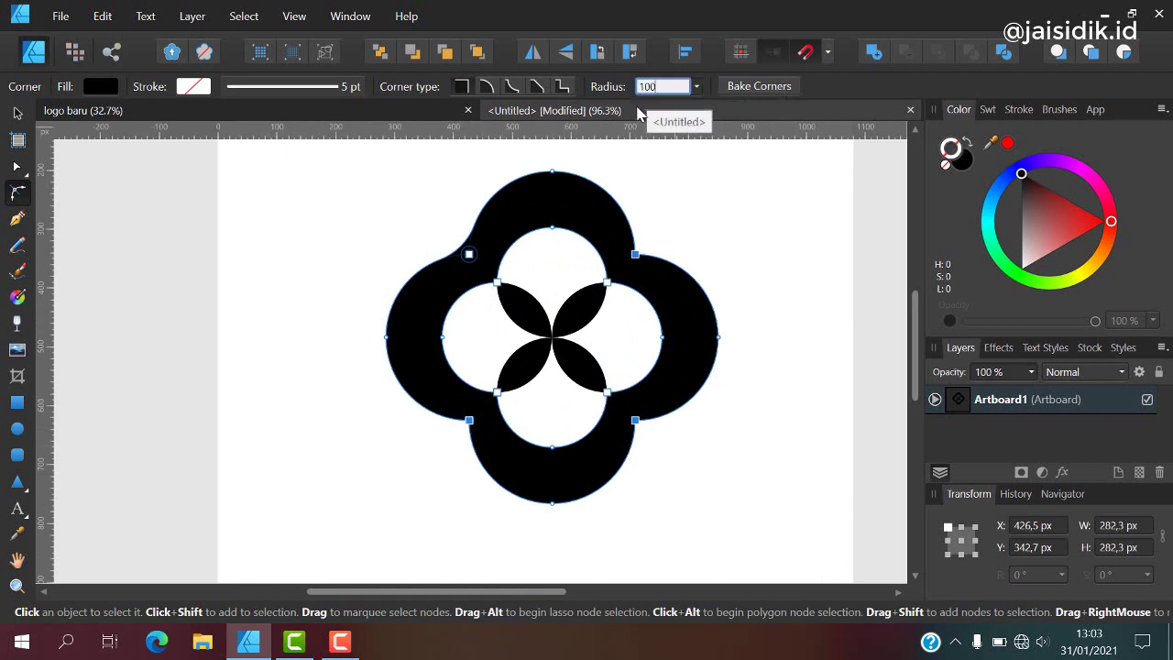
pyautogui.press('Return')
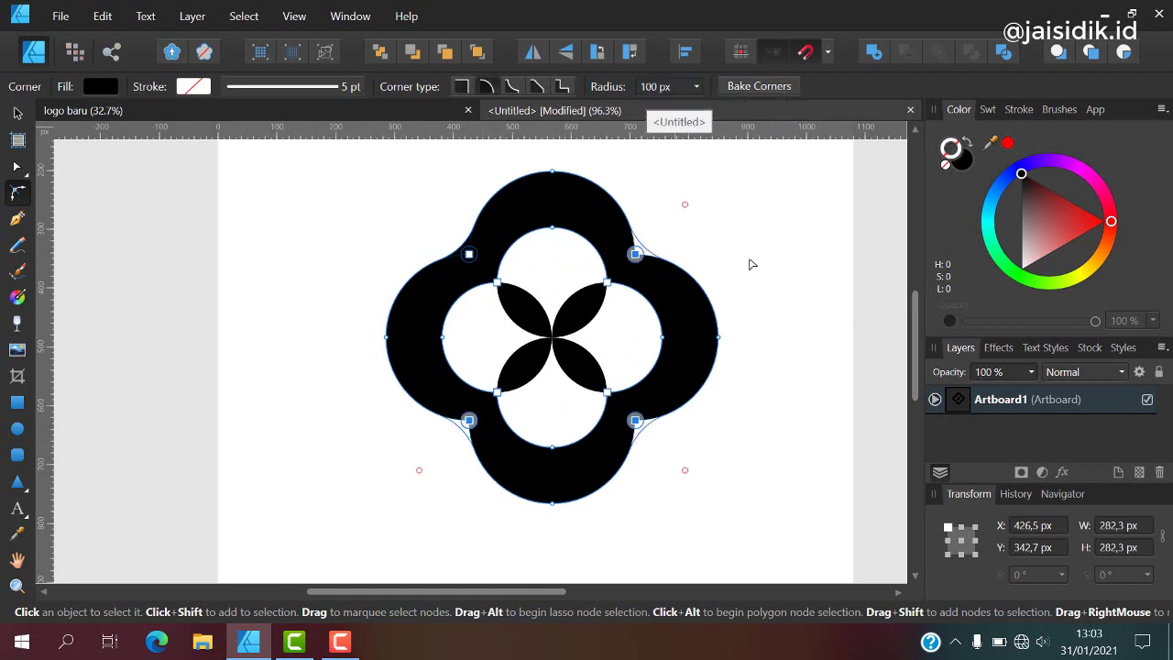
pyautogui.hotkey('ctrl', 'd')
pyautogui.scroll(-3, 568, 293)
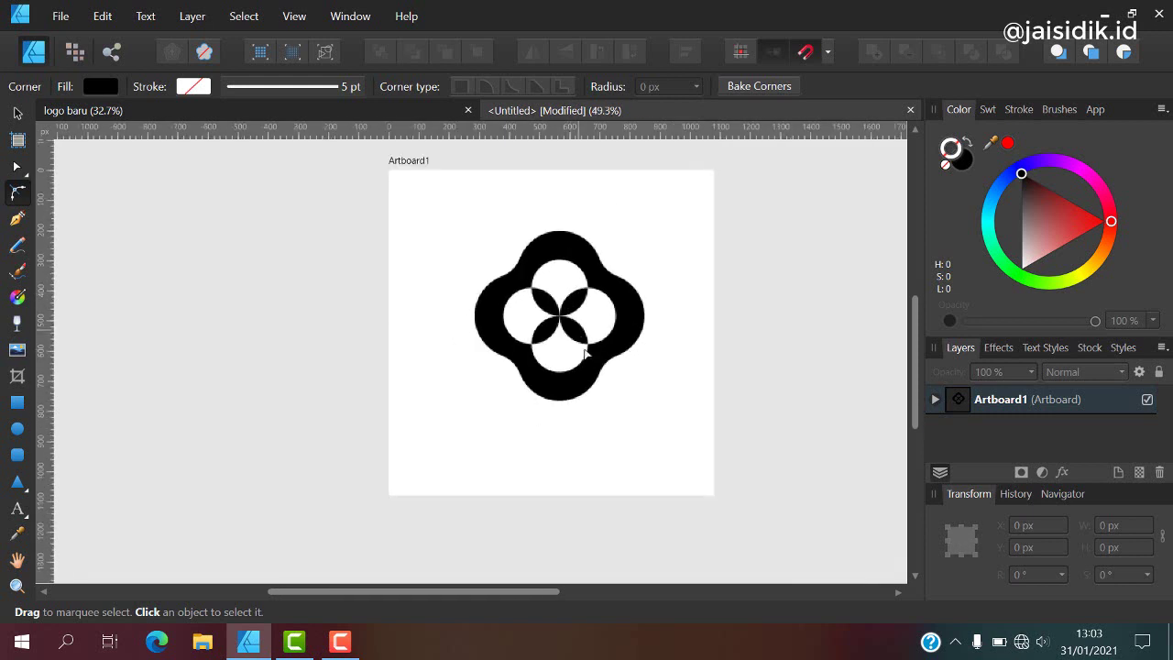
pyautogui.scroll(1, 630, 295)
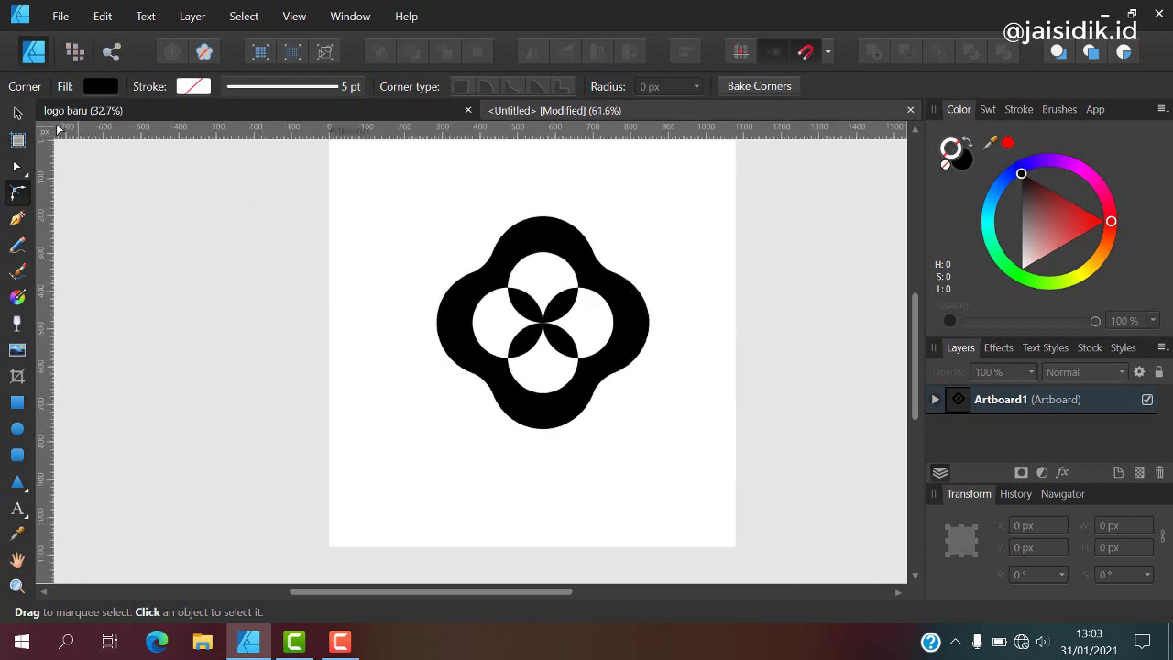
# Step: Group the five logo shapes, centre them on the artboard, then ungroup them
pyautogui.click(18, 112)
pyautogui.scroll(-1, 383, 364)
pyautogui.moveTo(411, 238)
pyautogui.mouseDown()
pyautogui.moveTo(604, 390)
pyautogui.moveTo(626, 458)
pyautogui.mouseUp()
pyautogui.hotkey('ctrl', 'g')
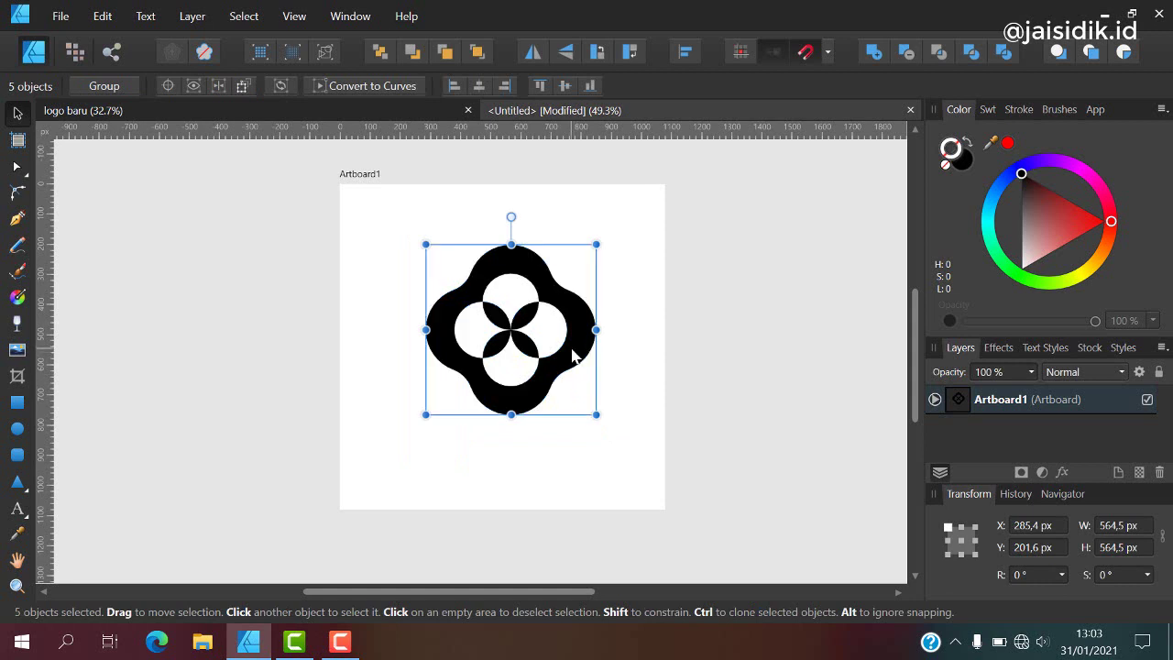
pyautogui.moveTo(575, 359); pyautogui.dragTo(567, 376)
pyautogui.click(375, 175)
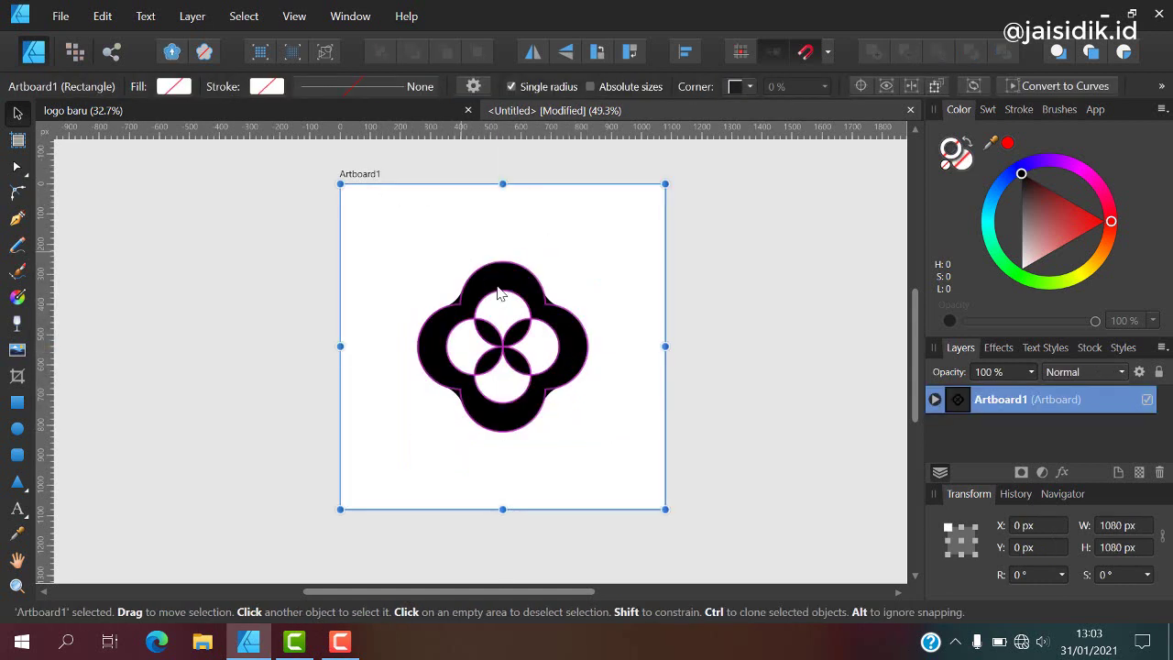
pyautogui.click(498, 295)
pyautogui.click(413, 86)
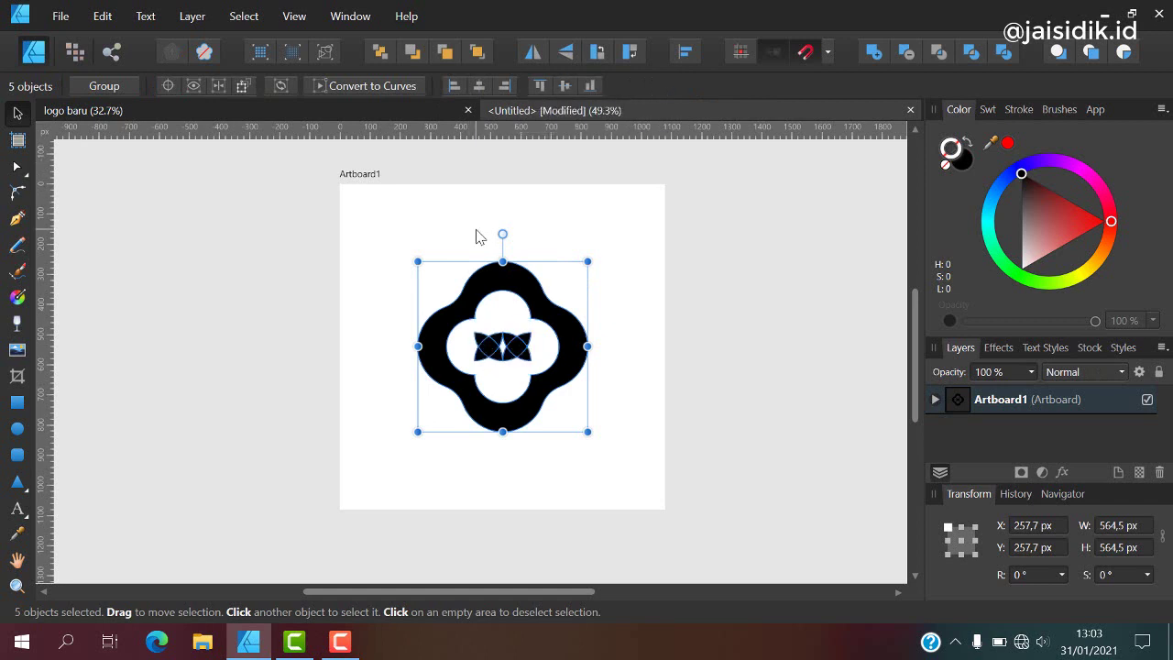
# Step: Align the five shapes to Center and Middle and nudge the outer cloud into place
pyautogui.click(617, 299)
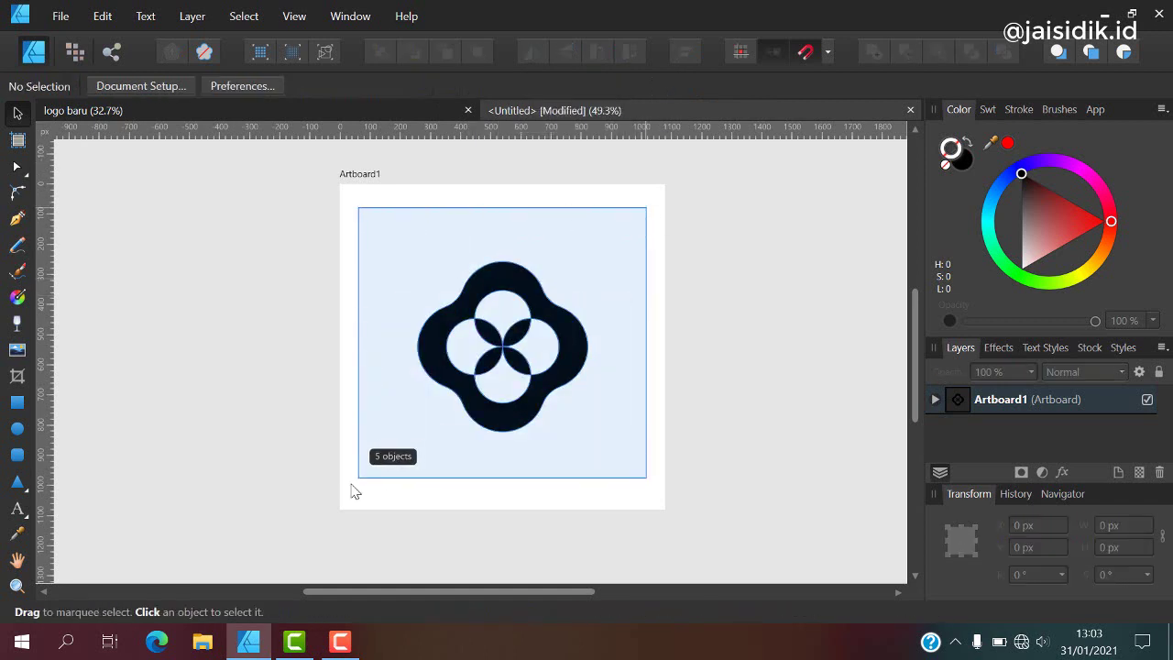
pyautogui.moveTo(646, 205); pyautogui.dragTo(358, 480)
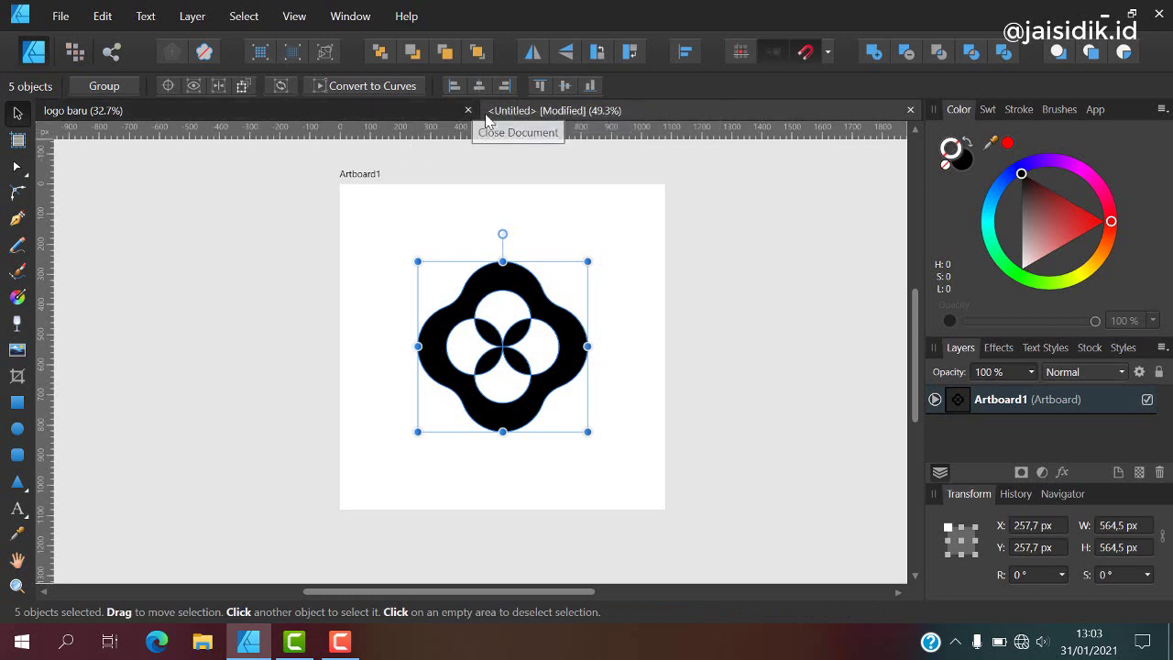
pyautogui.click(478, 86)
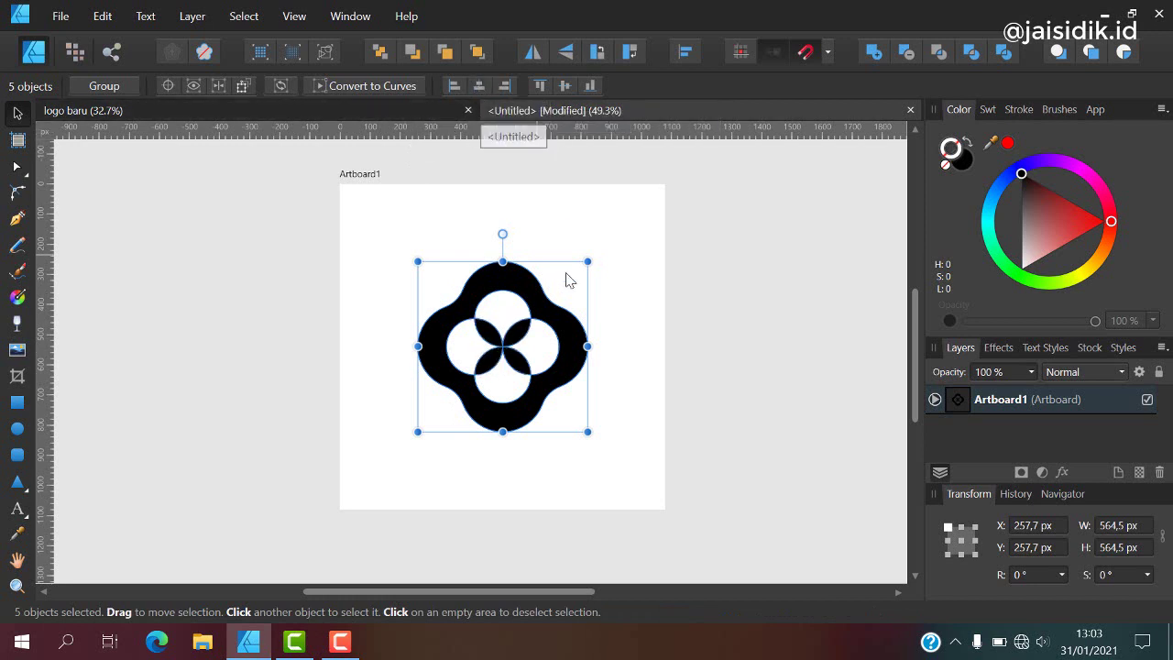
pyautogui.click(613, 266)
pyautogui.click(556, 368)
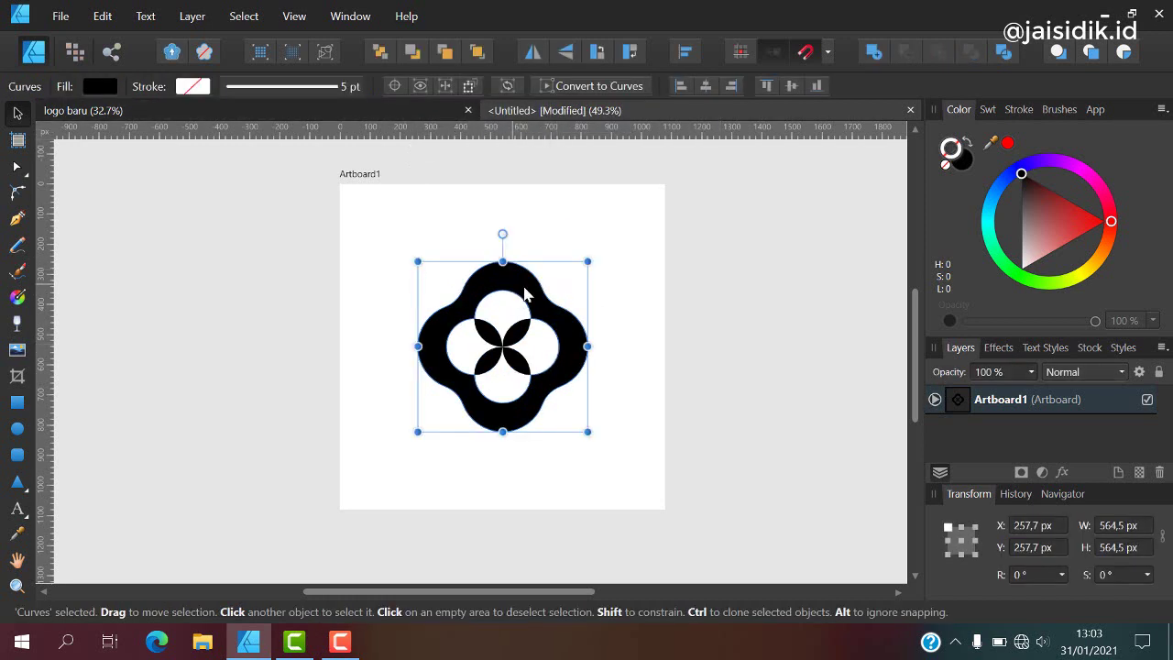
pyautogui.moveTo(517, 297)
pyautogui.mouseDown()
pyautogui.moveTo(525, 289)
pyautogui.moveTo(511, 293)
pyautogui.mouseUp()
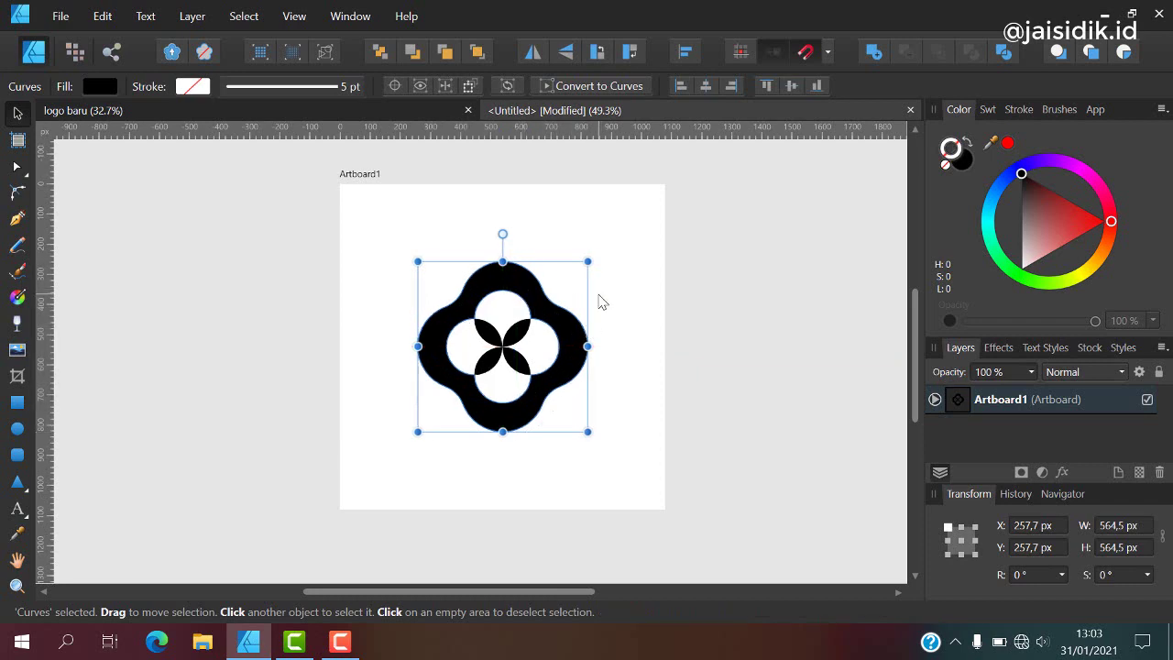
pyautogui.click(733, 228)
# Step: Regroup all five logo shapes with Ctrl+G and deselect
pyautogui.moveTo(763, 197); pyautogui.dragTo(330, 519)
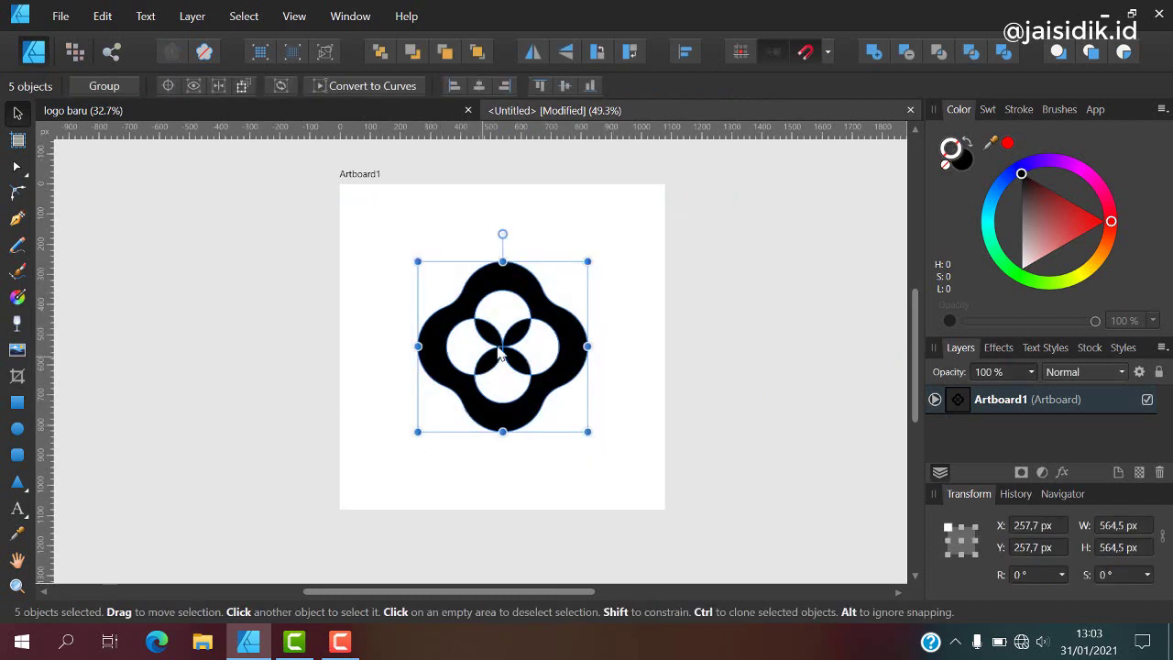
pyautogui.moveTo(495, 337); pyautogui.dragTo(494, 353)
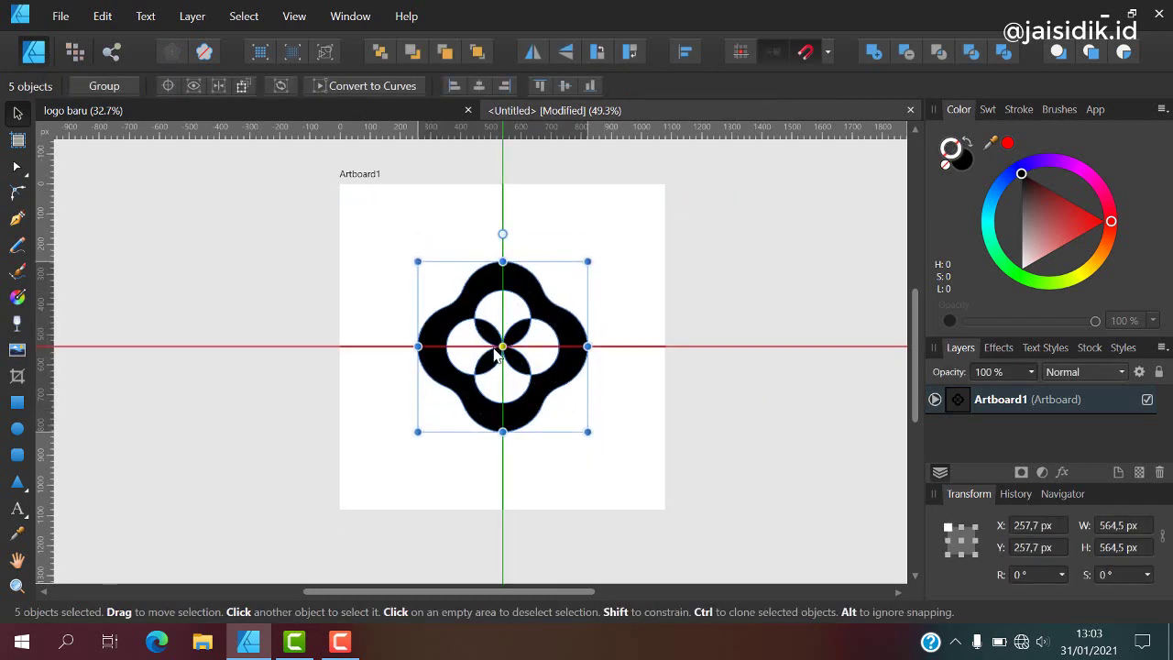
pyautogui.hotkey('ctrl', 'g')
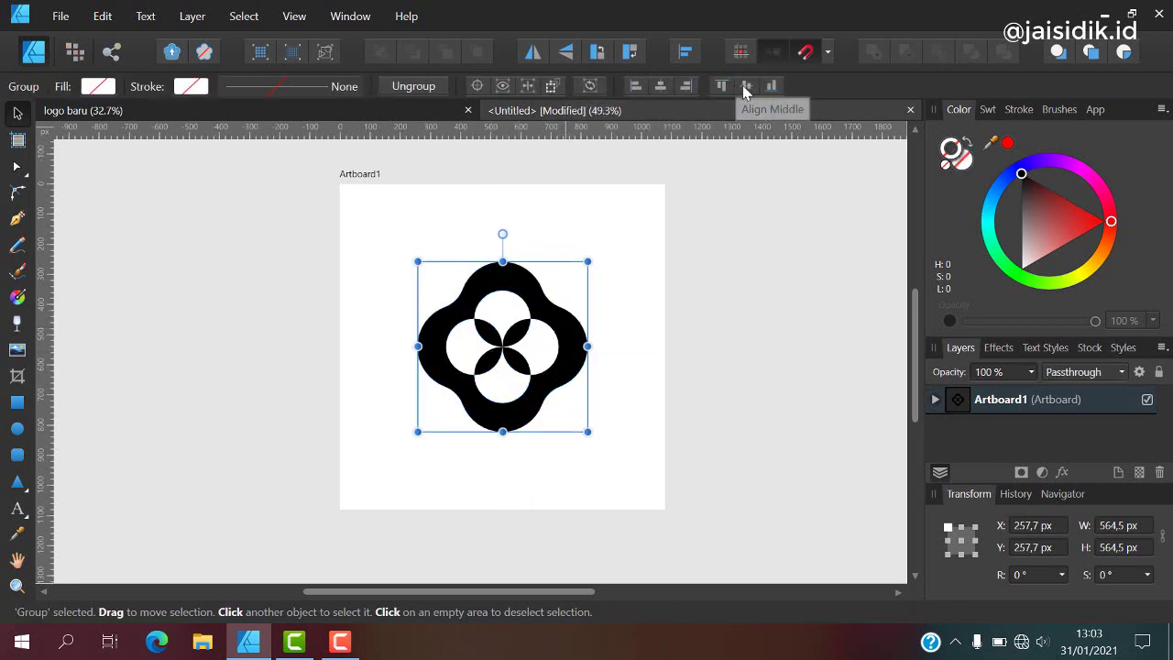
pyautogui.click(605, 326)
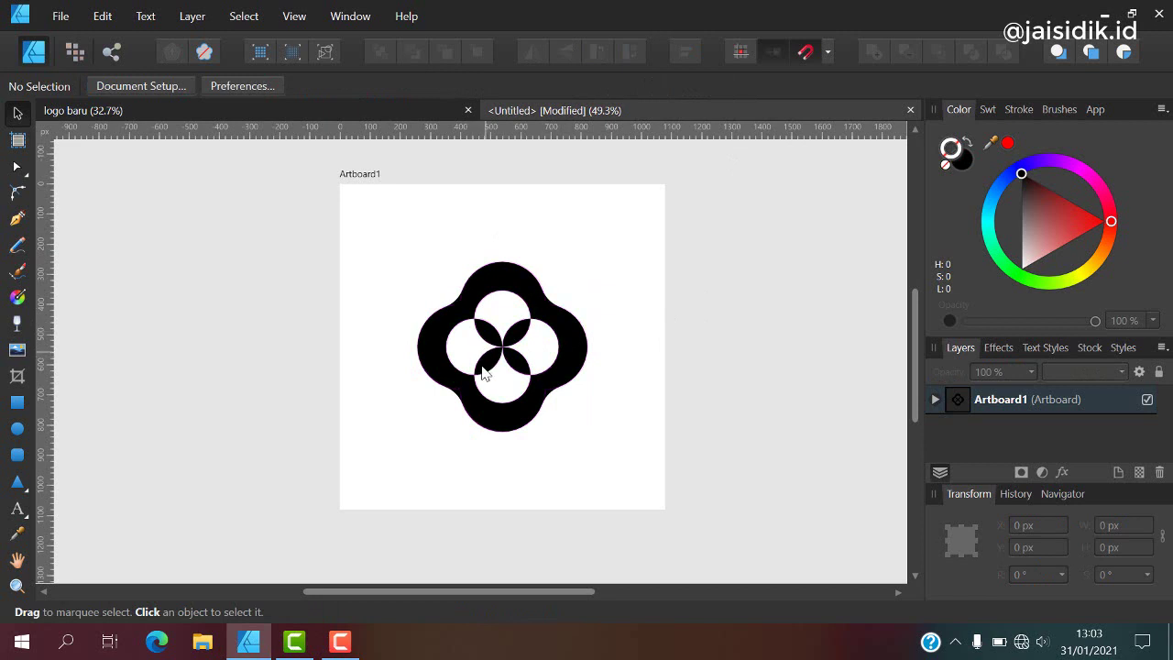
# Step: Try a yellow outline on the artboard, then set its stroke to none
pyautogui.click(359, 177)
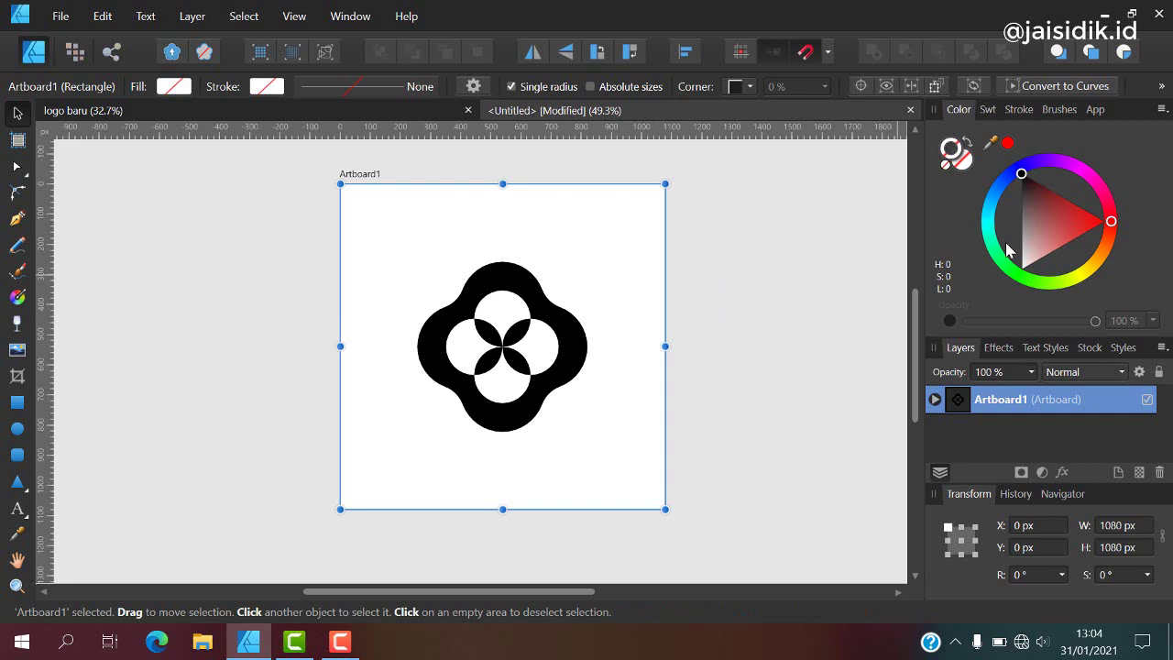
pyautogui.click(1088, 279)
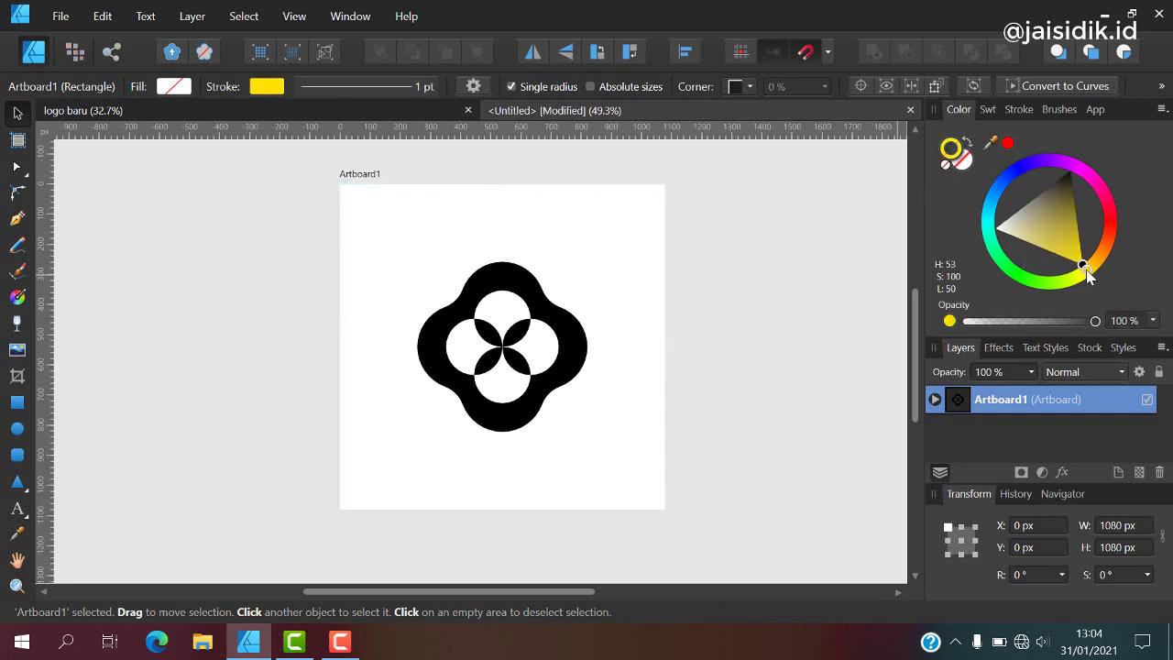
pyautogui.click(1003, 235)
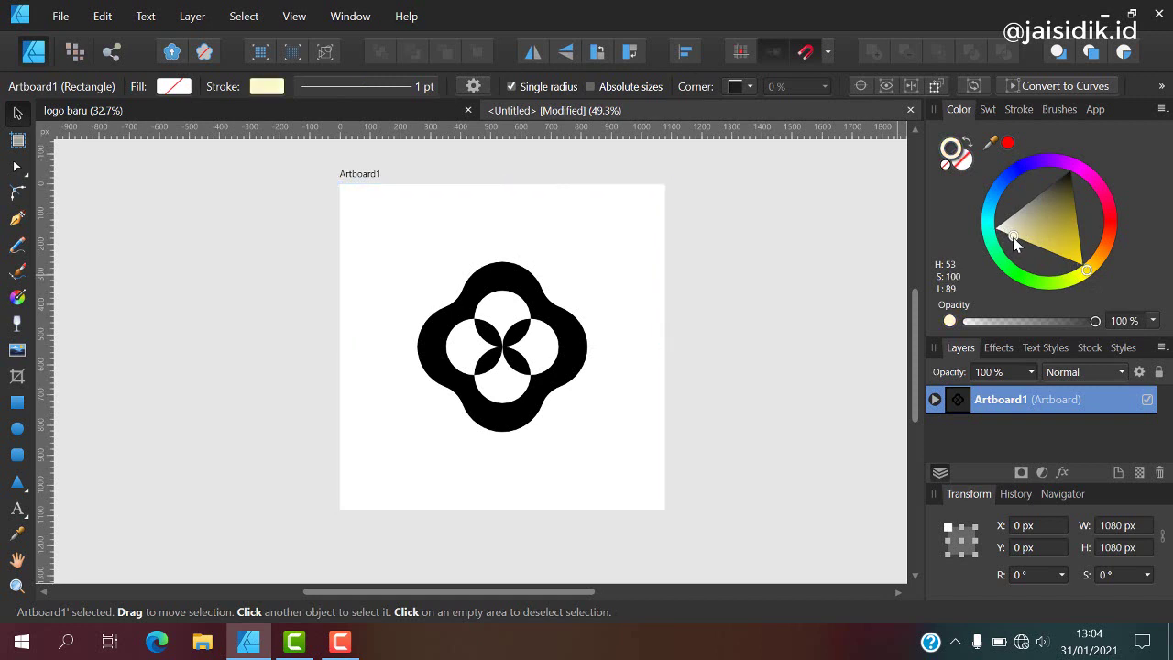
pyautogui.click(960, 168)
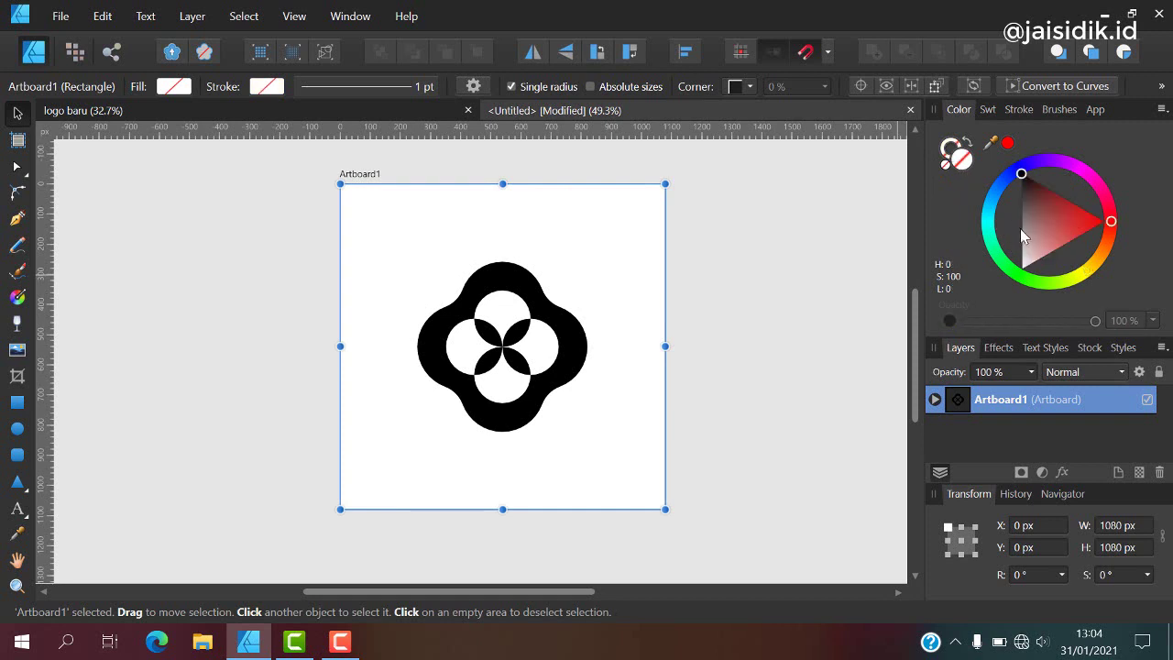
# Step: Fill the artboard pale cream and shift the logo group's fill toward yellow
pyautogui.click(1092, 278)
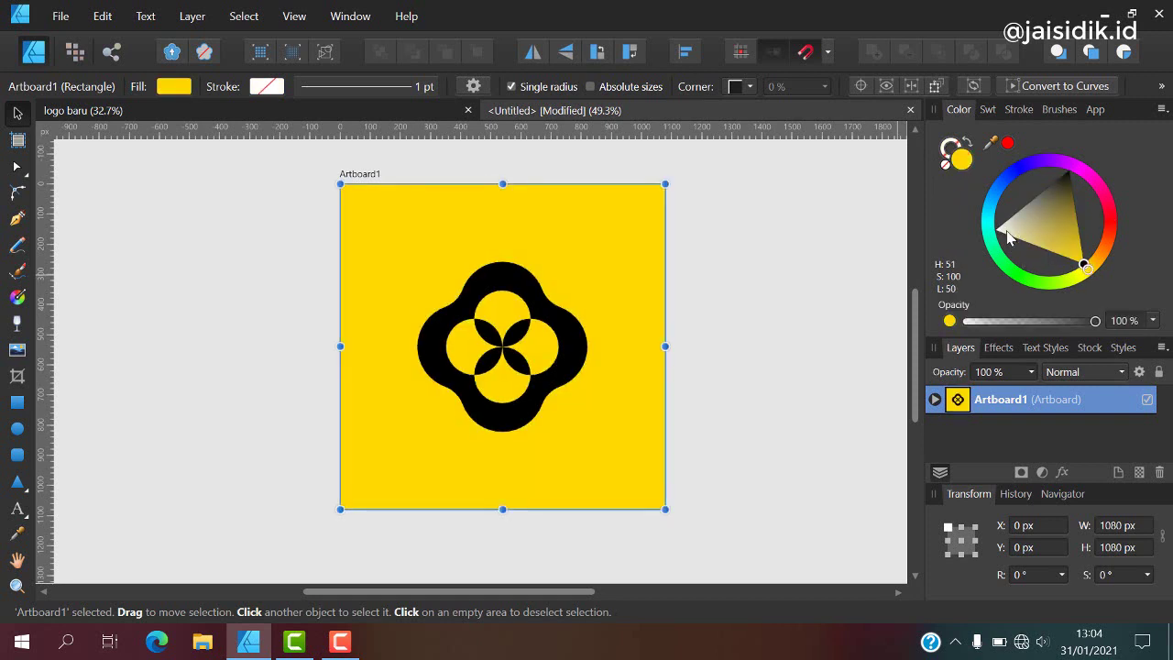
pyautogui.click(1006, 236)
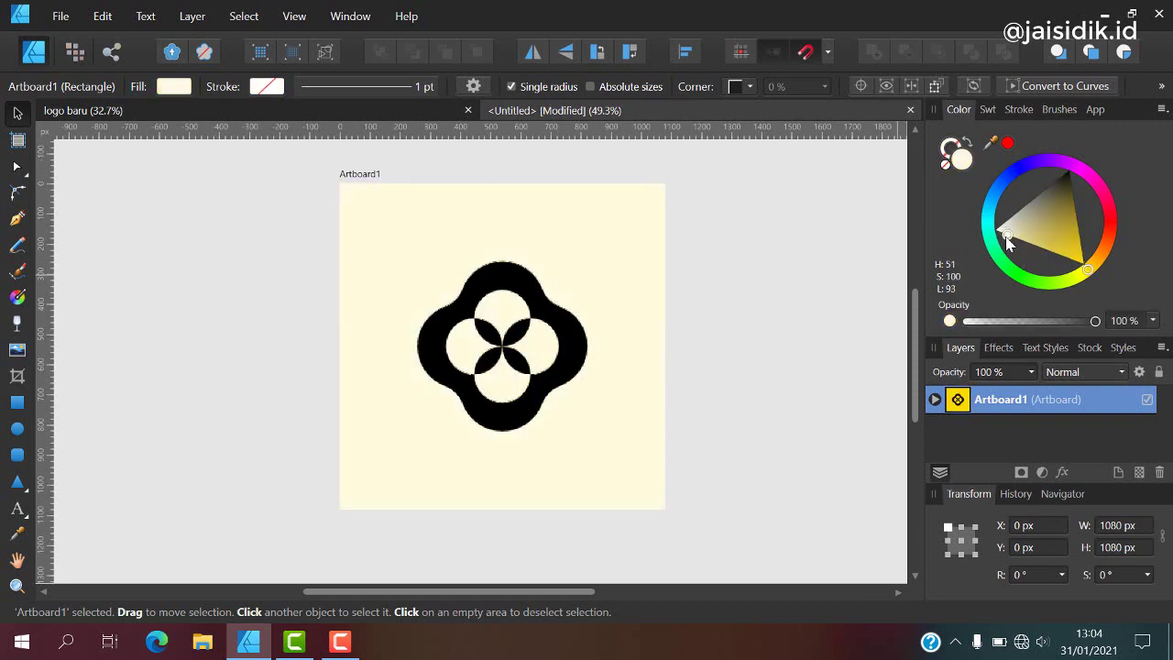
pyautogui.click(559, 322)
pyautogui.moveTo(1063, 247)
pyautogui.mouseDown()
pyautogui.moveTo(1079, 260)
pyautogui.moveTo(1063, 209)
pyautogui.moveTo(1075, 207)
pyautogui.mouseUp()
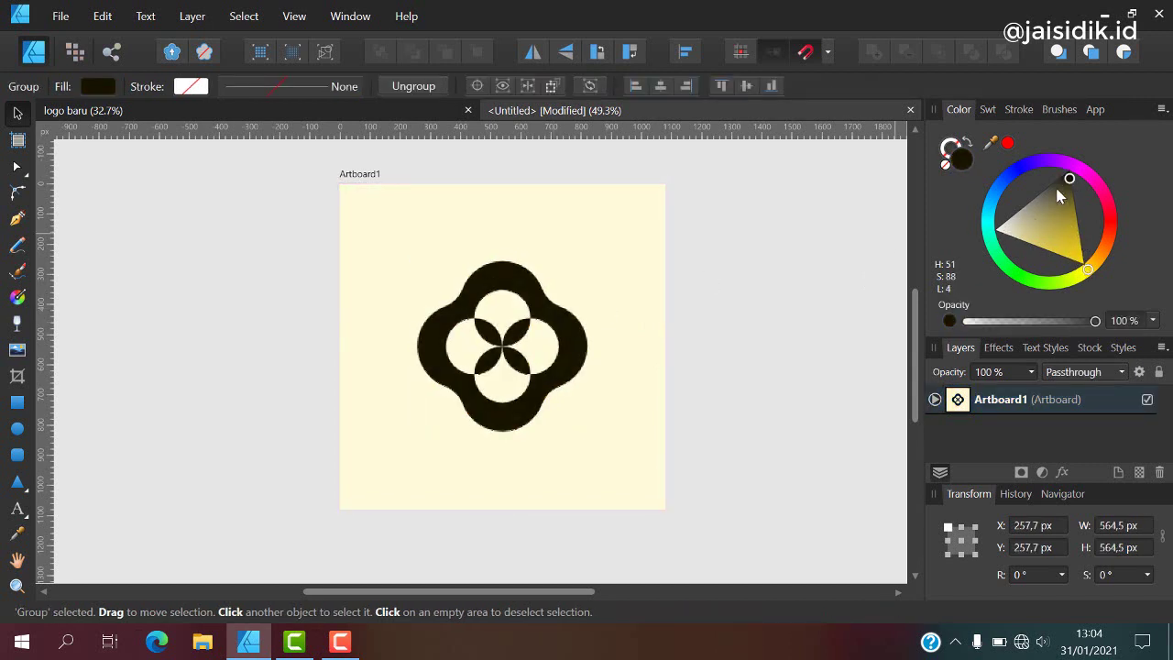
# Step: Deselect the dark olive logo and zoom in on the cream artboard
pyautogui.click(751, 247)
pyautogui.scroll(-1, 614, 284)
pyautogui.scroll(1, 557, 354)
pyautogui.scroll(1, 561, 357)
pyautogui.scroll(1, 563, 358)
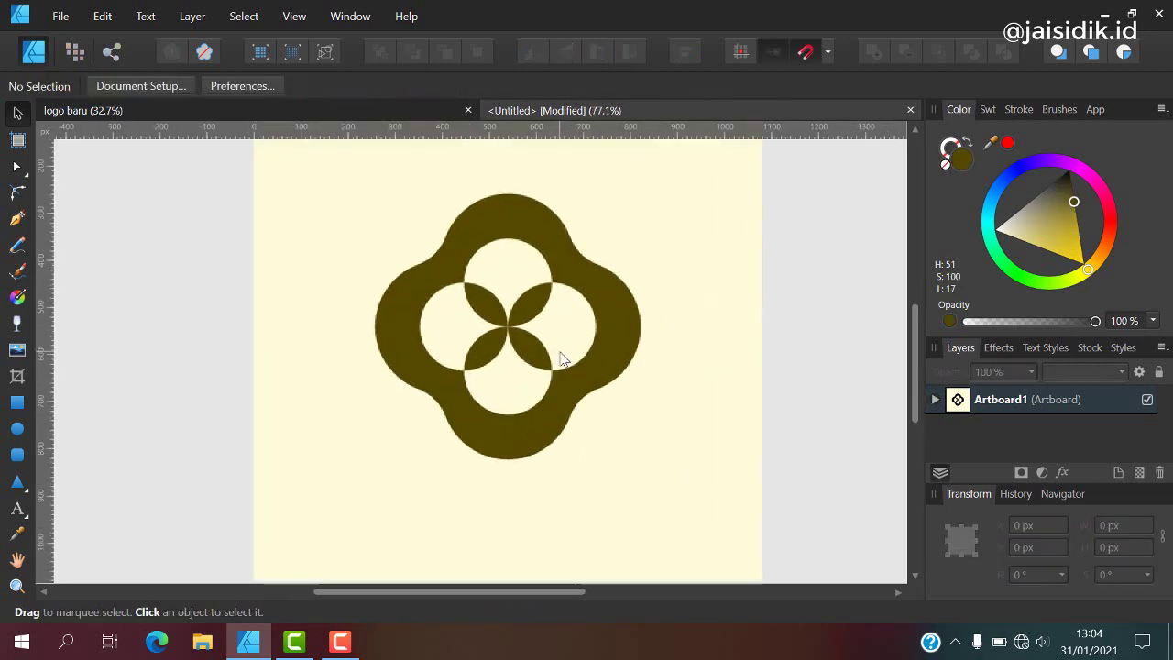